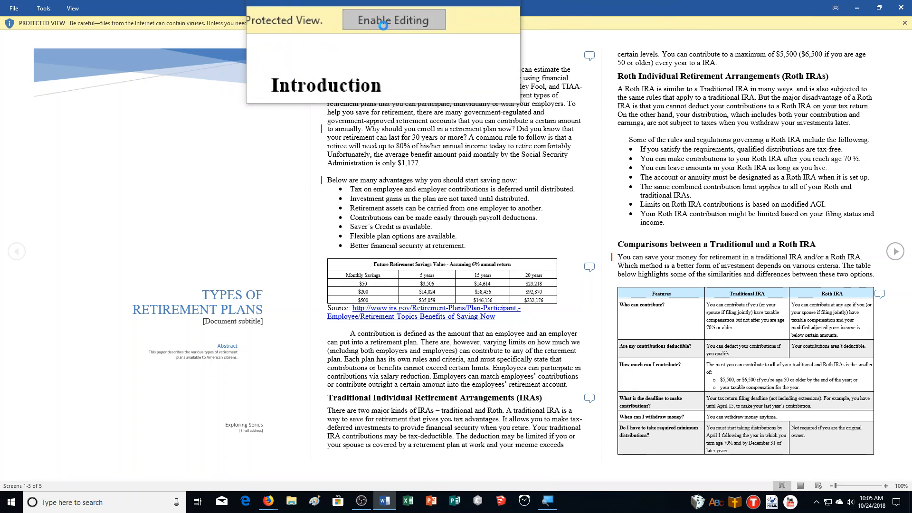
- Enable editing and save the document in Documents > CA Demonstration as w04c1Retirement followed by an underscore and the student's last and first name
left_click(384, 28)
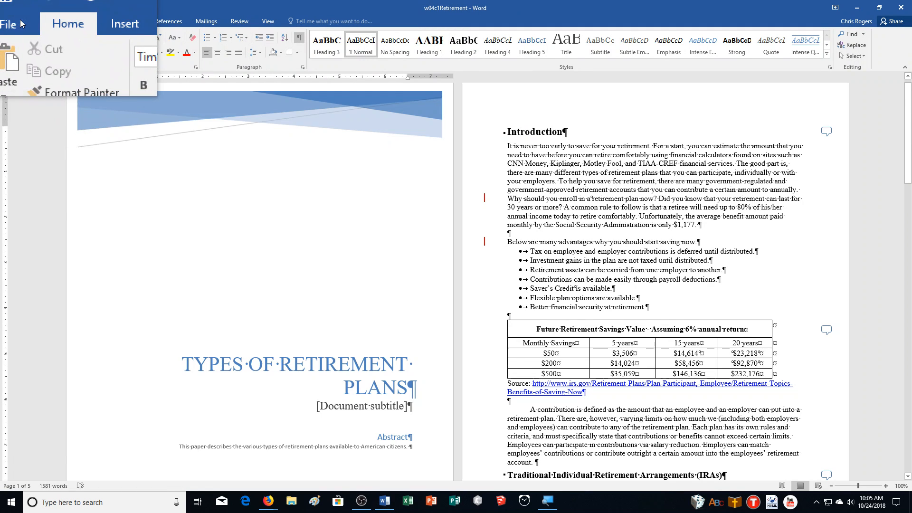
left_click(18, 19)
left_click(14, 119)
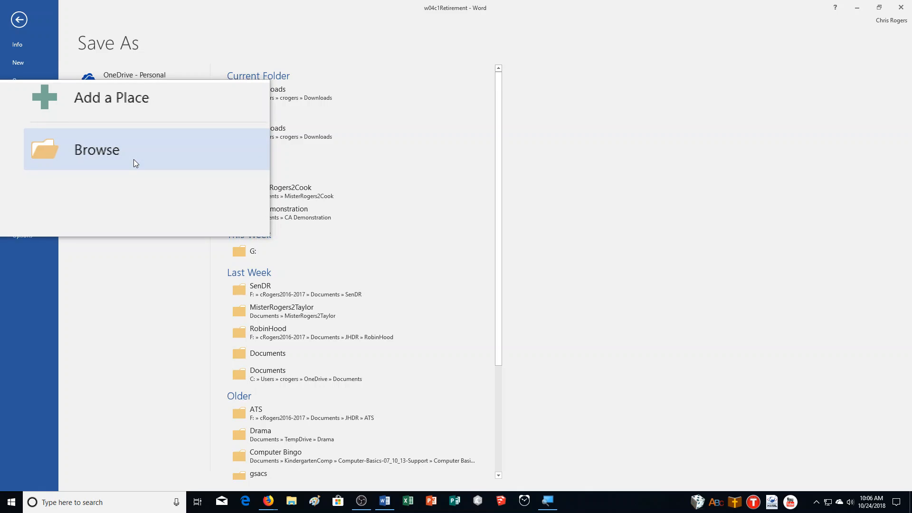
left_click(132, 160)
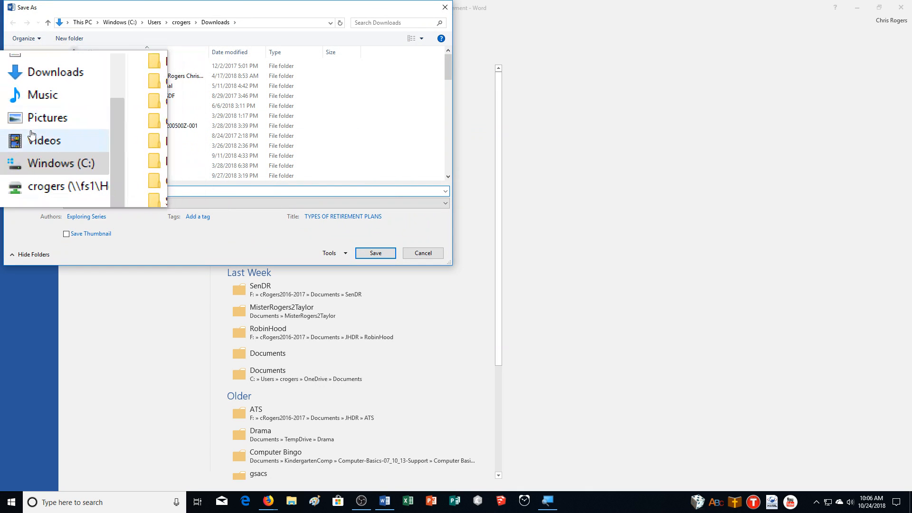
left_click(43, 93)
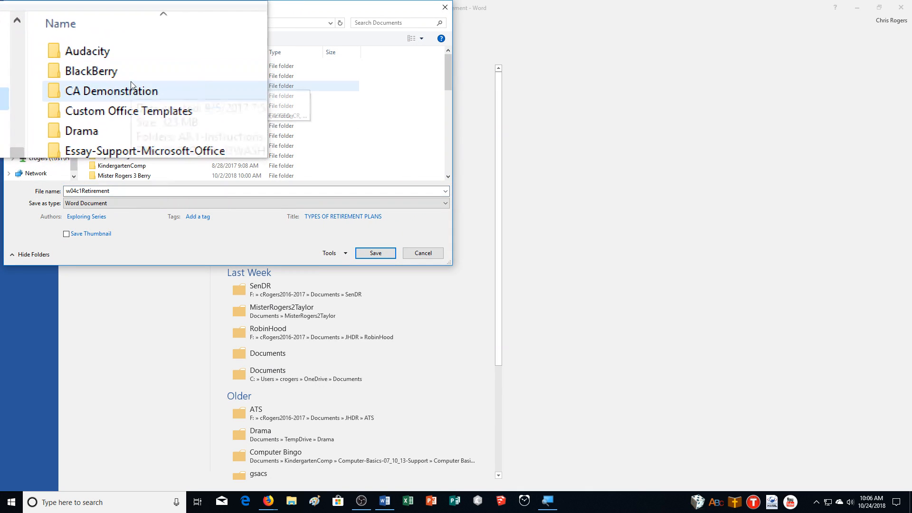
double_click(147, 86)
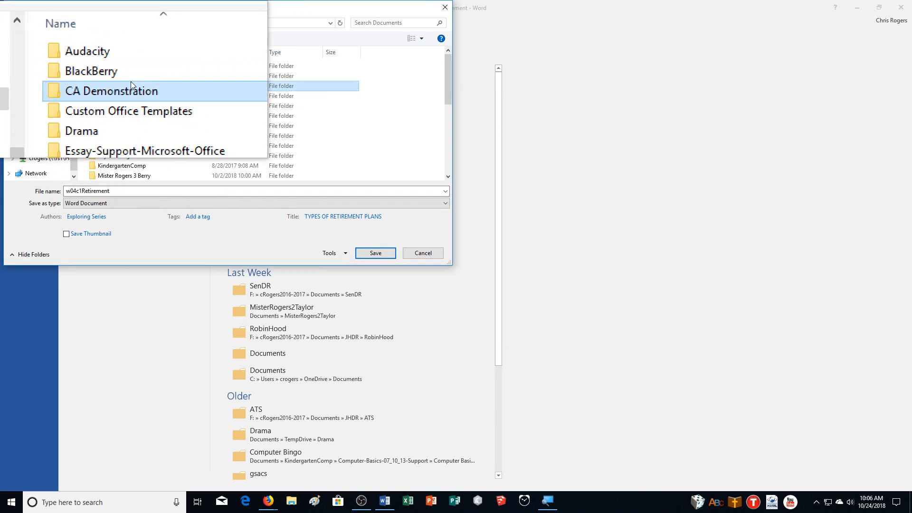
left_click(122, 194)
left_click(116, 192)
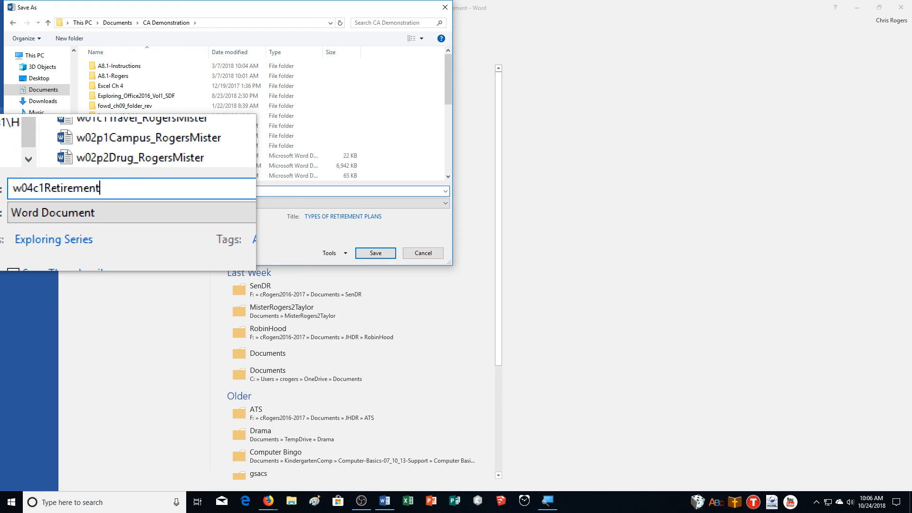
type("_RogersMister")
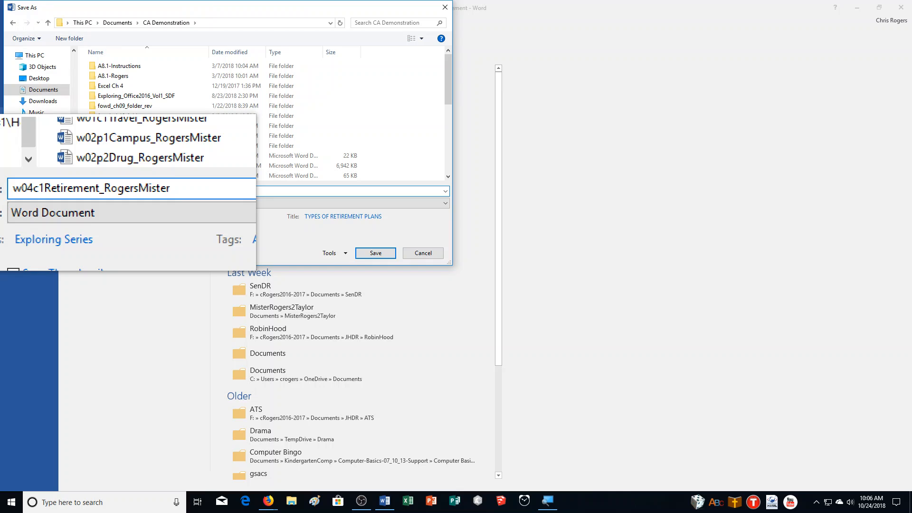
key("Return")
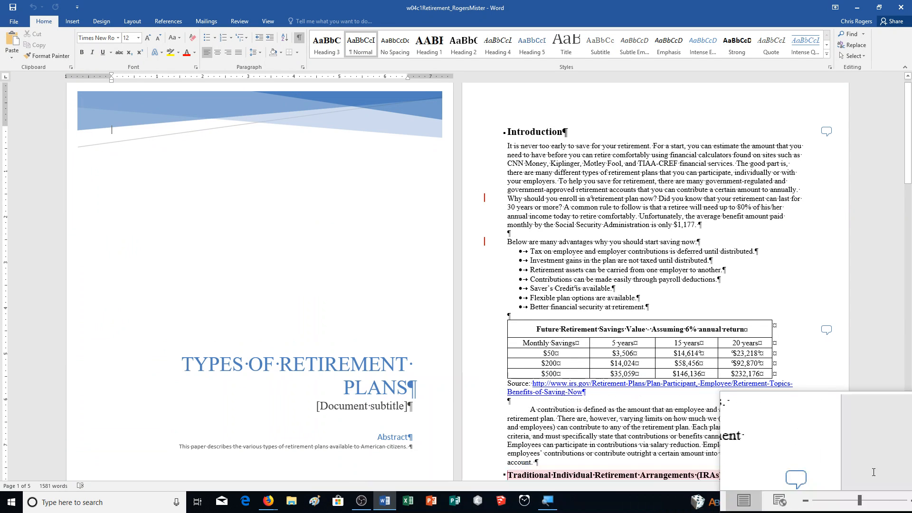
- Set the document's tracked-changes display to All Markup
left_click(886, 486)
left_click(885, 486)
left_click(886, 486)
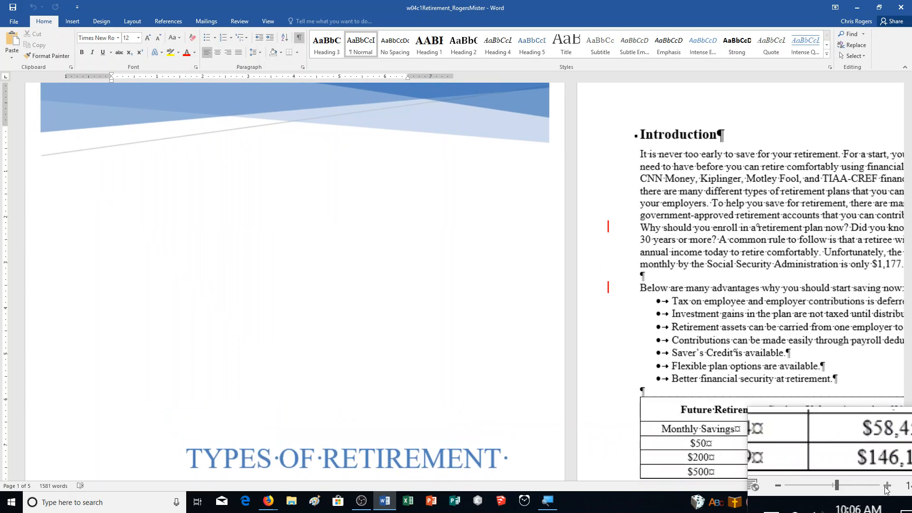
left_click(885, 486)
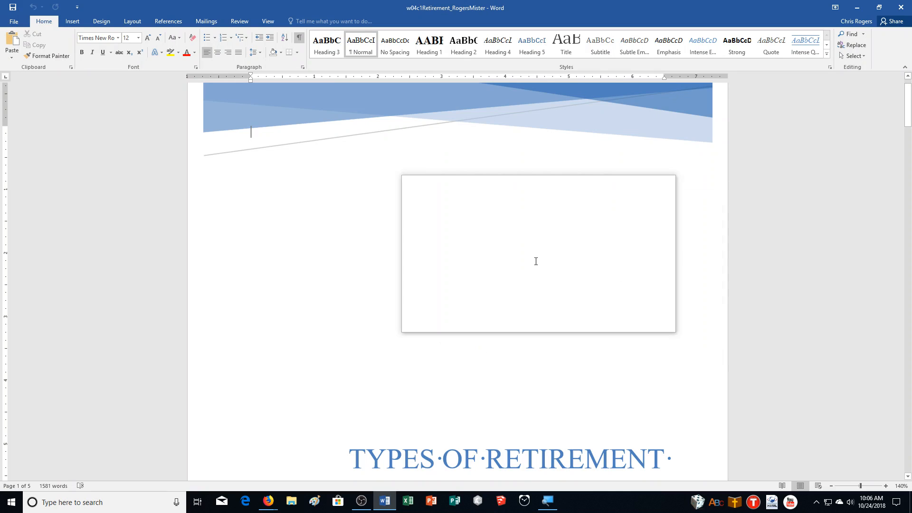
left_click(242, 21)
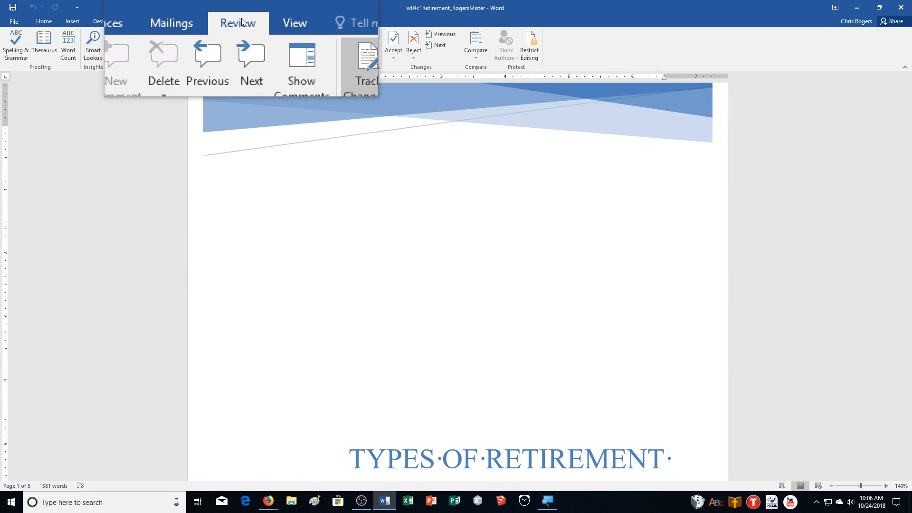
left_click(399, 35)
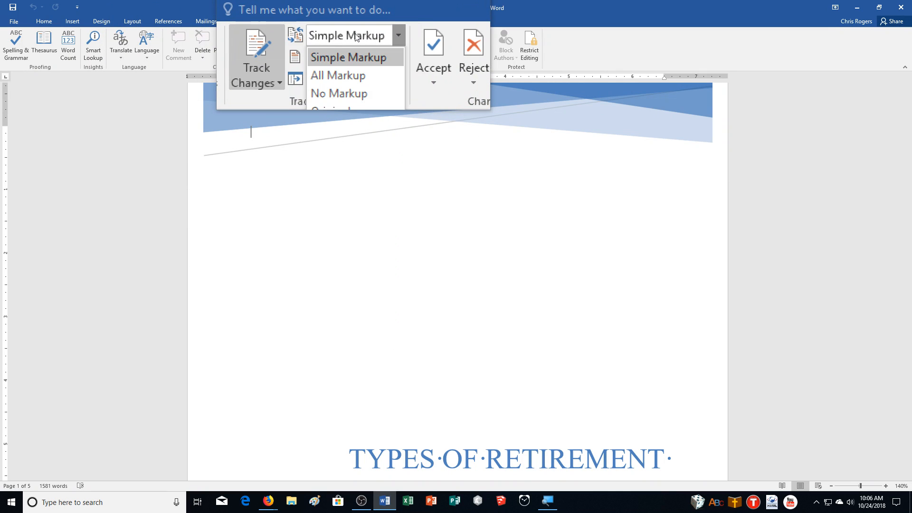
left_click(357, 57)
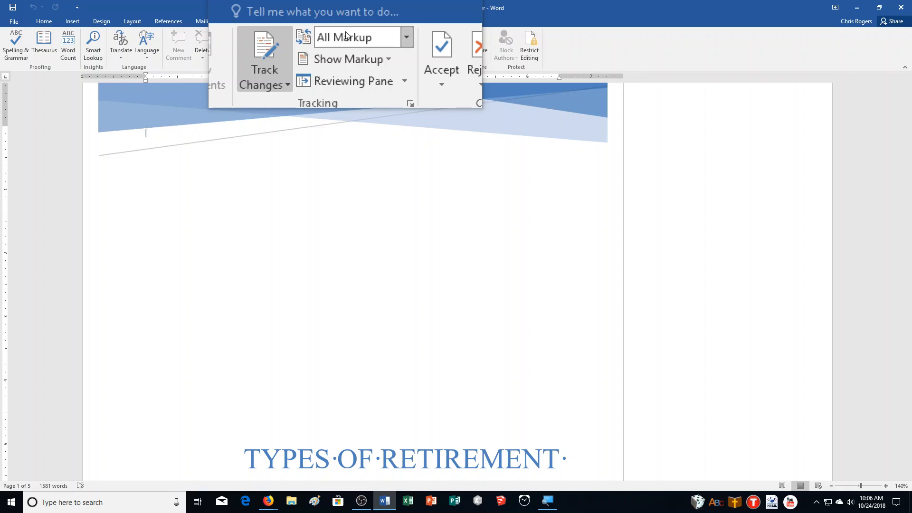
- Reject the tracked deletion of "NOW" and the insertion of "now" in the "Why should you enroll in a retirement plan" sentence
scroll(480, 257, "down", 2)
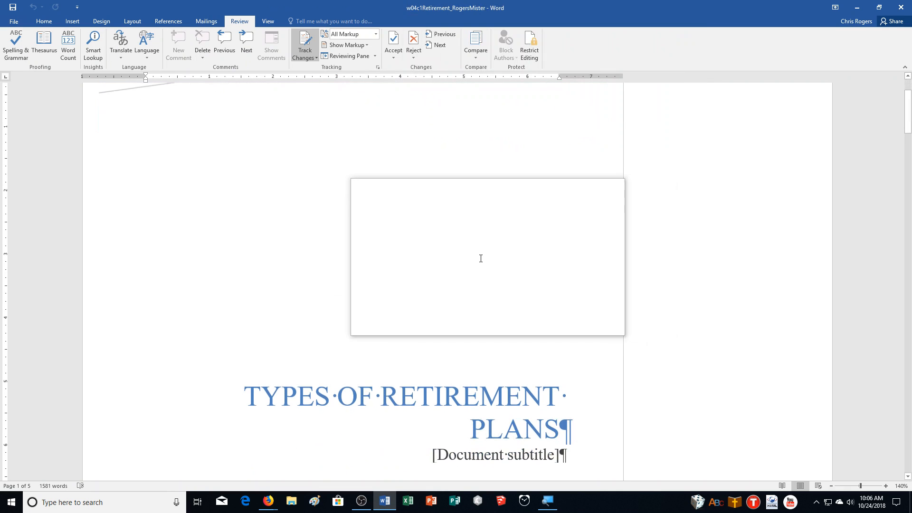
scroll(480, 257, "down", 7)
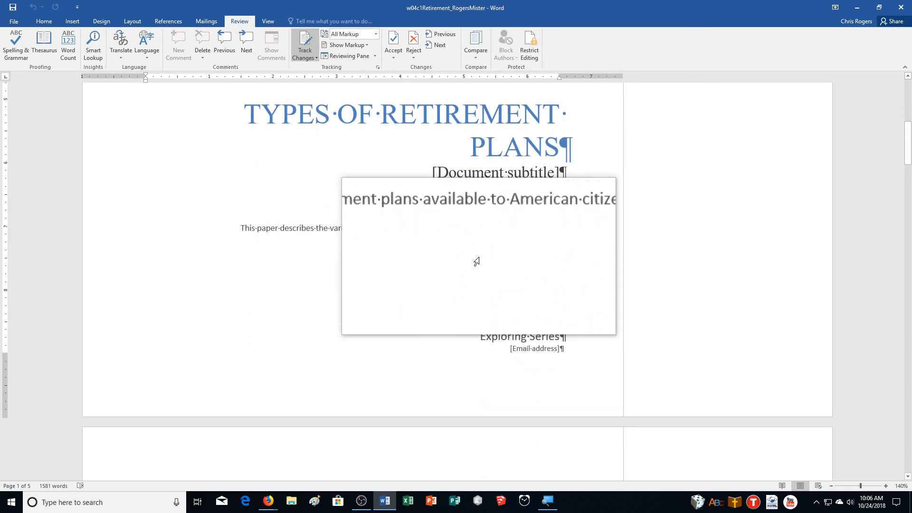
scroll(480, 258, "down", 1)
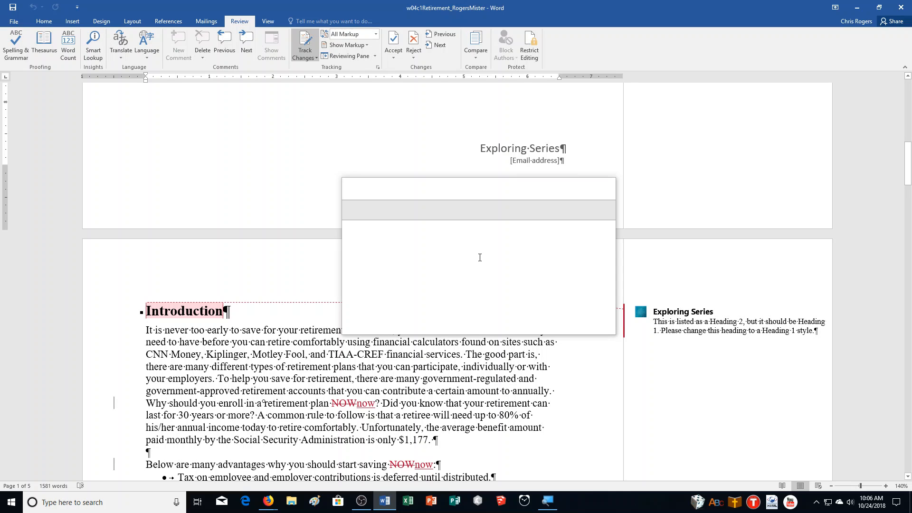
scroll(478, 256, "down", 1)
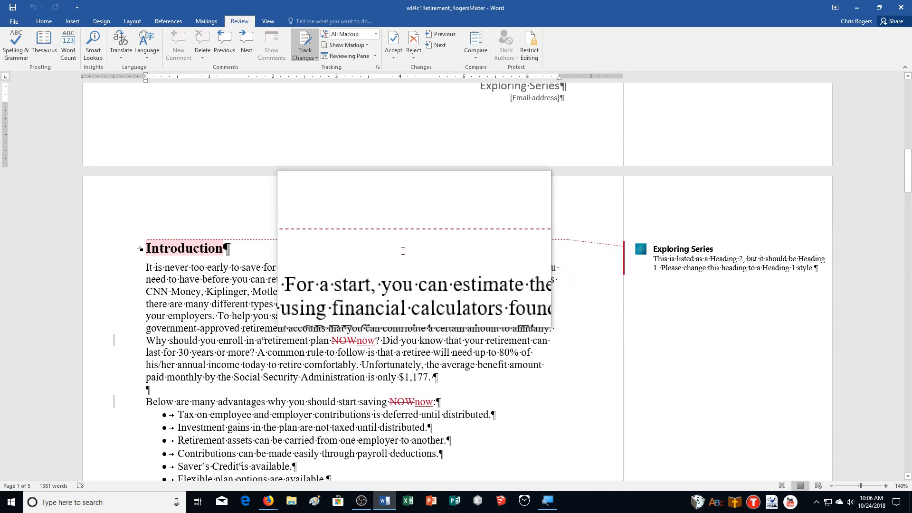
scroll(421, 260, "up", 4)
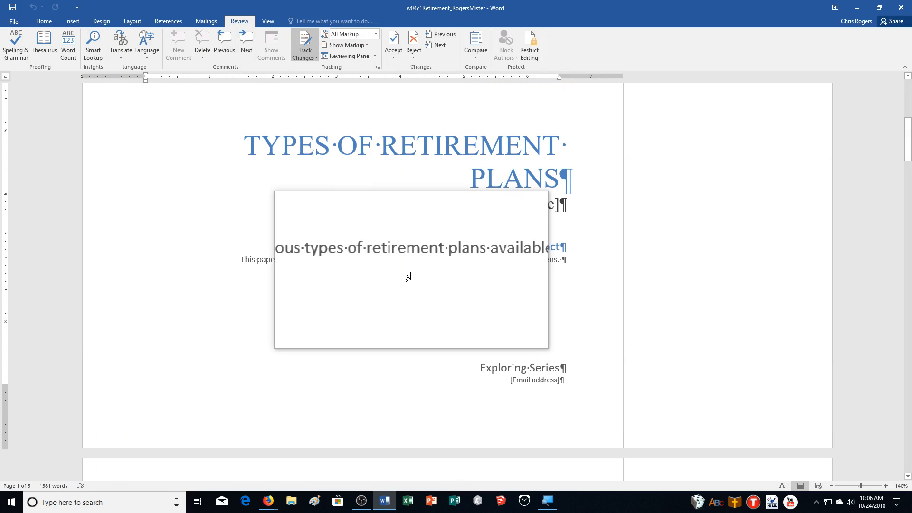
scroll(408, 277, "down", 5)
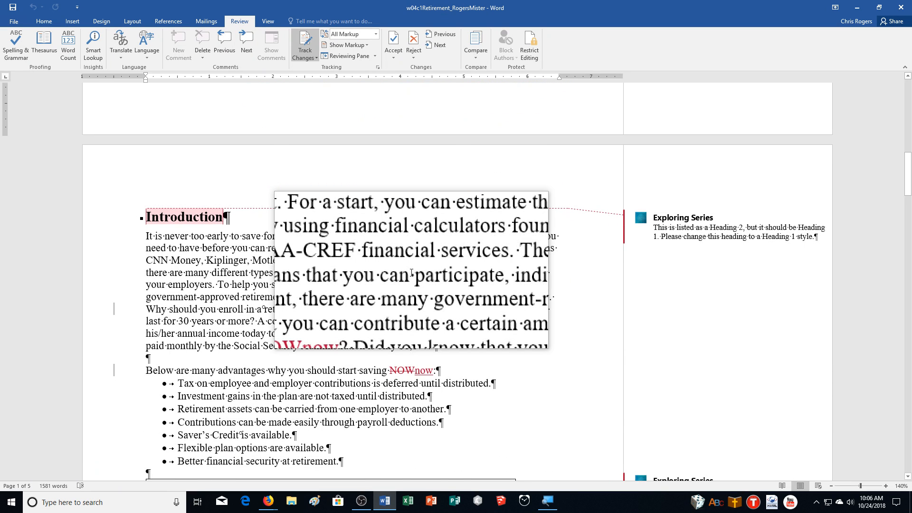
scroll(412, 273, "down", 2)
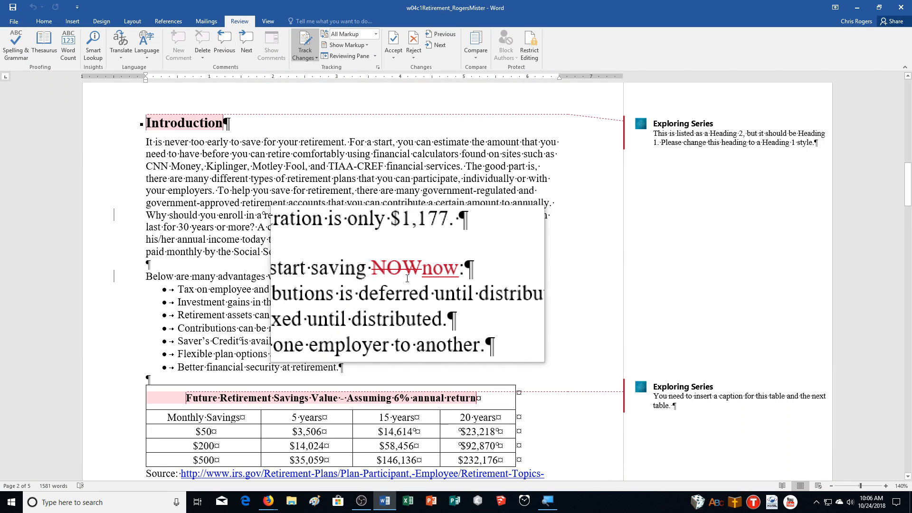
left_click(406, 274)
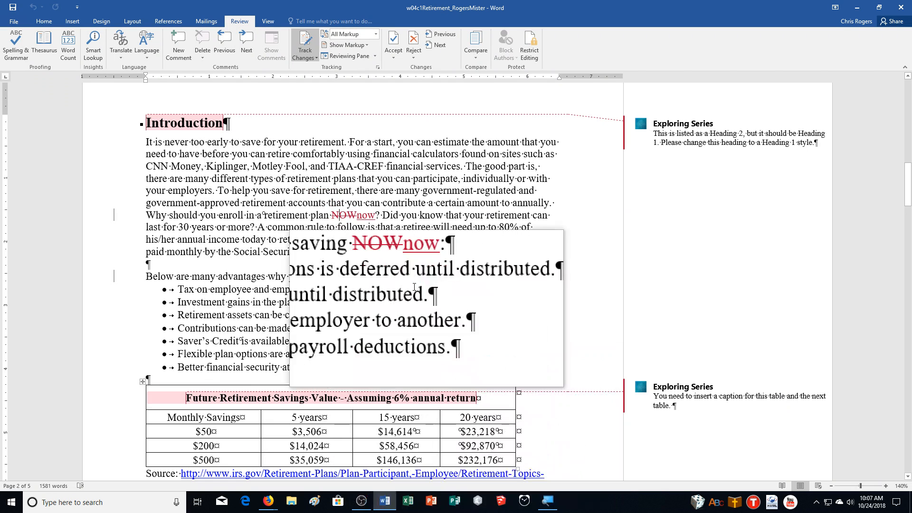
left_click(411, 52)
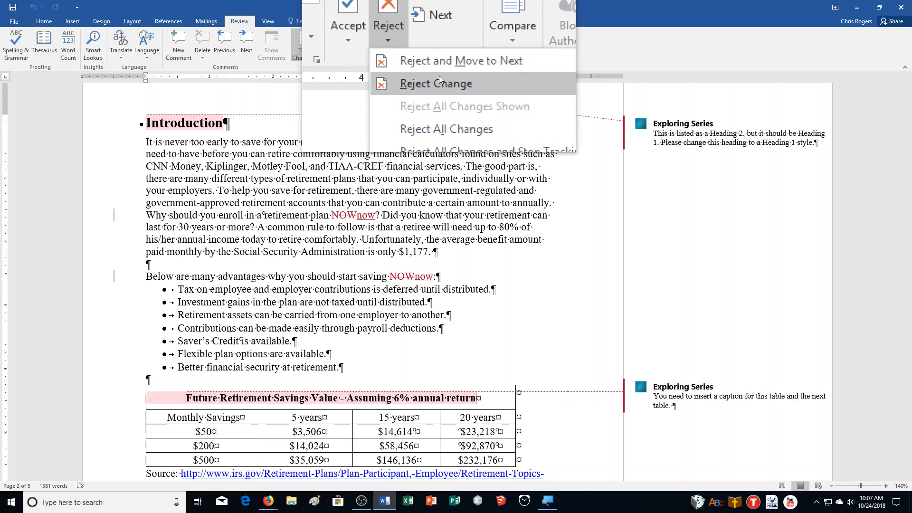
left_click(439, 81)
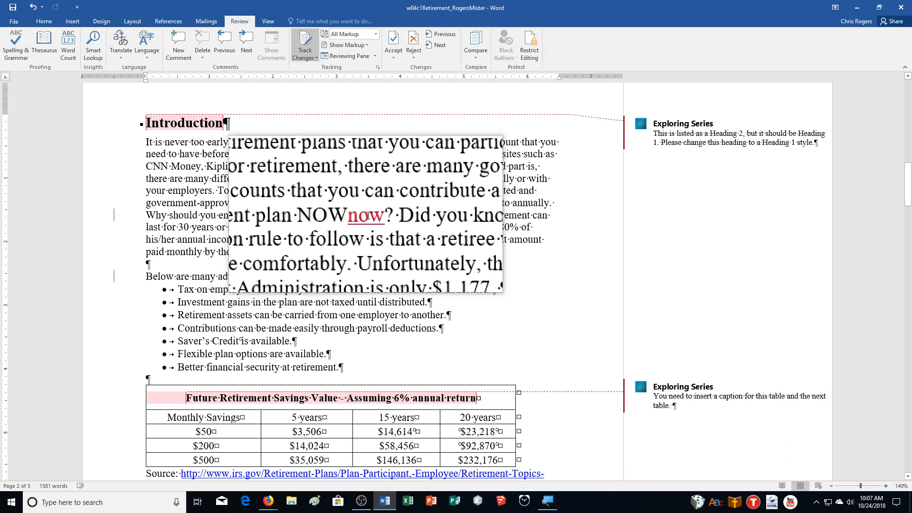
left_click(411, 57)
left_click(424, 80)
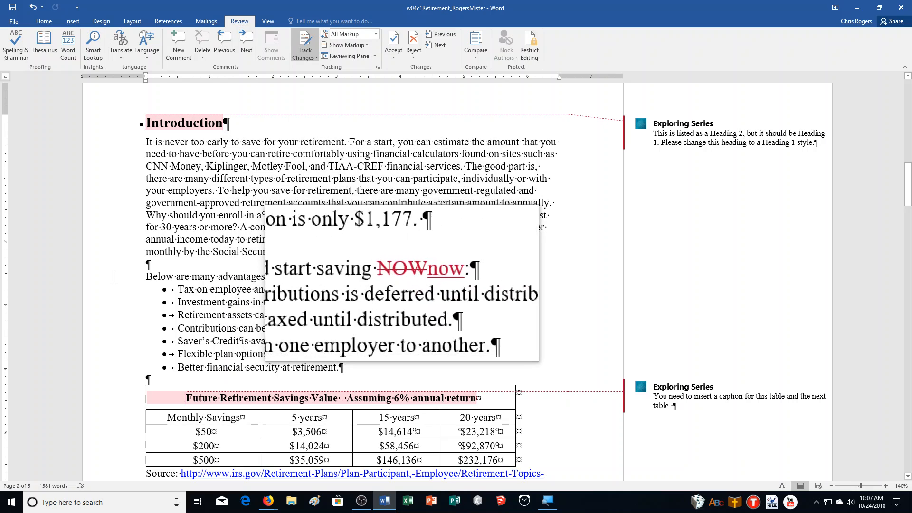
- Reject the tracked NOW/now replacement in the "Below are many advantages" line, and accept all other changes and stop tracking
double_click(427, 275)
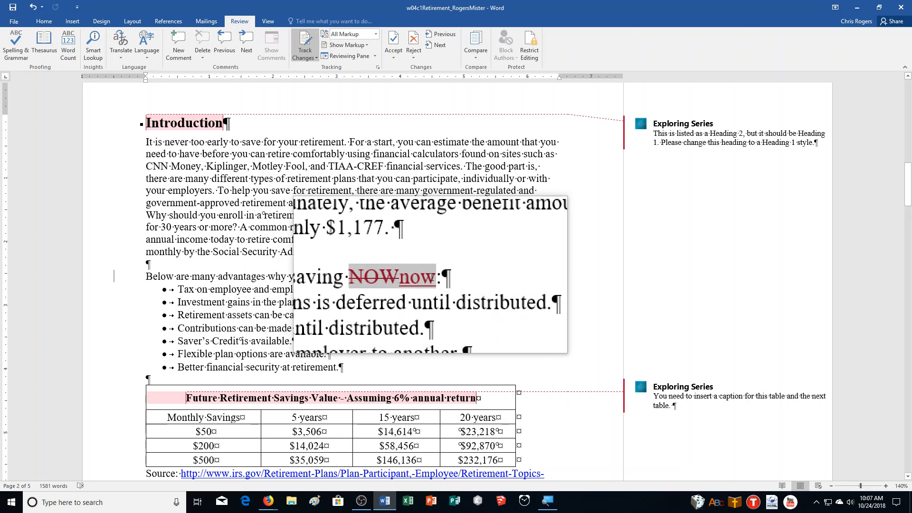
left_click(414, 57)
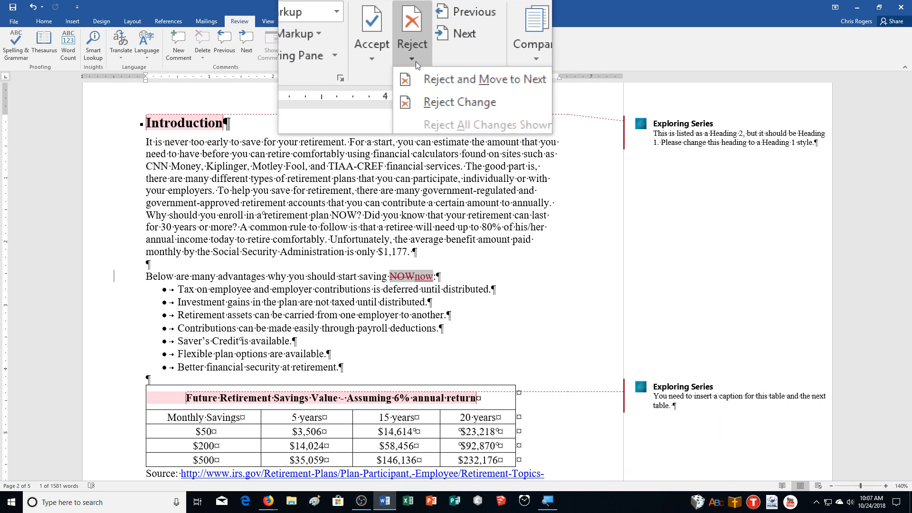
left_click(433, 80)
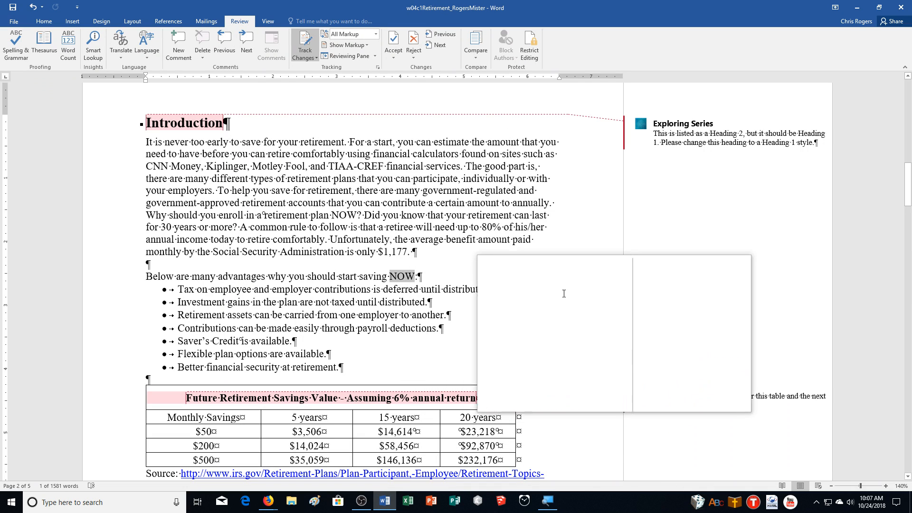
left_click(393, 58)
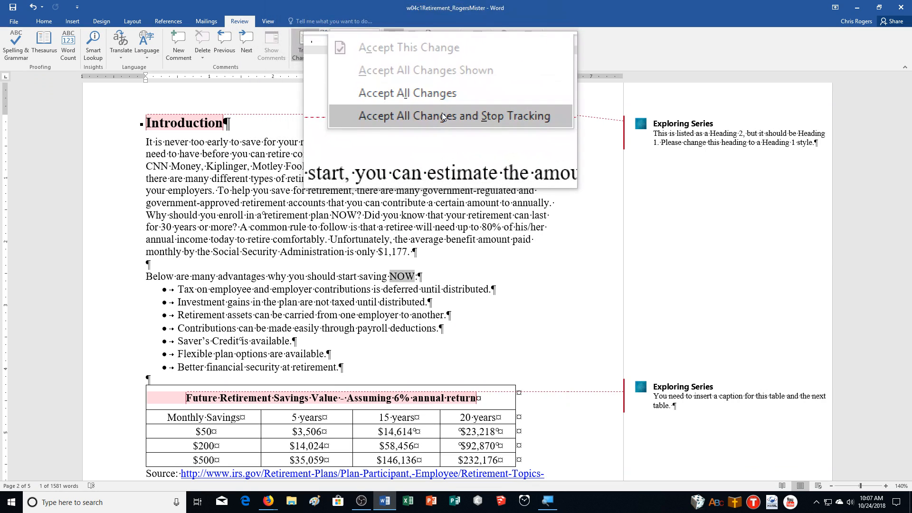
left_click(442, 112)
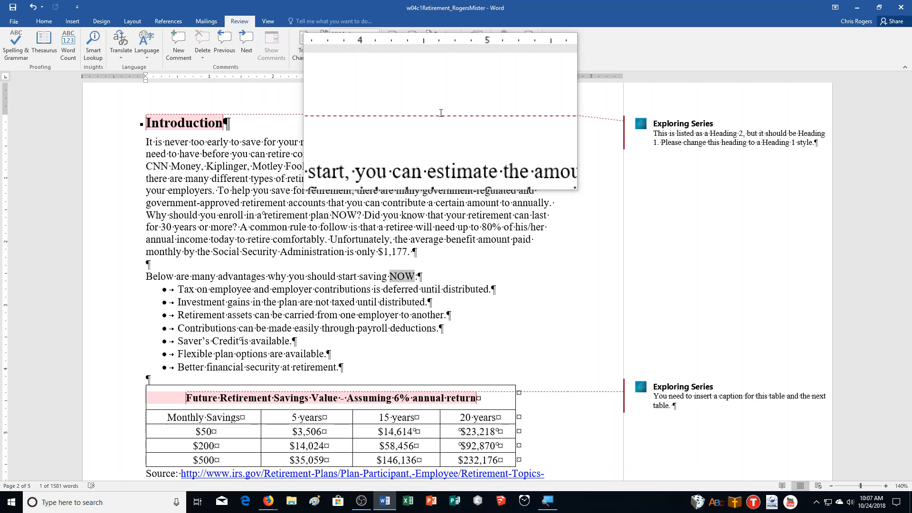
- Reply to the comment on the Introduction heading with "I have made the style replacement."
scroll(418, 380, "up", 3)
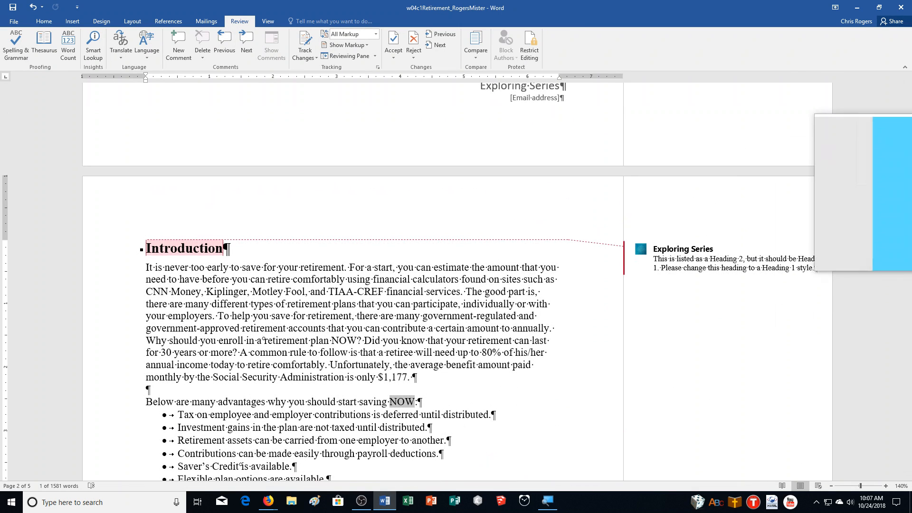
left_click_drag(908, 168, 899, 184)
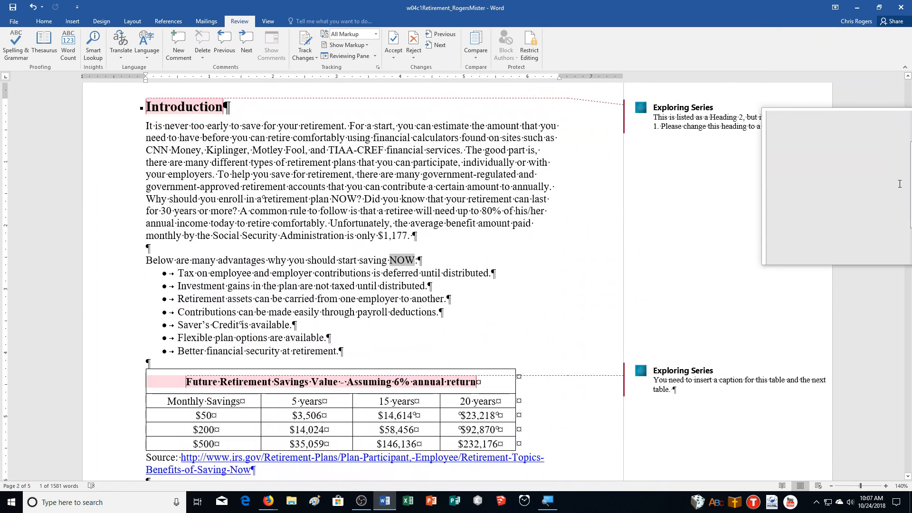
left_click(762, 117)
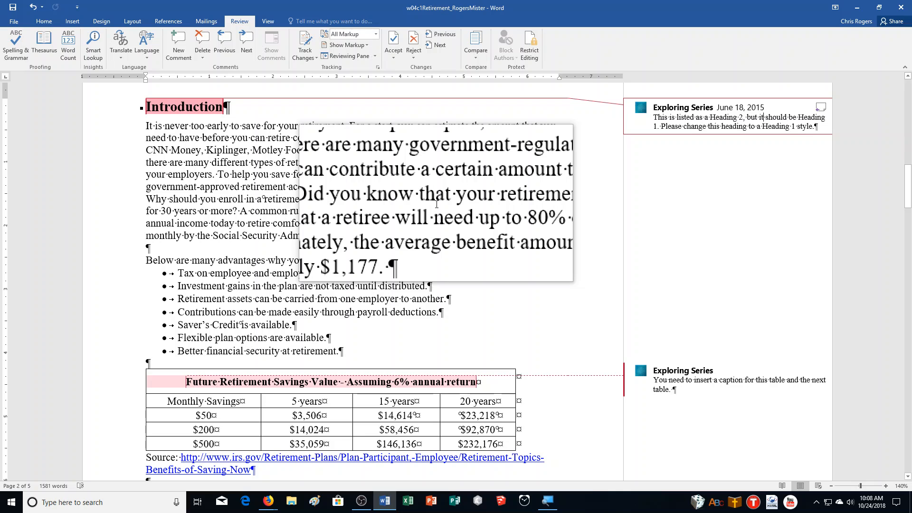
left_click(820, 108)
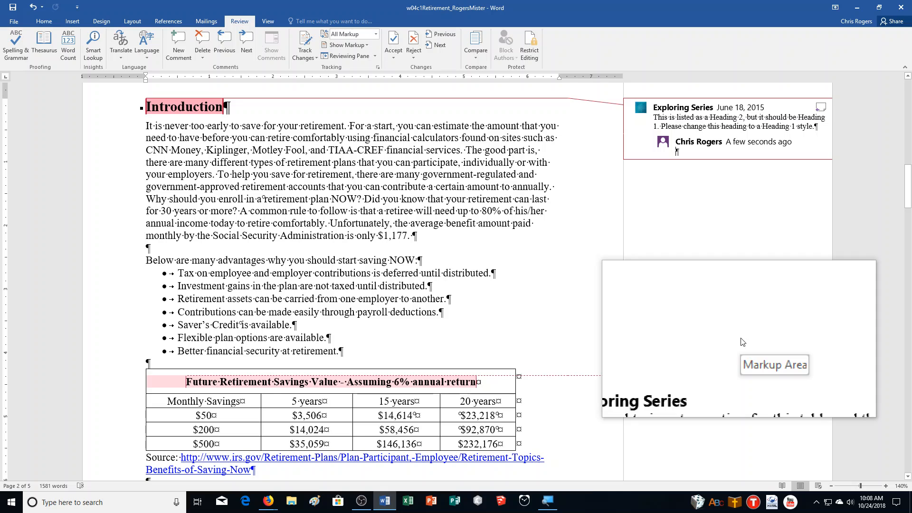
type("I have made the styl")
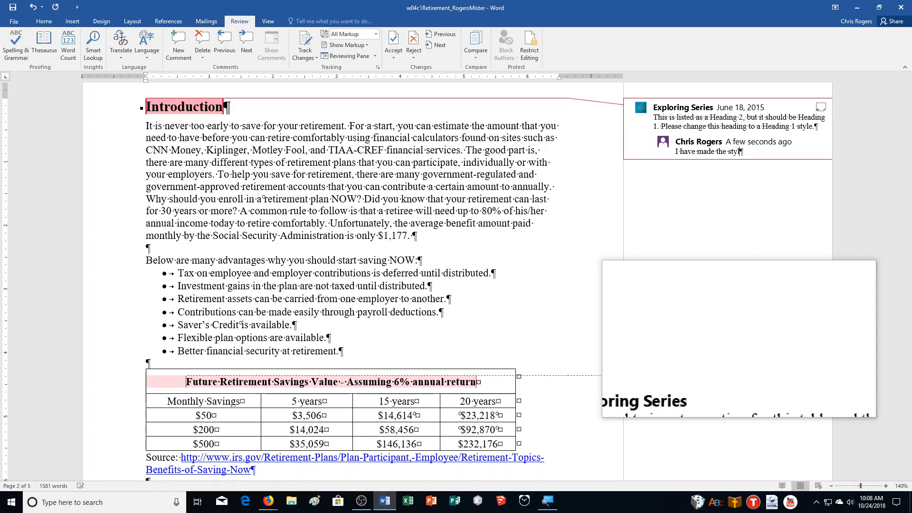
type("e replacement.")
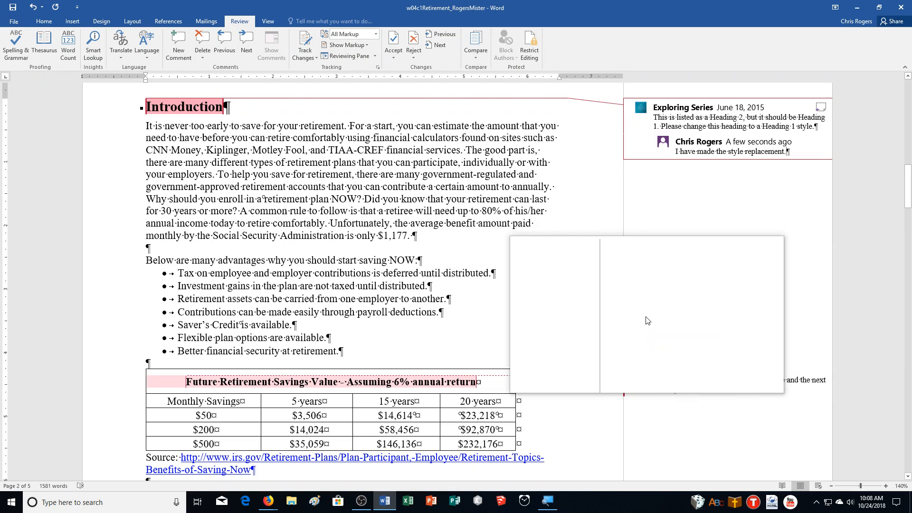
- Review the reviewer's remaining comments against the headings and tables in the retirement document
scroll(652, 311, "down", 7)
scroll(647, 321, "down", 9)
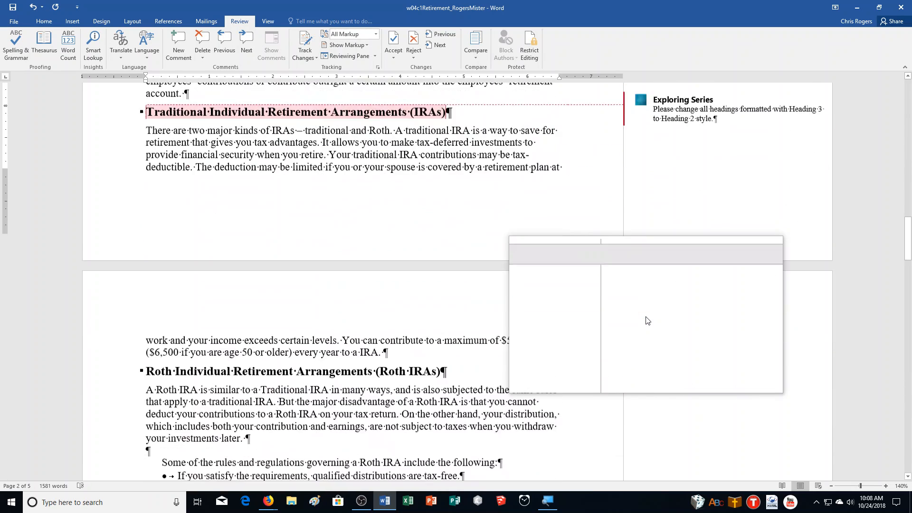
scroll(638, 352, "down", 10)
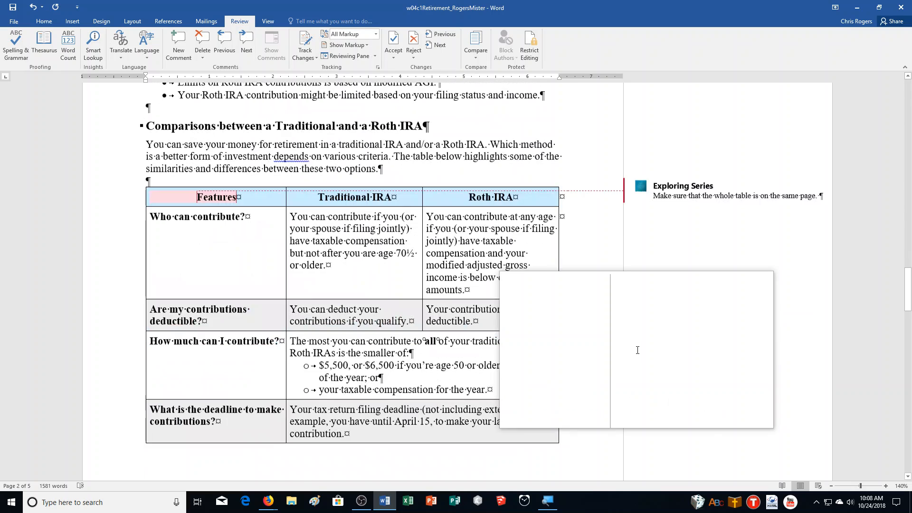
scroll(638, 350, "down", 5)
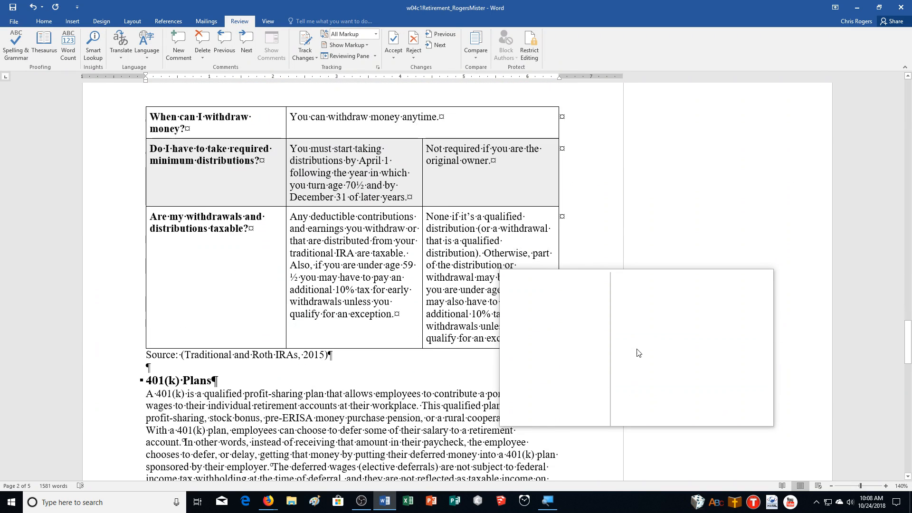
scroll(639, 353, "up", 15)
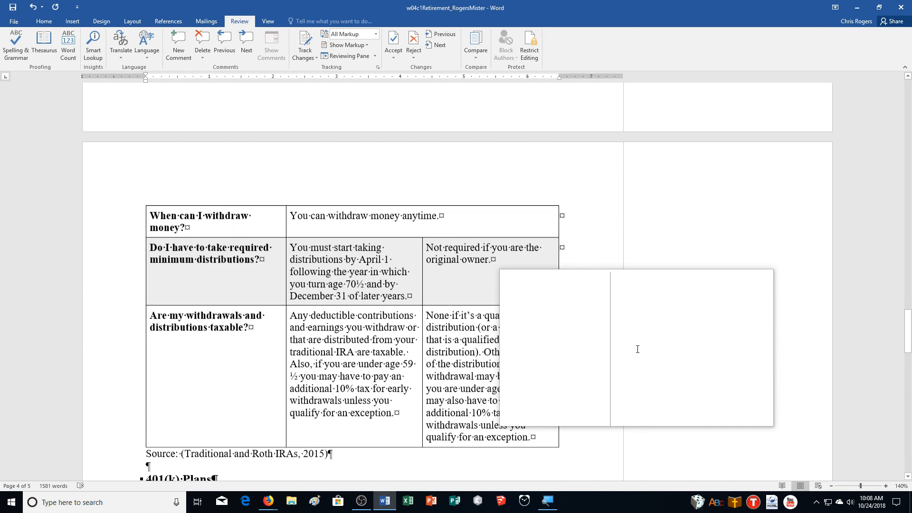
scroll(638, 352, "up", 8)
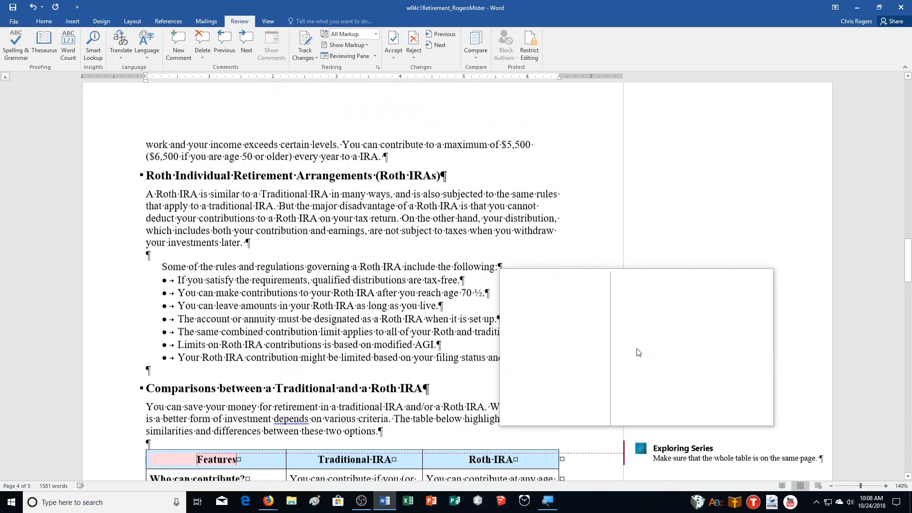
scroll(637, 351, "up", 15)
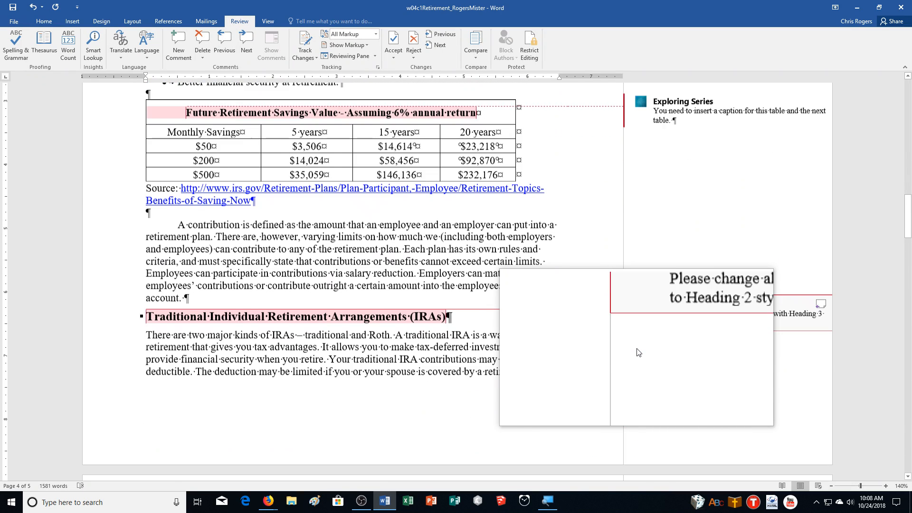
scroll(638, 352, "up", 3)
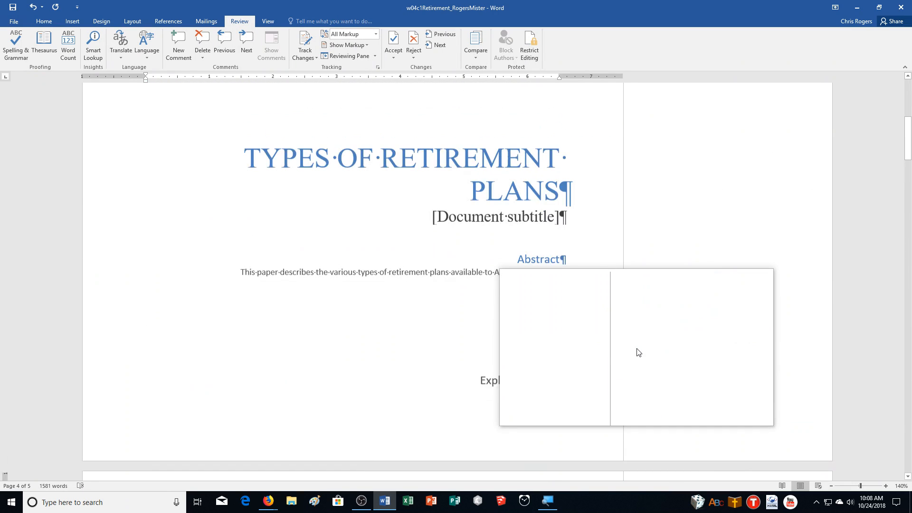
scroll(638, 352, "down", 14)
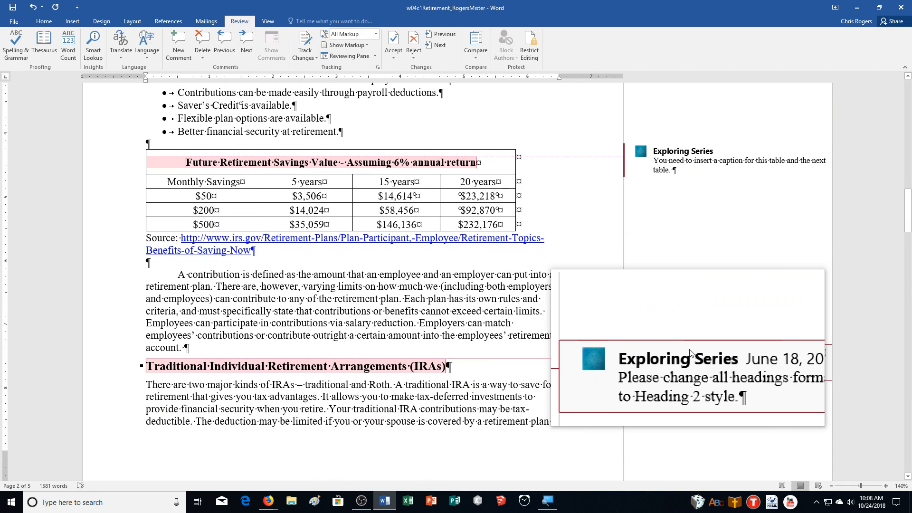
scroll(690, 353, "down", 10)
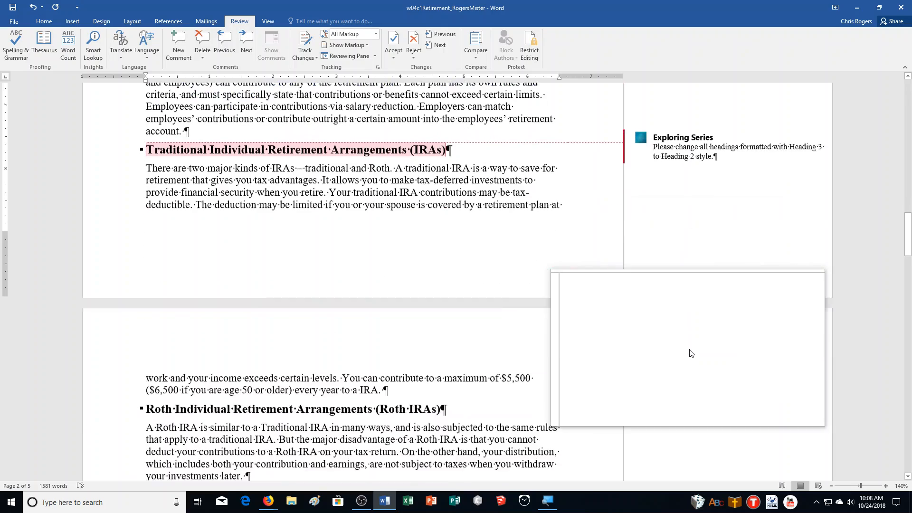
scroll(690, 353, "down", 4)
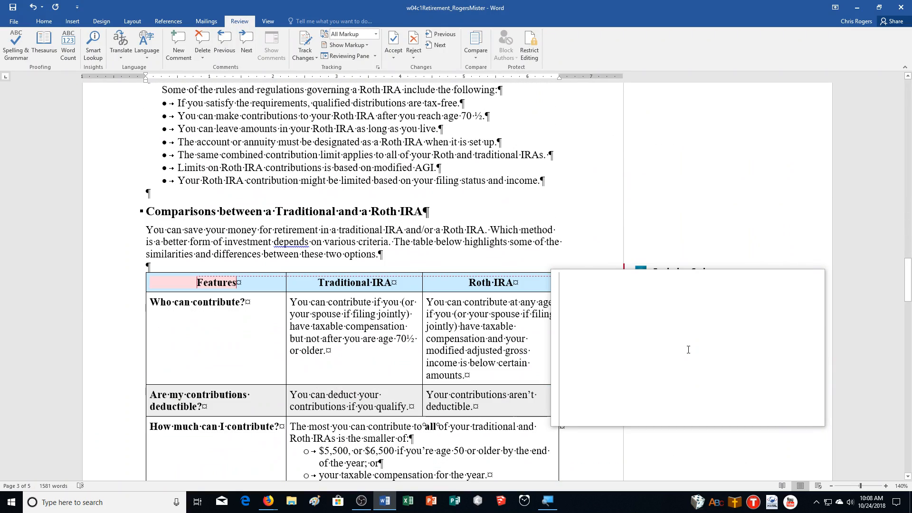
scroll(632, 348, "up", 2)
scroll(673, 335, "up", 12)
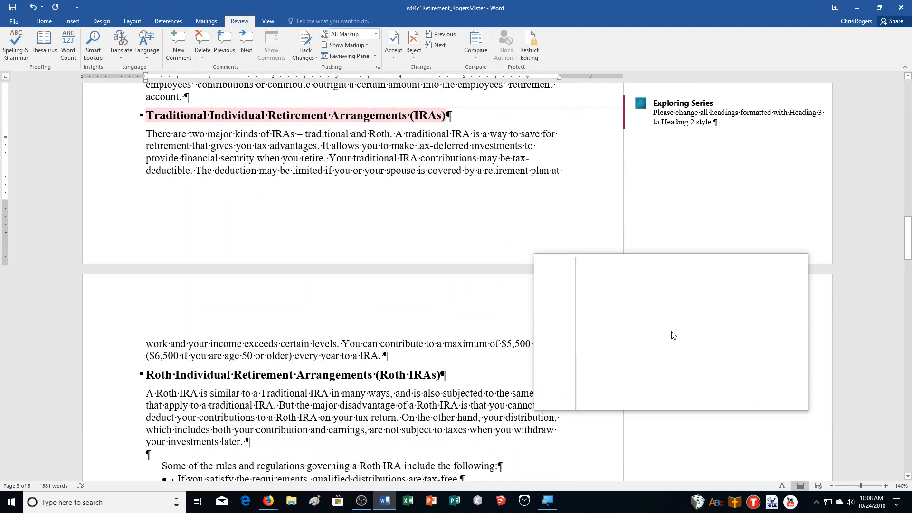
scroll(673, 336, "up", 2)
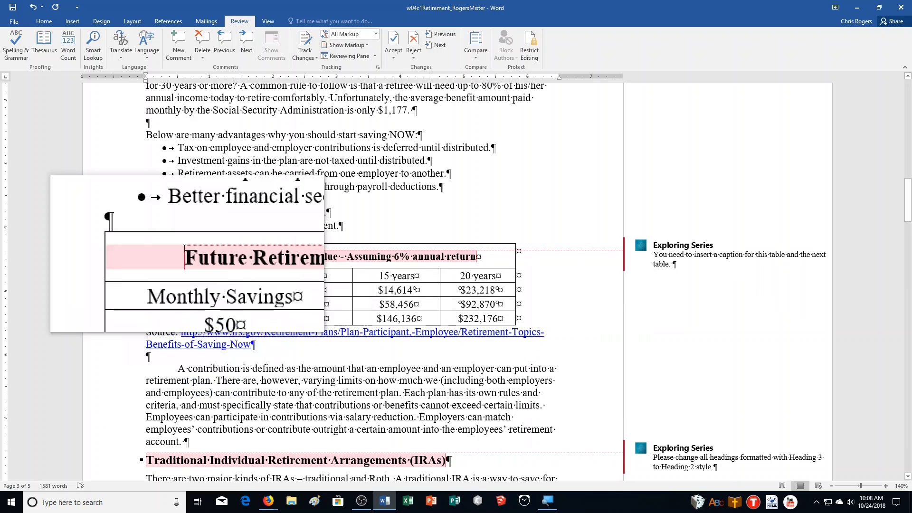
- Insert the caption "Table 1: The Future Value of Money" above the Future Retirement Savings Value table
left_click(187, 255)
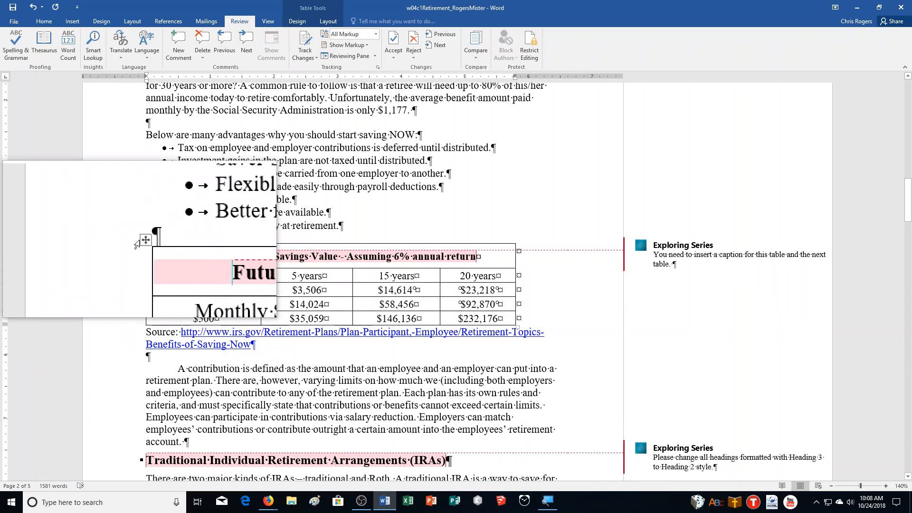
left_click(143, 240)
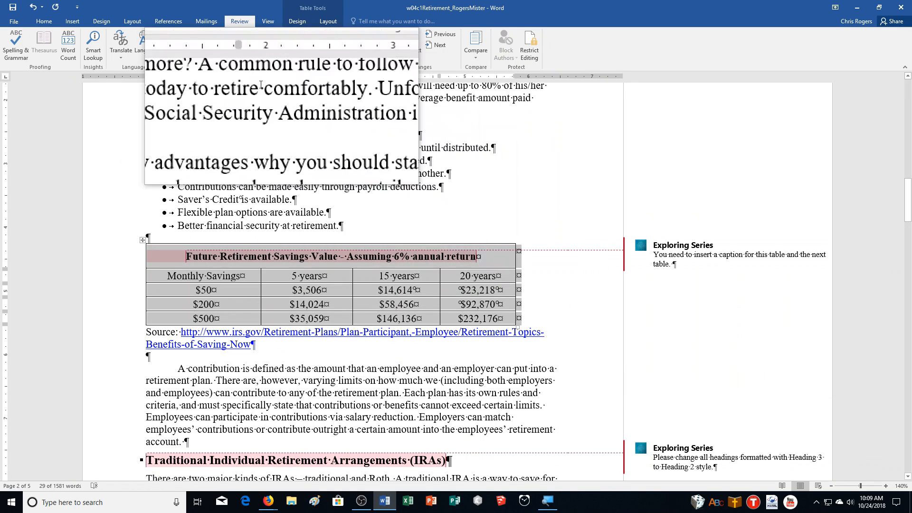
left_click(170, 27)
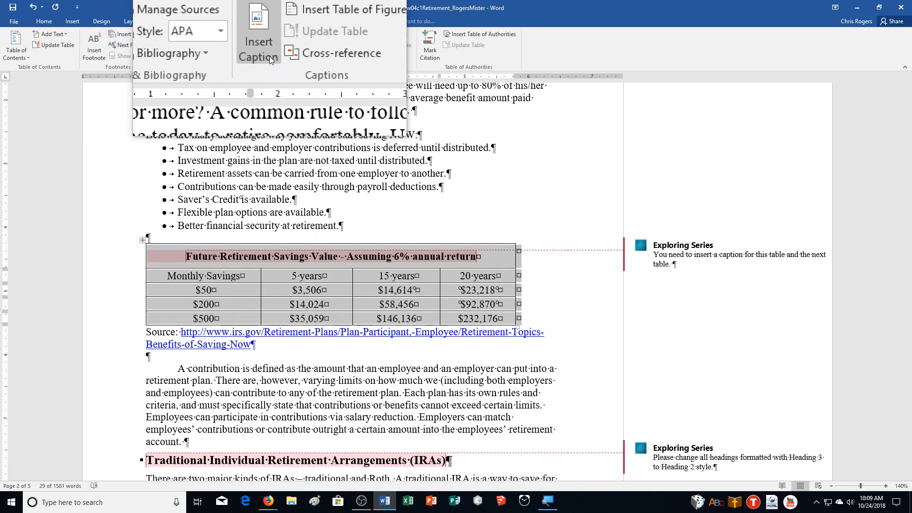
left_click(269, 57)
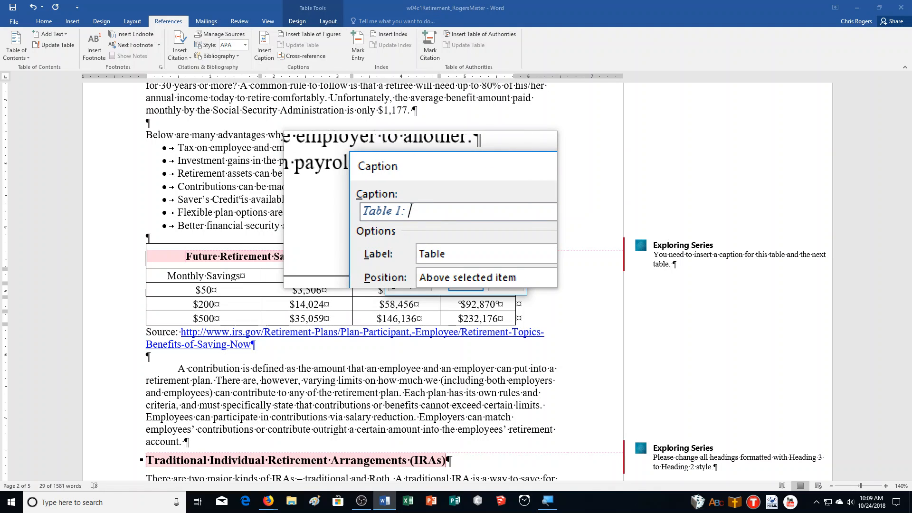
type("ure of")
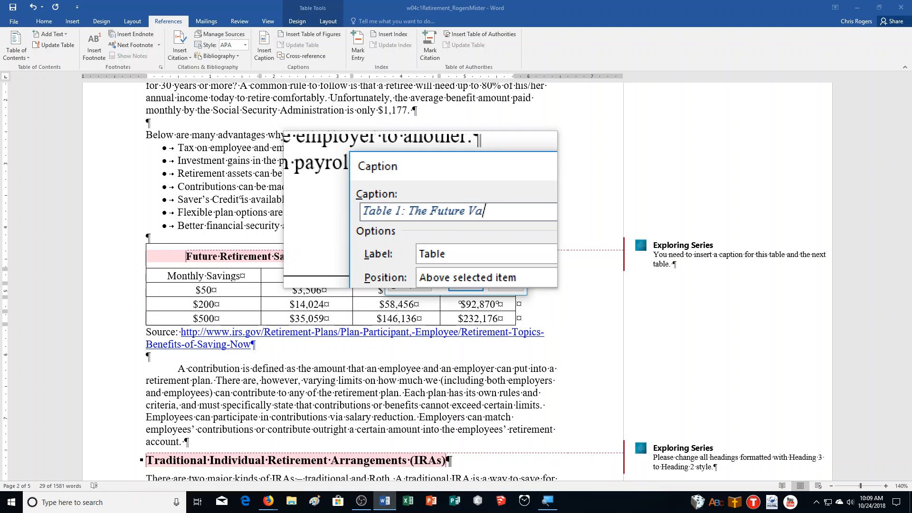
type("lue of")
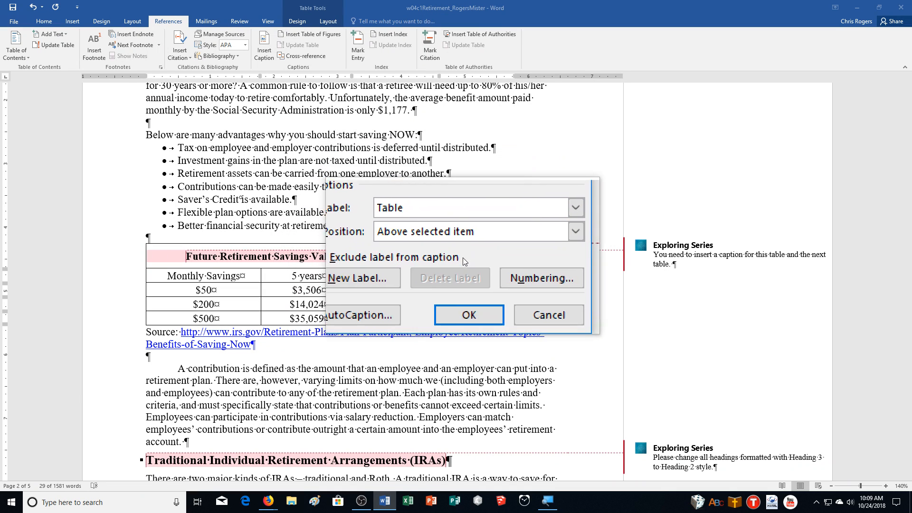
left_click(465, 287)
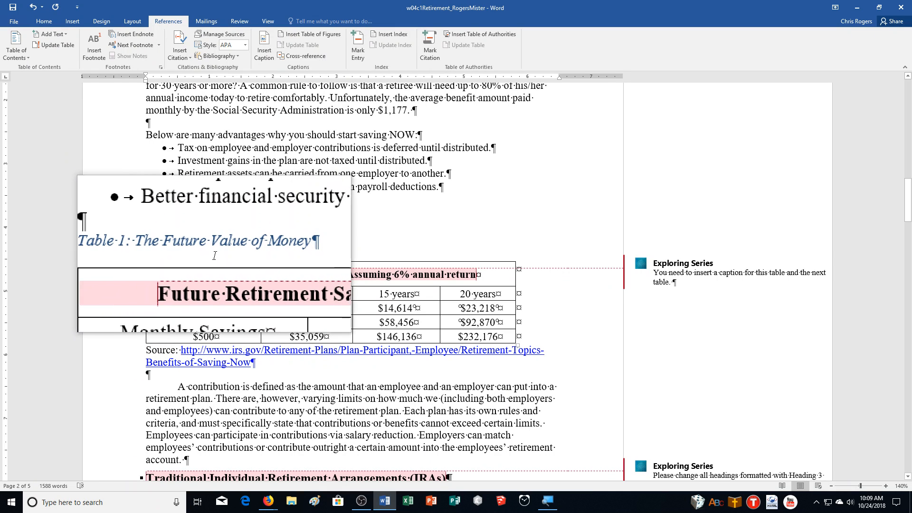
- Insert the caption "Table 2: Comparisons between a Traditional and a Roth IRA" above the IRA features table
scroll(608, 324, "down", 3)
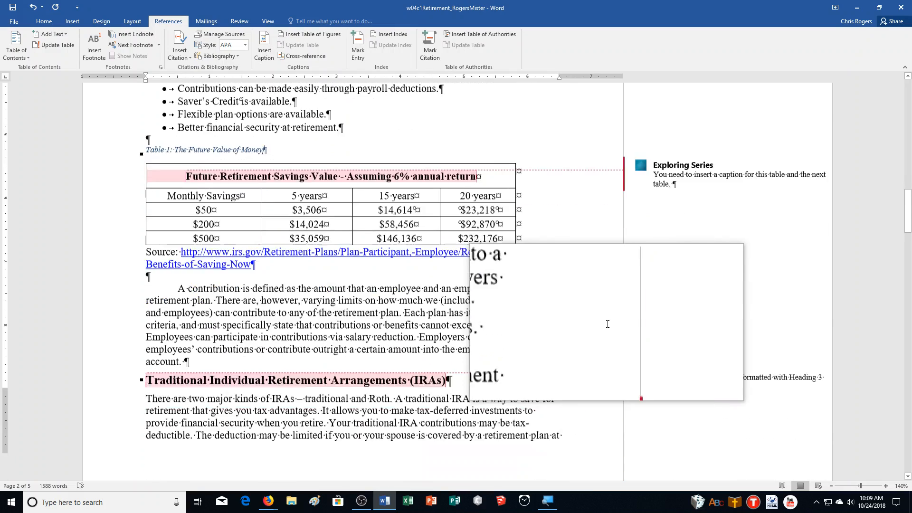
scroll(608, 324, "down", 15)
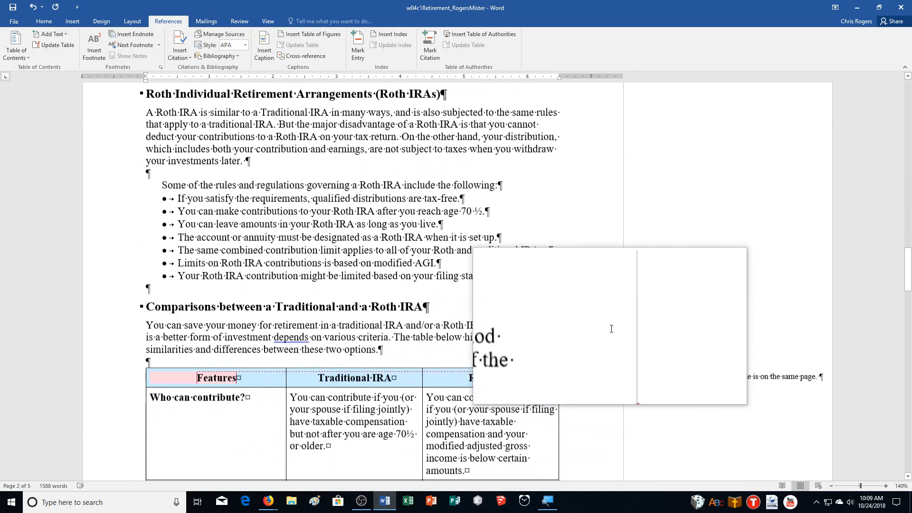
scroll(522, 332, "down", 3)
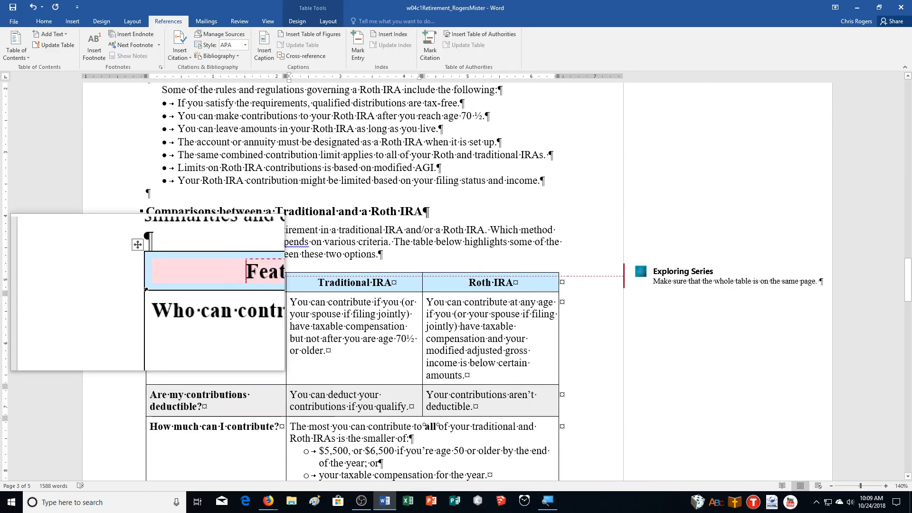
left_click(143, 267)
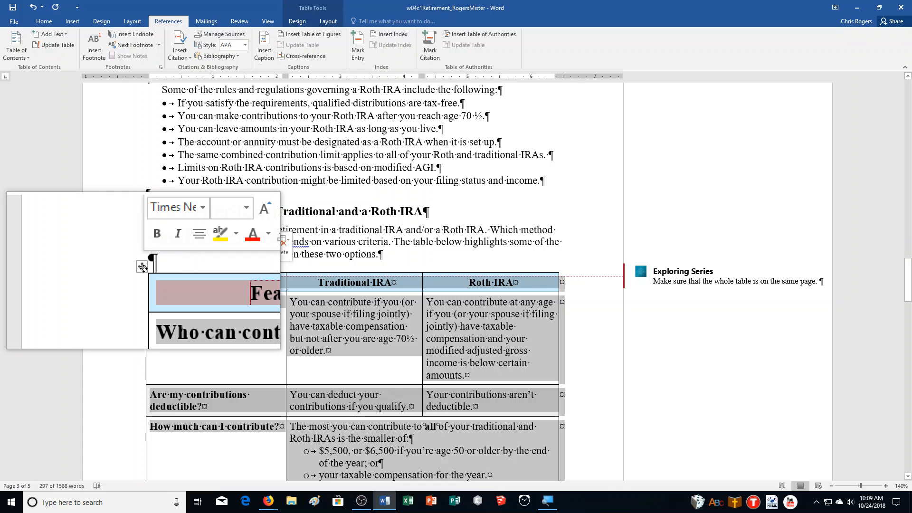
scroll(527, 402, "down", 3)
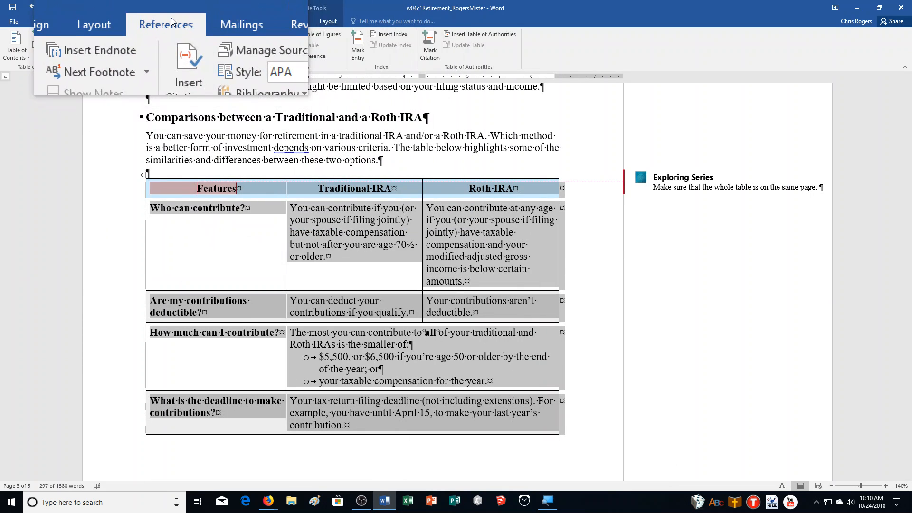
left_click(266, 55)
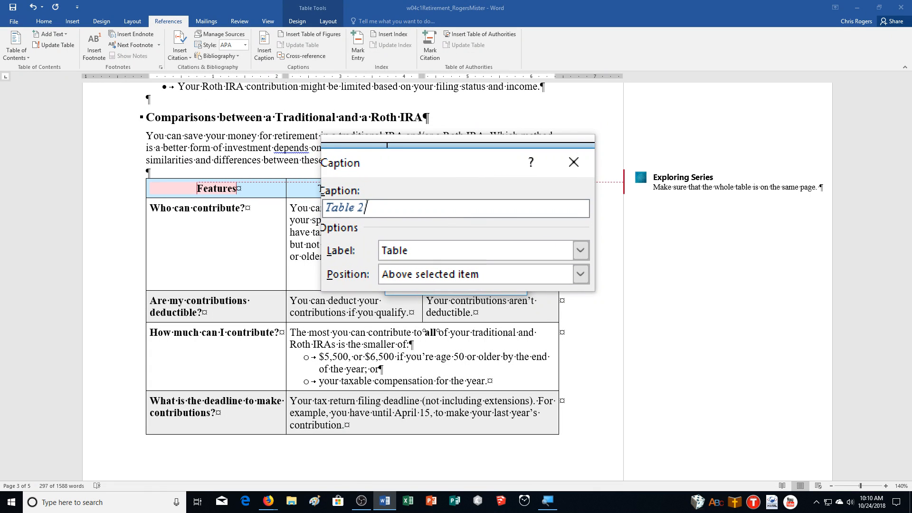
type(": Comparisons ")
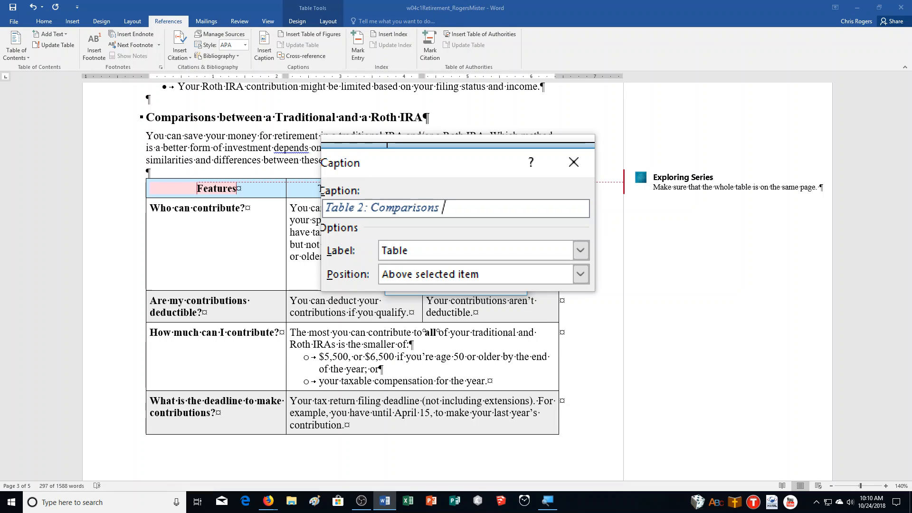
type("between a")
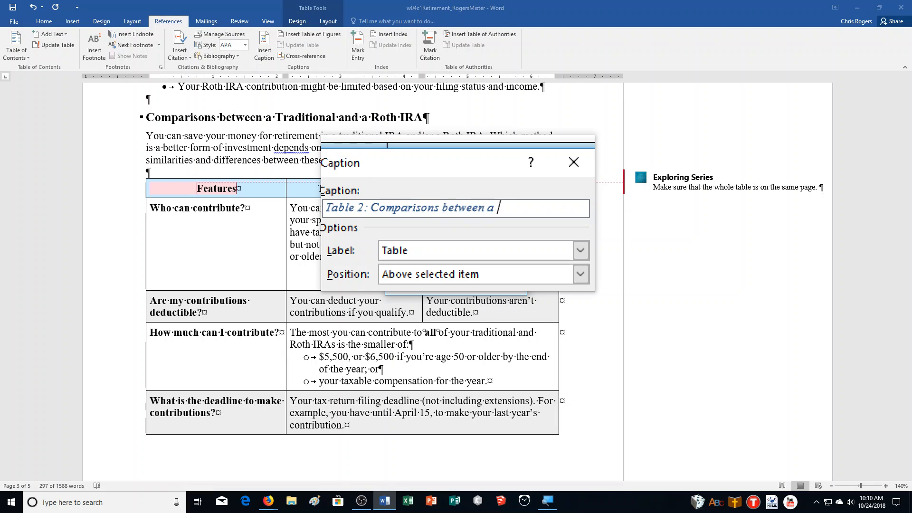
type(" Traditional and")
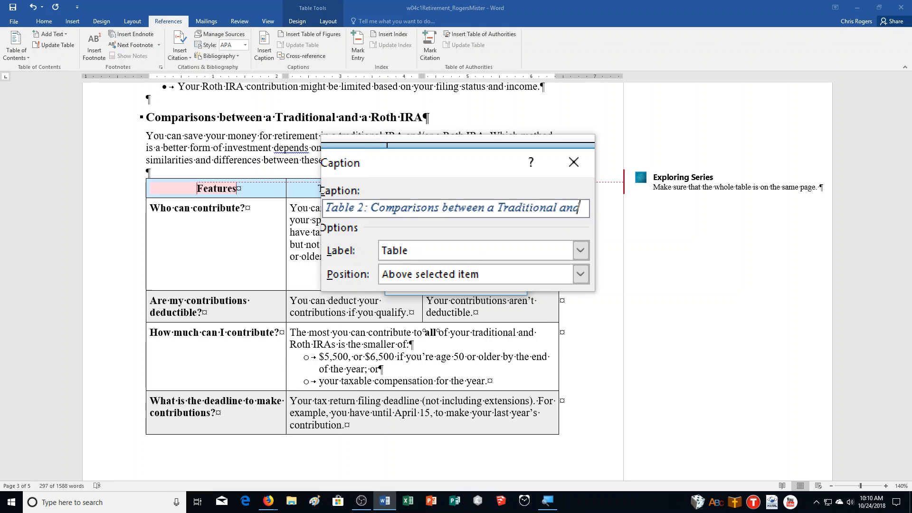
type(" a Roth I")
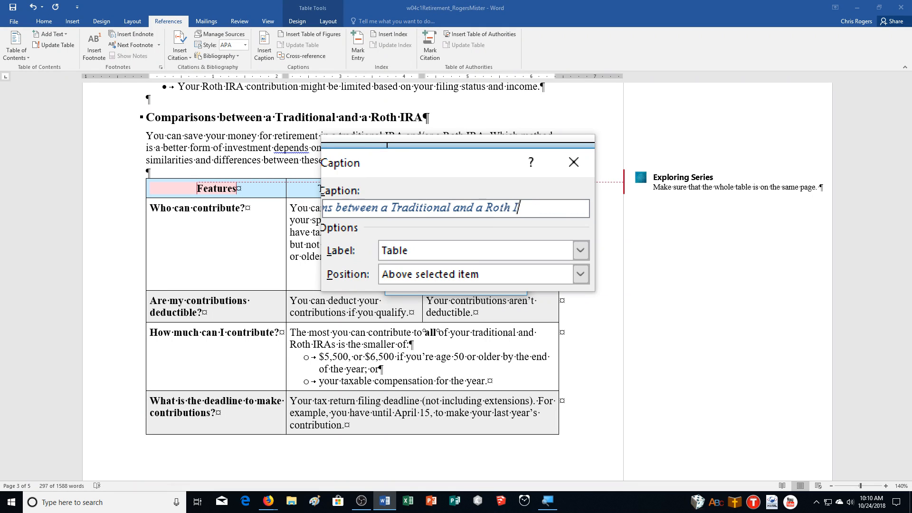
type("RA")
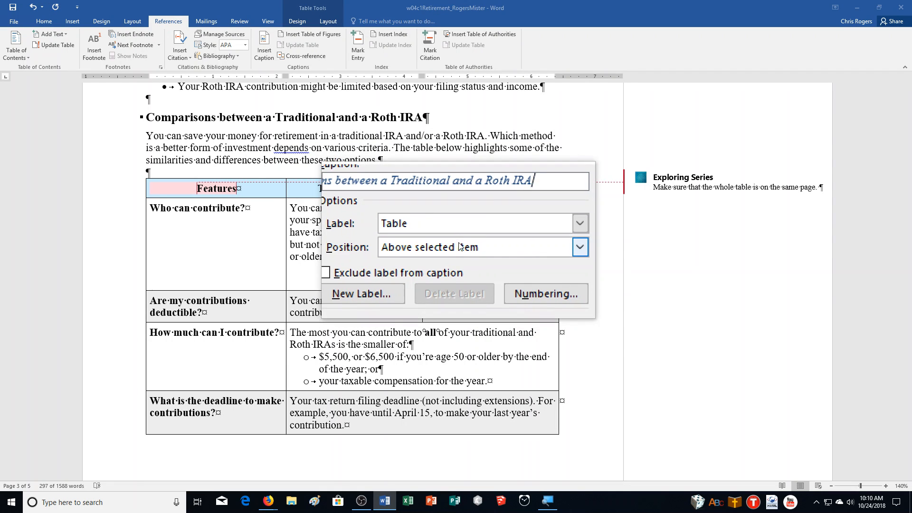
left_click(472, 286)
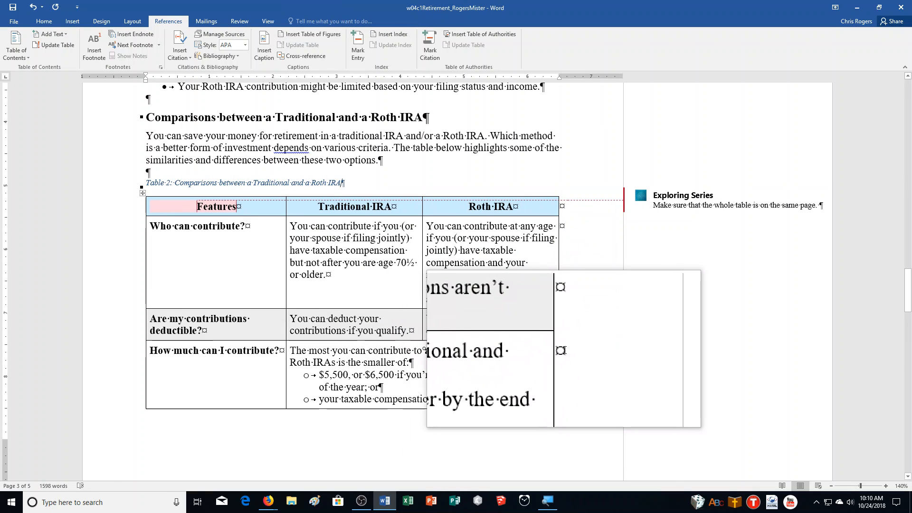
- Insert a page break at the empty paragraph above the Table 2 caption to move the IRA table to a new page
scroll(580, 332, "down", 10)
scroll(598, 298, "up", 10)
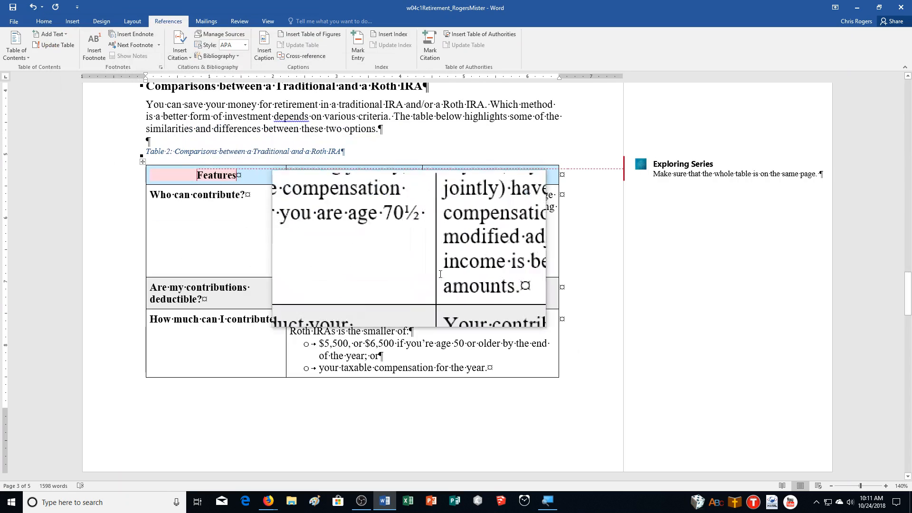
key("ctrl+Return")
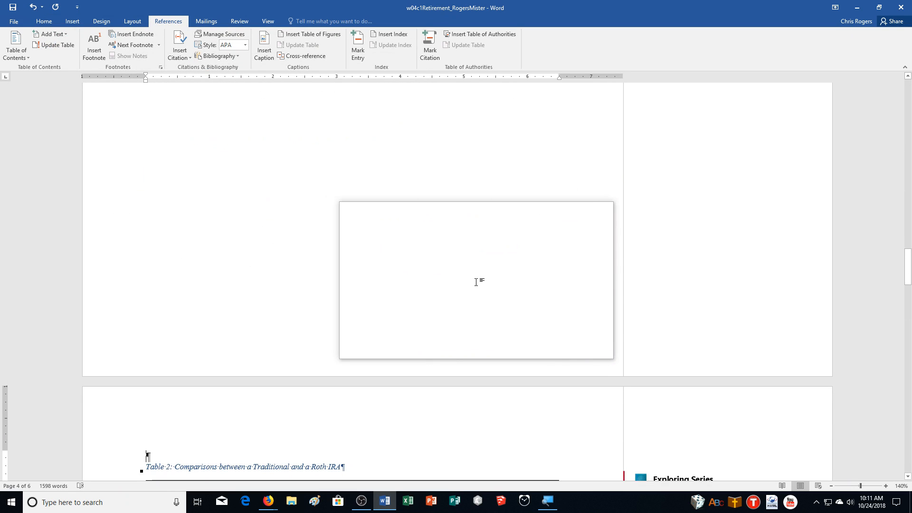
- Apply the Normal style to the Table 2 caption above the IRA features table and center it
scroll(490, 297, "down", 9)
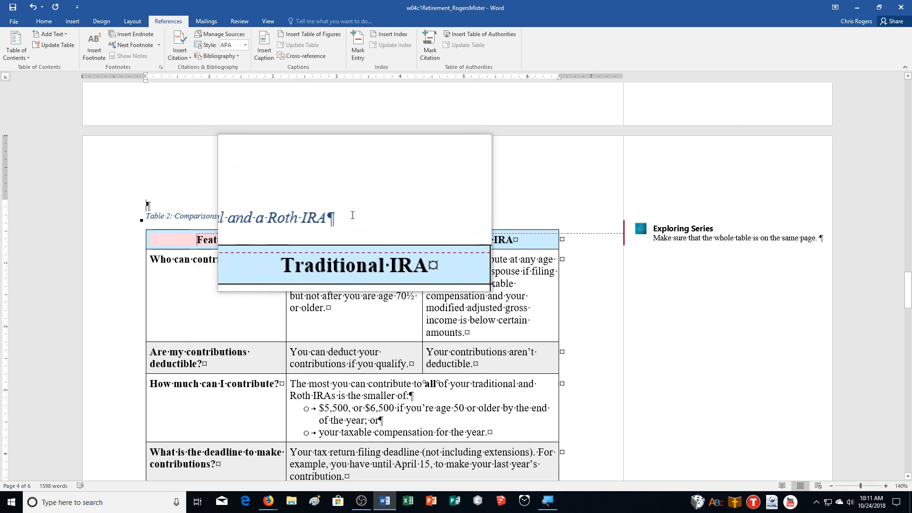
left_click_drag(352, 216, 155, 220)
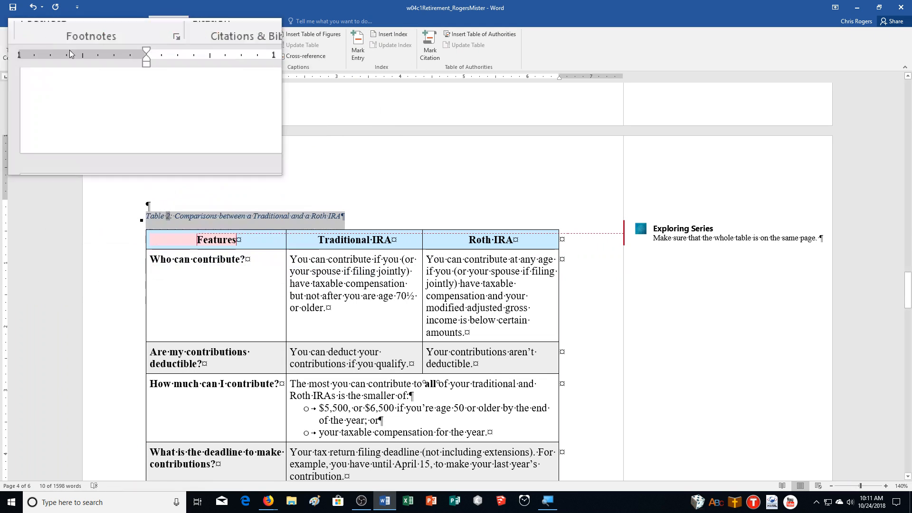
left_click(44, 21)
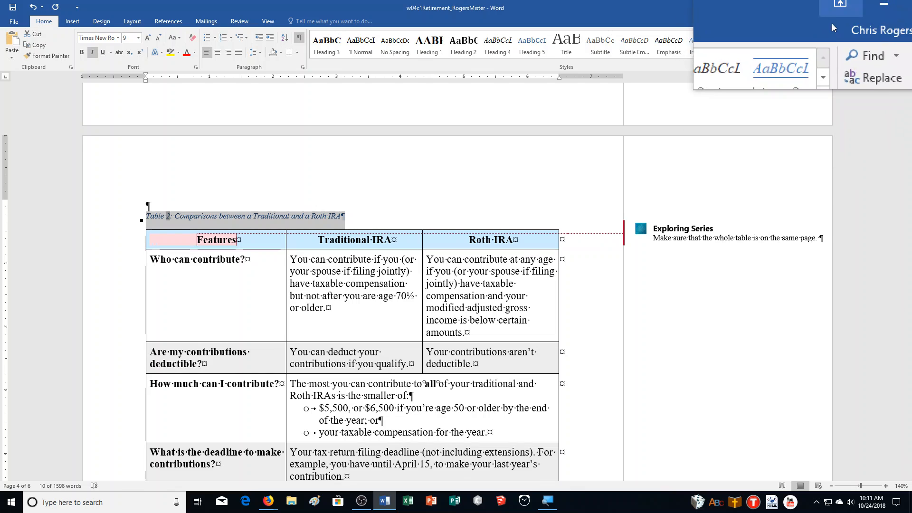
left_click(824, 56)
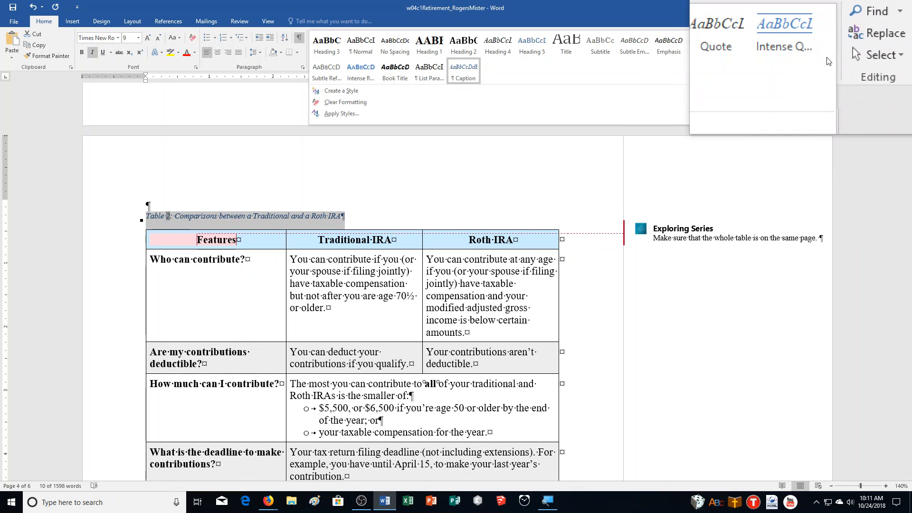
left_click(358, 55)
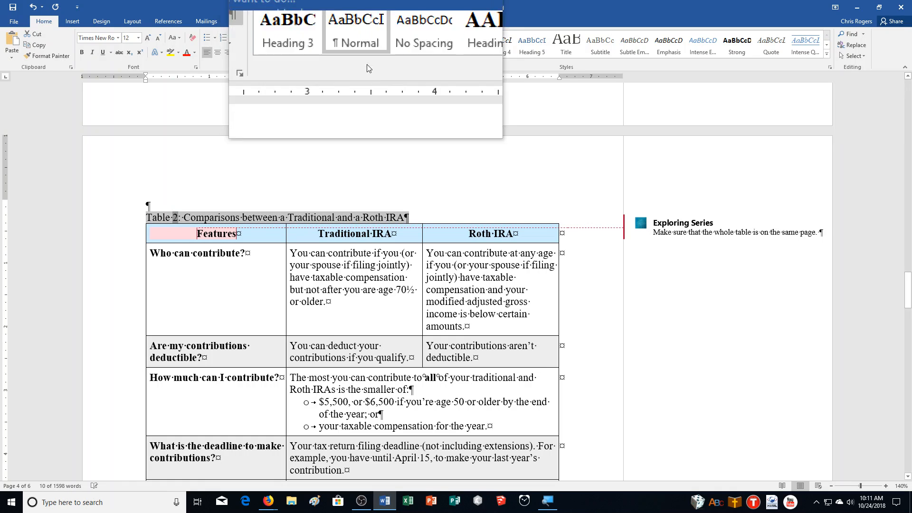
left_click(218, 53)
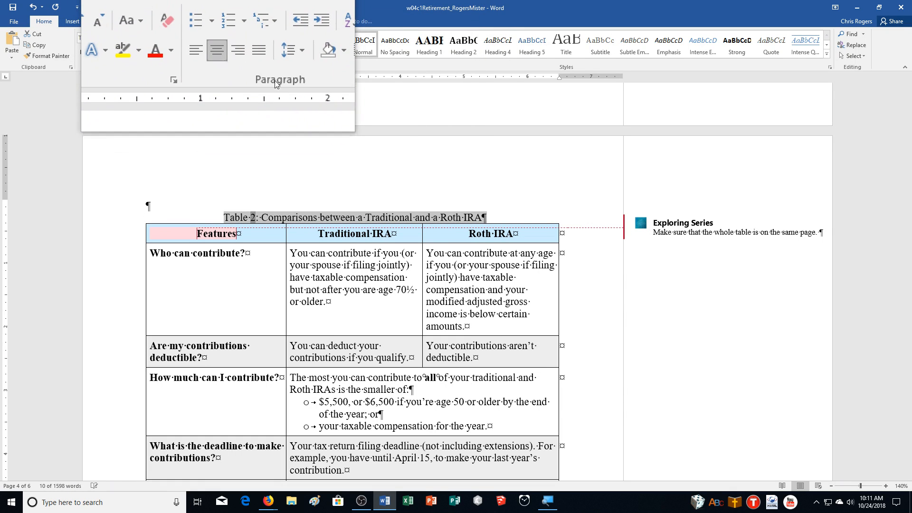
- Apply the Normal style to the "Table 1: The Future Value of Money" caption and center it
scroll(567, 352, "up", 10)
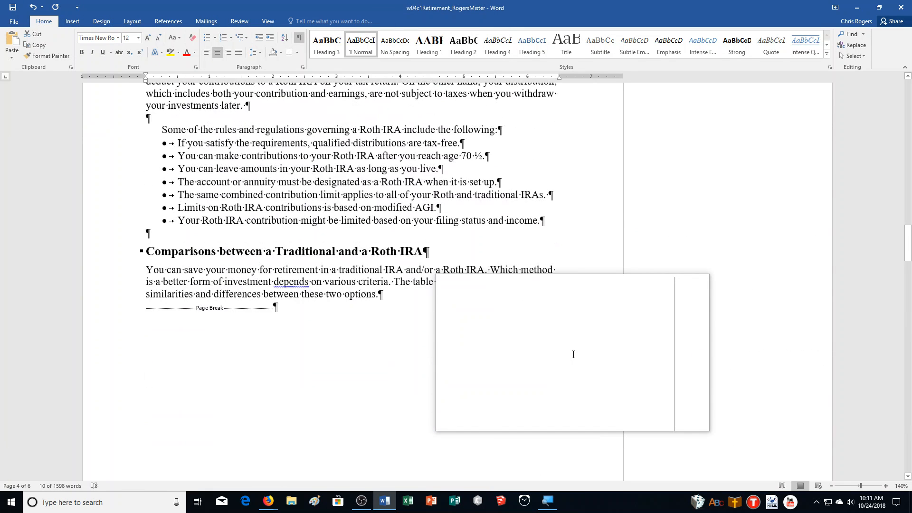
scroll(576, 355, "up", 10)
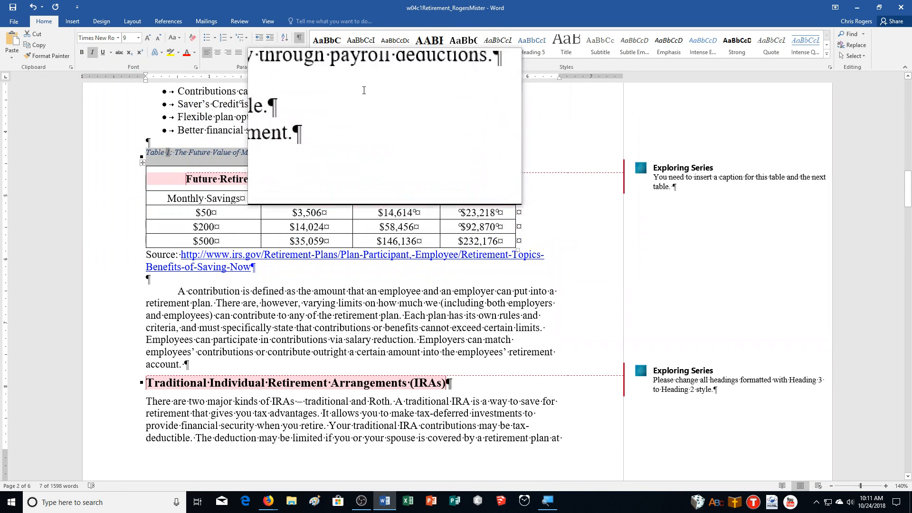
left_click(366, 49)
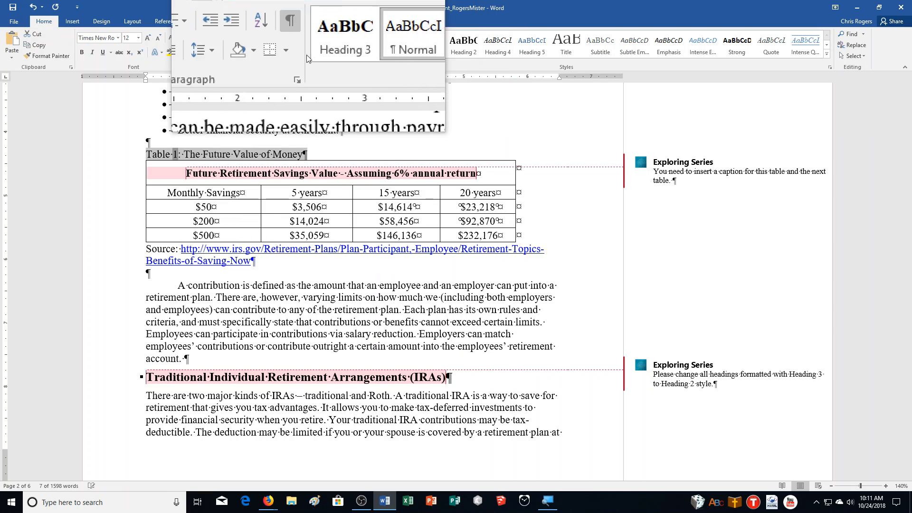
left_click(217, 55)
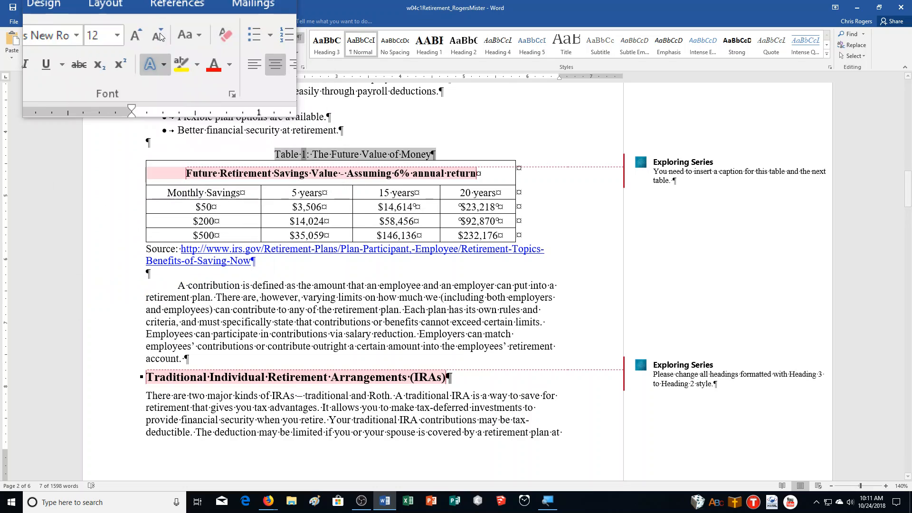
- Set the document's citation and bibliography style to APA Sixth Edition
left_click(165, 24)
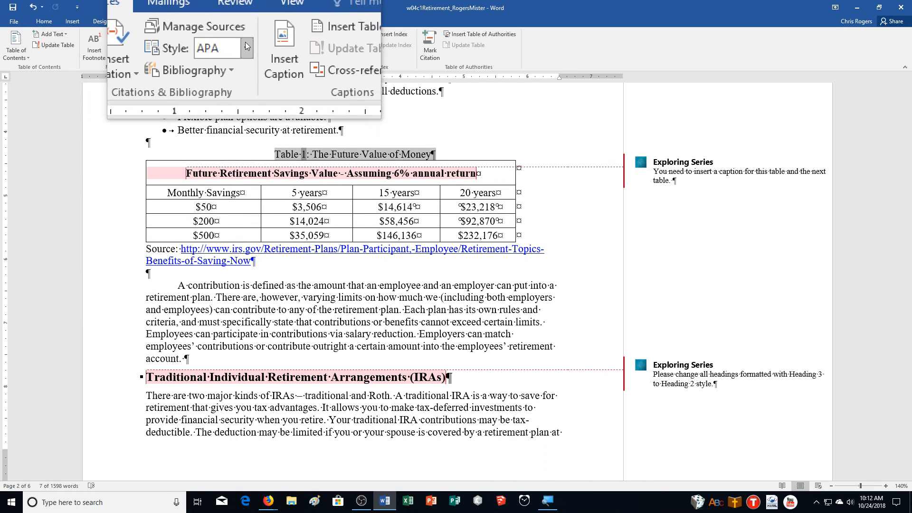
left_click(247, 47)
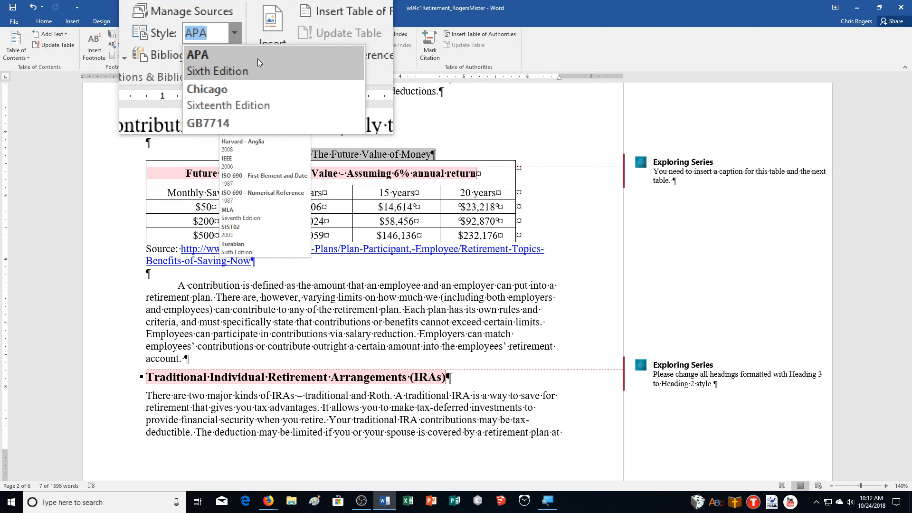
left_click(257, 58)
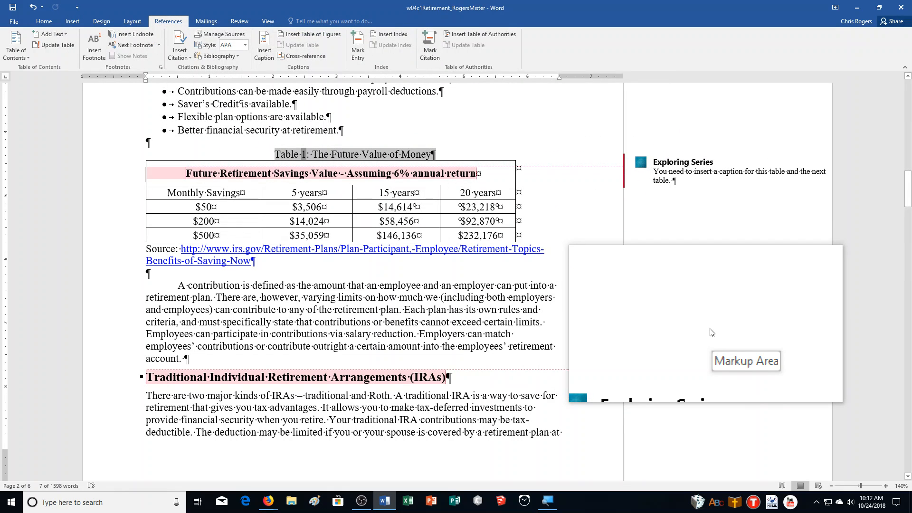
- Search the document for 403, go to the 403(b) Plans section and close the search
scroll(711, 332, "up", 8)
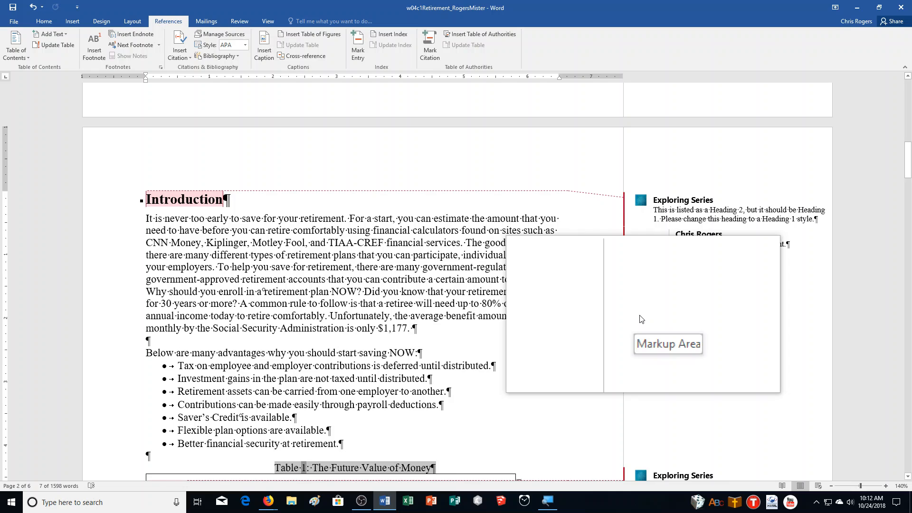
key("ctrl+f")
type("304=")
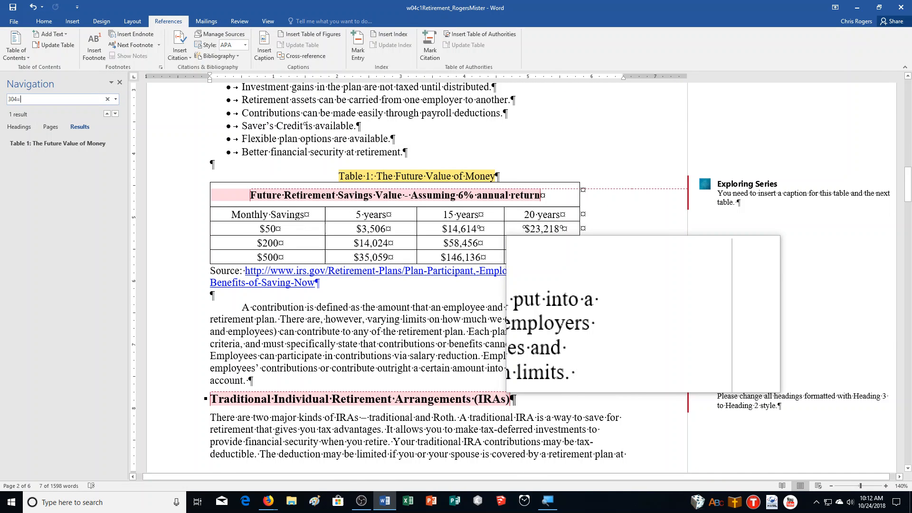
key("BackSpace")
type("03b")
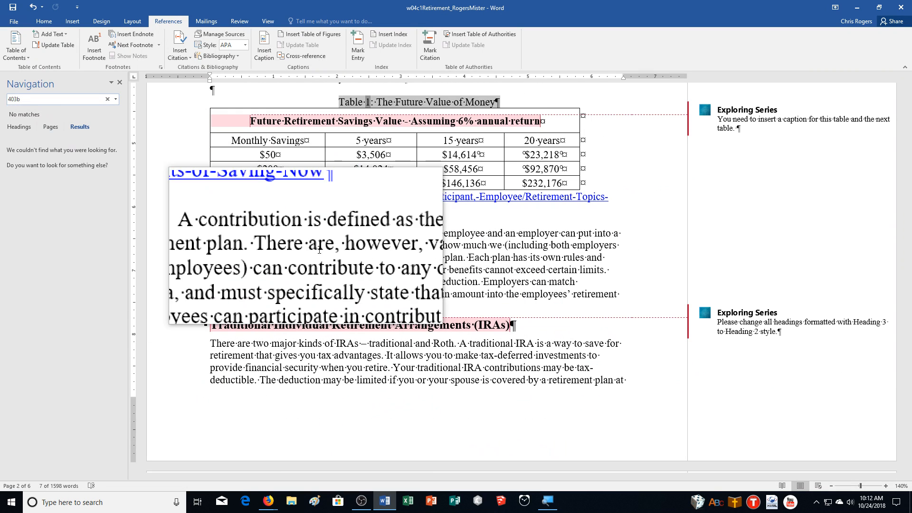
key("BackSpace")
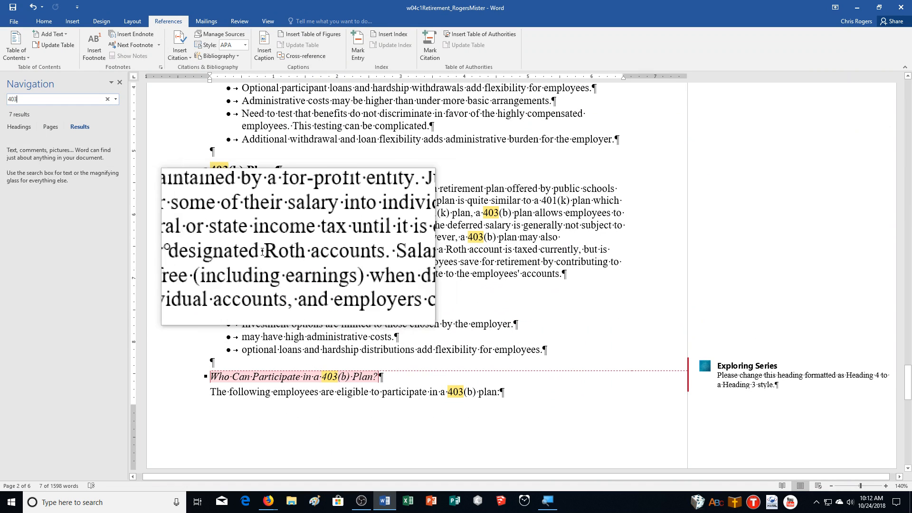
left_click(47, 148)
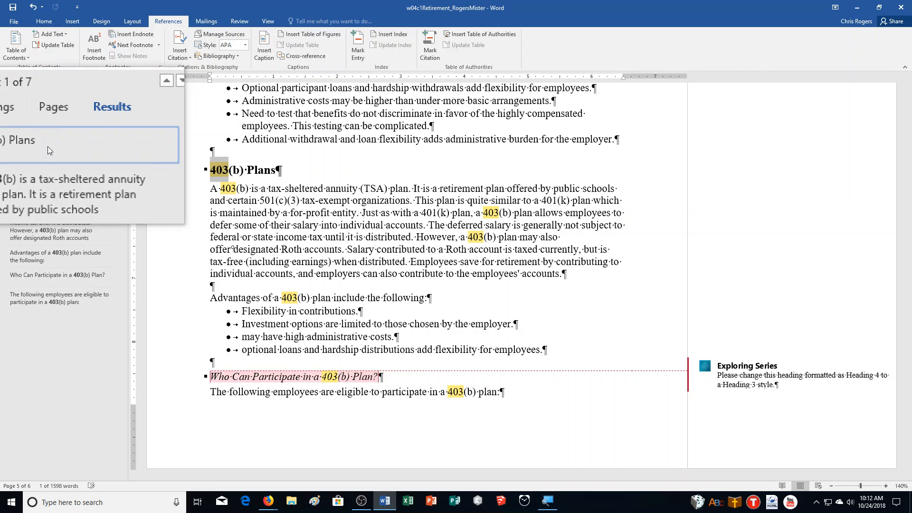
left_click(531, 274)
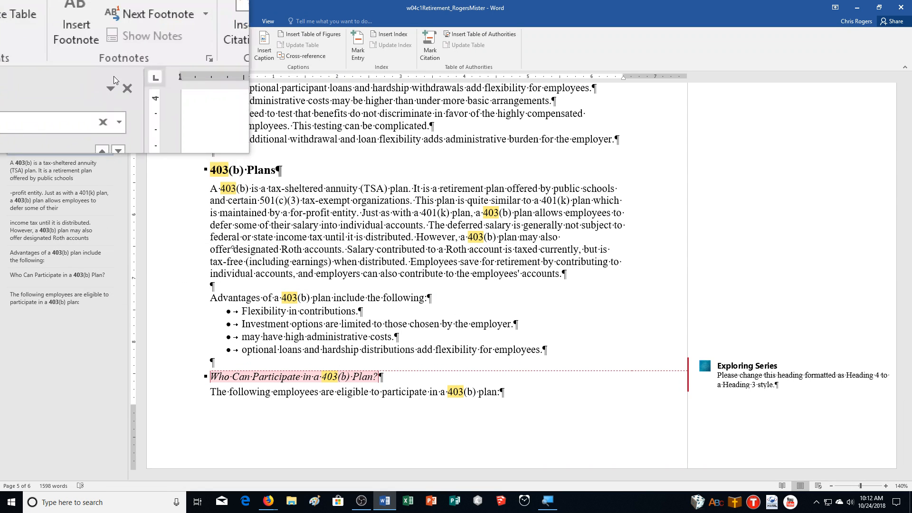
left_click(119, 81)
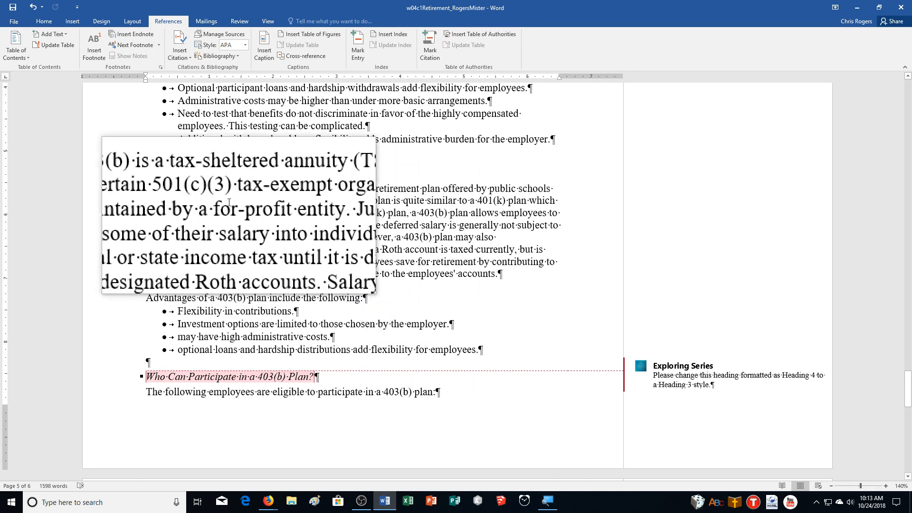
- Add a new Web site source for the 403(b) Plans paragraph, naming the web page "Choosing a Retirement Plan: 403(b) Tax-Sheltered Annuity Plan"
left_click(182, 56)
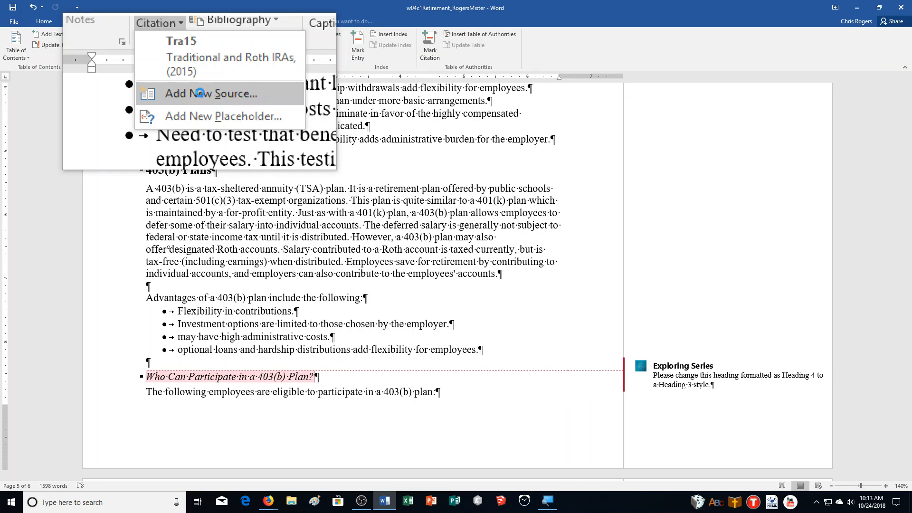
left_click(200, 93)
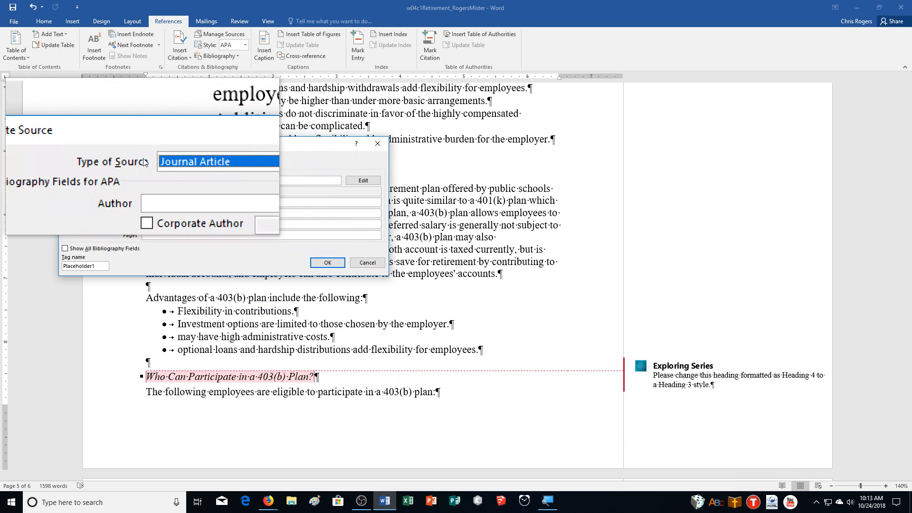
left_click(214, 159)
scroll(189, 201, "down", 2)
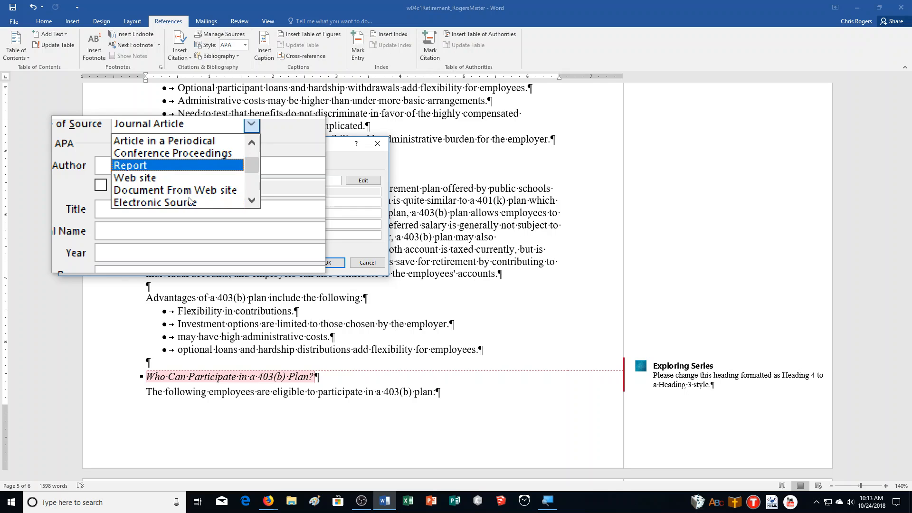
left_click(182, 174)
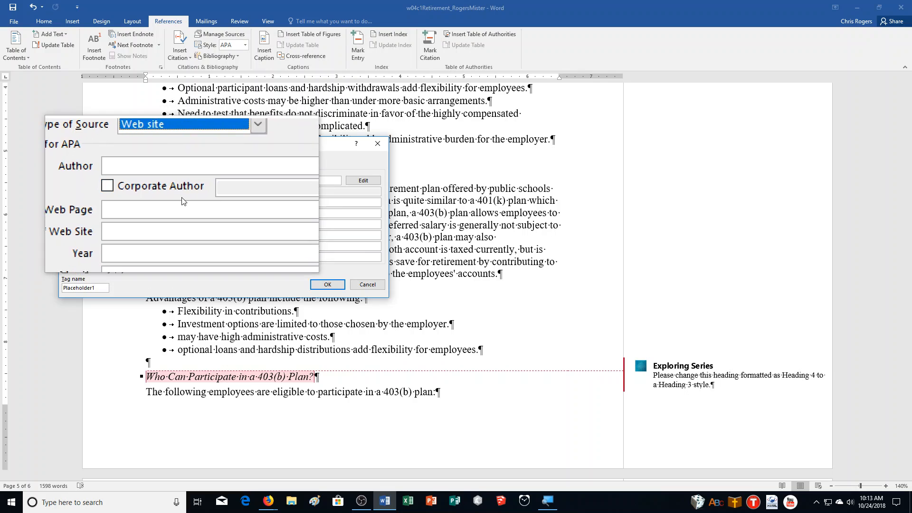
left_click(182, 202)
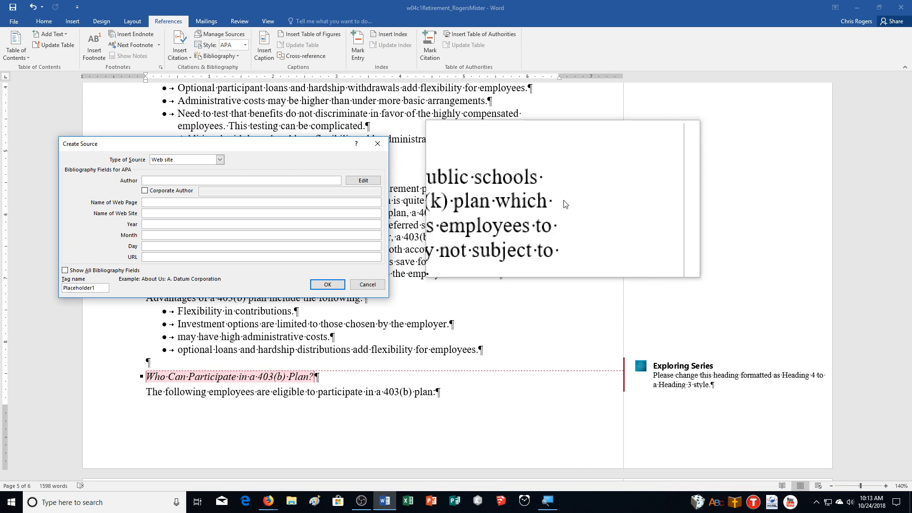
type("Choosing a Retirement Pla")
key("BackSpace")
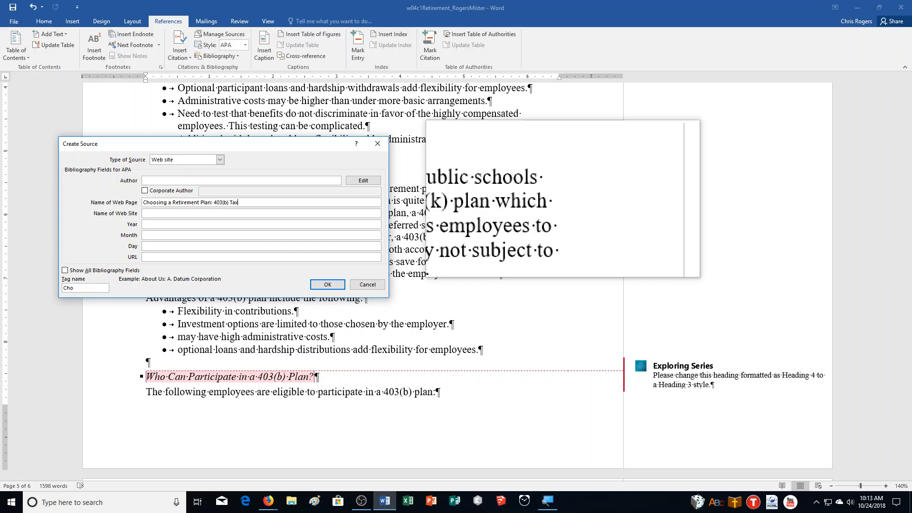
type("Sheltered Annuity Plan")
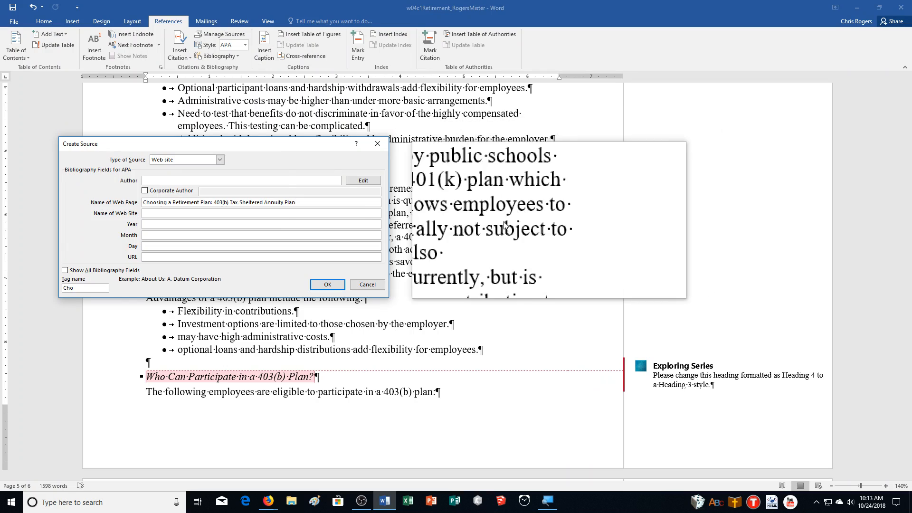
- Set the source's web site name to IRS and its date to year 2014, month October, day 03
left_click(287, 215)
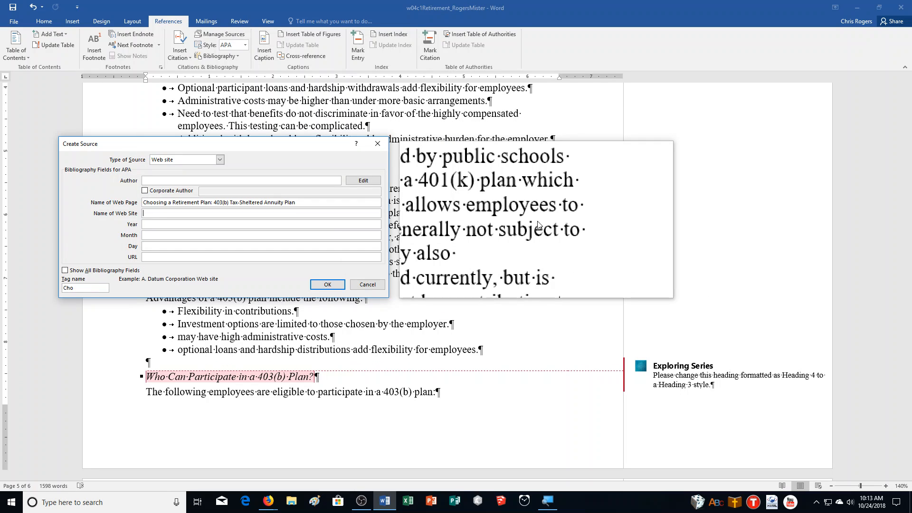
type("IRS")
key("Tab")
type("2014")
key("Tab")
type("Octbeober")
key("Tab")
type("03")
key("Tab")
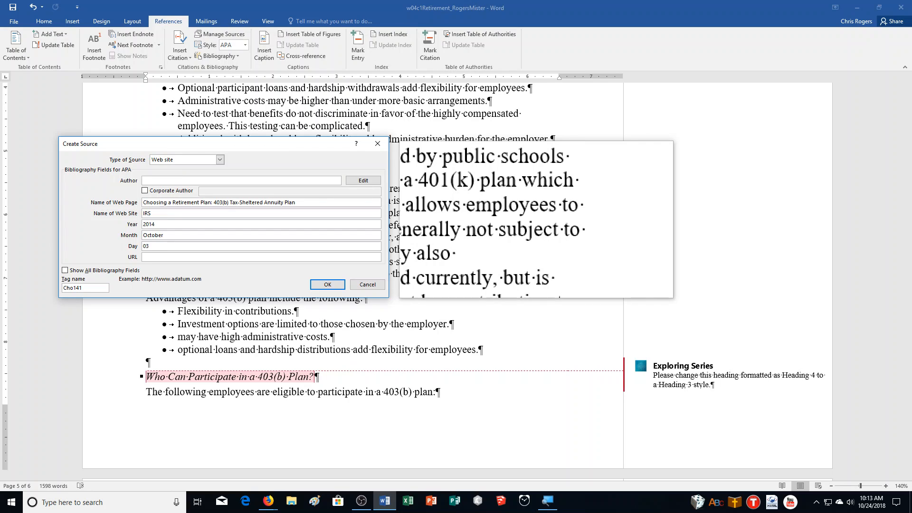
type("hp://www.irs.gov/Retirement-Plans/Choosing-a")
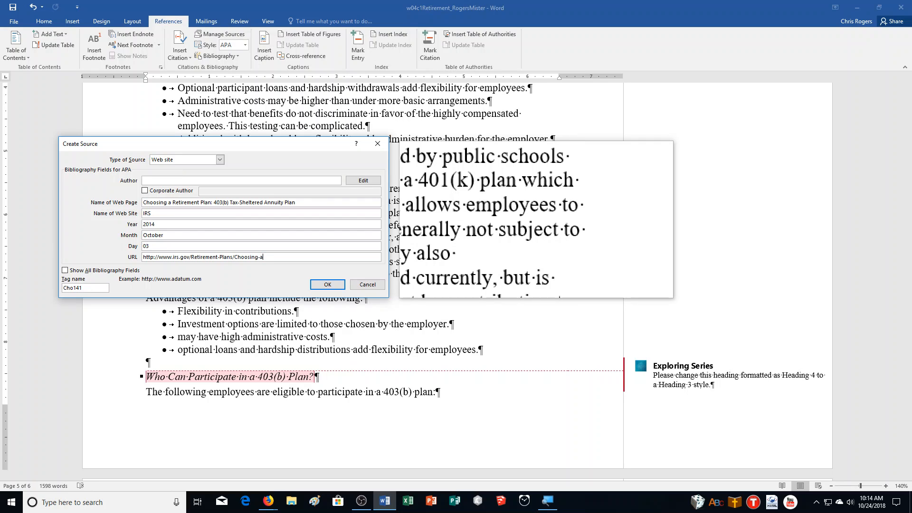
type("-Retirement-Plan:-403(b)-Tax-Sheltered-Annuity-Plan")
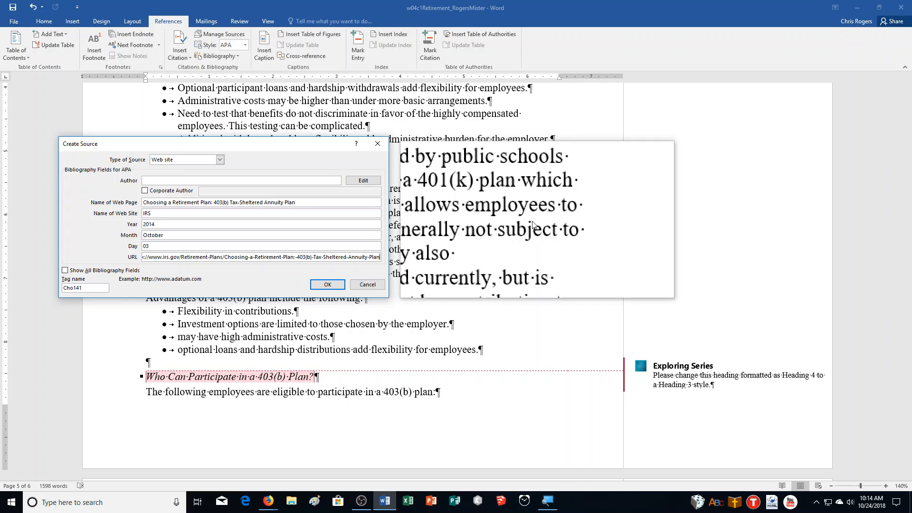
left_click(327, 285)
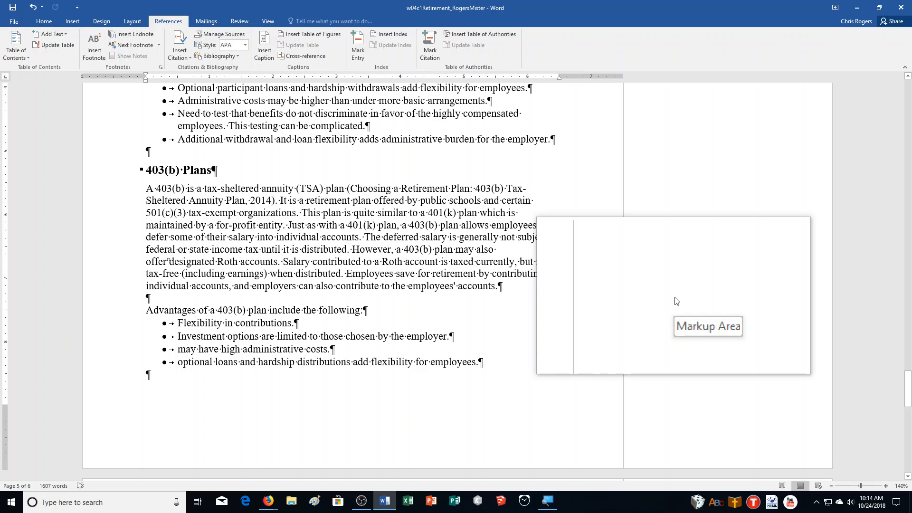
- Start a new Web site source at the end of the Table 1 caption, with web page "The Future Value of Money" and web site IRS
scroll(677, 301, "down", 4)
scroll(676, 301, "up", 3)
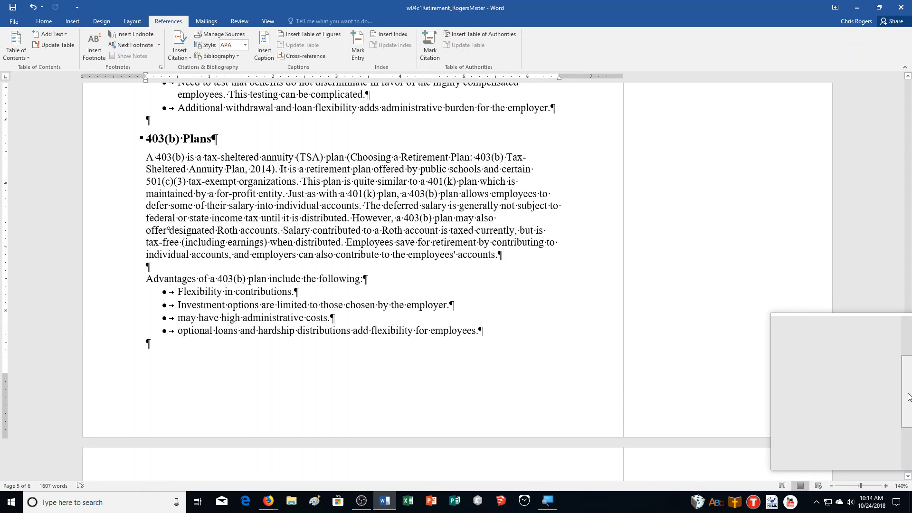
left_click_drag(908, 396, 903, 189)
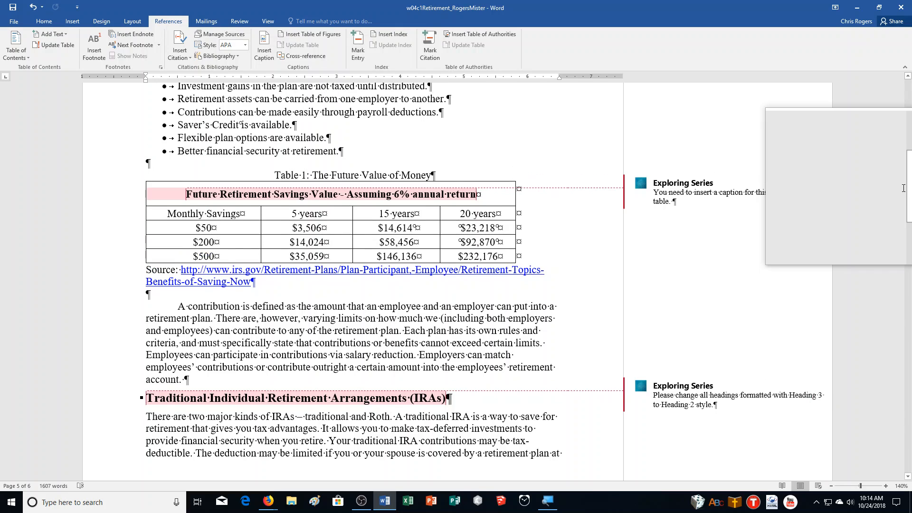
left_click(393, 194)
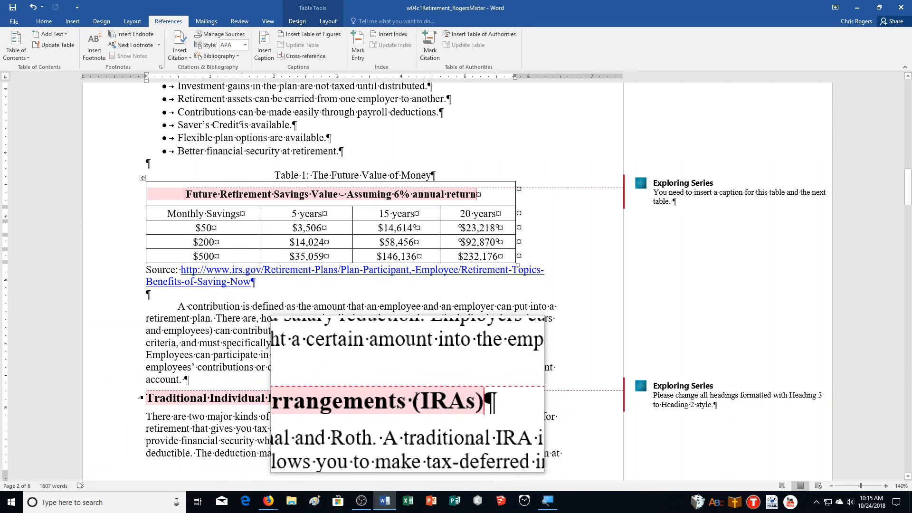
mouse_move(416, 394)
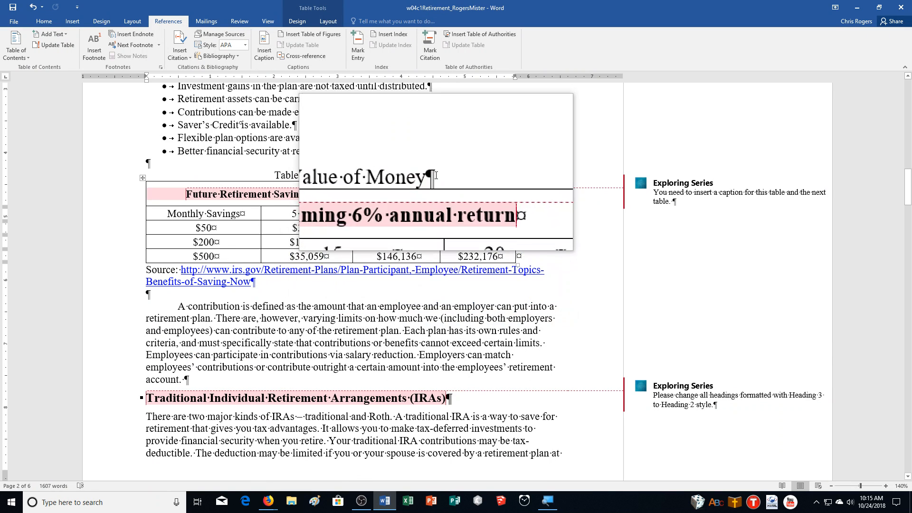
left_click(435, 176)
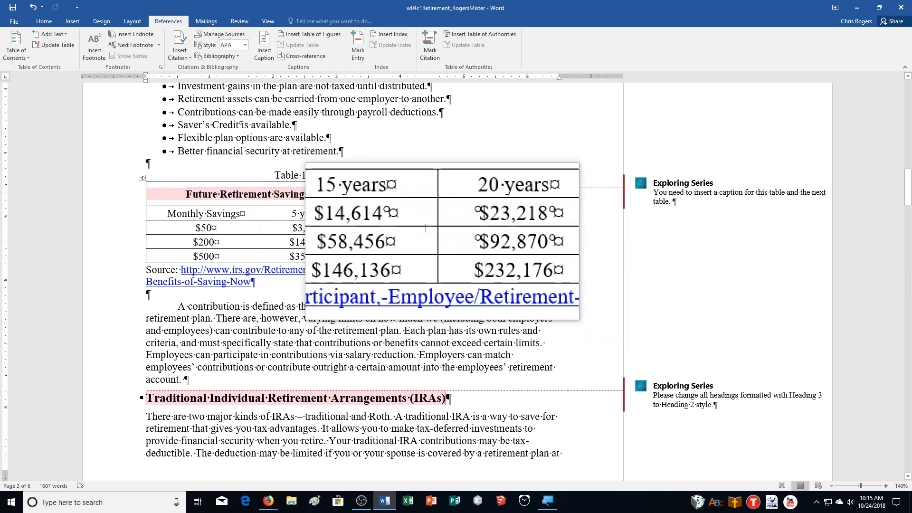
left_click(175, 60)
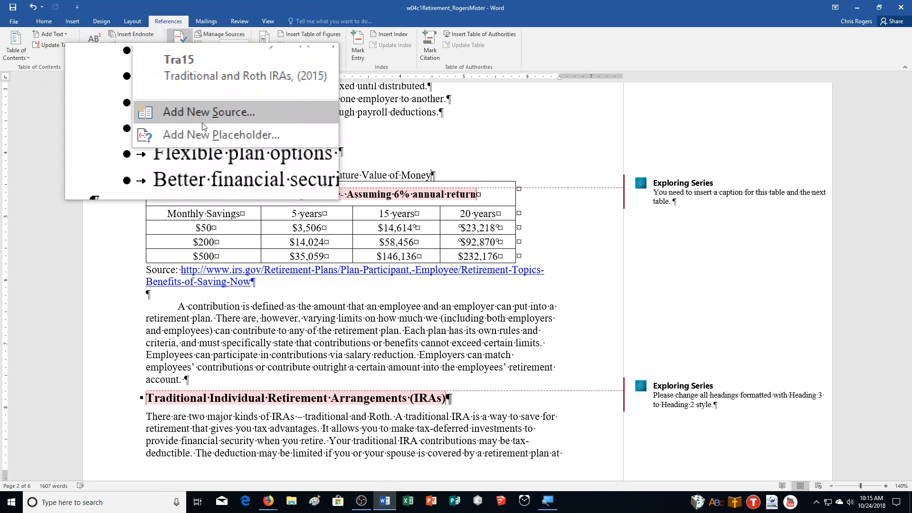
left_click(204, 124)
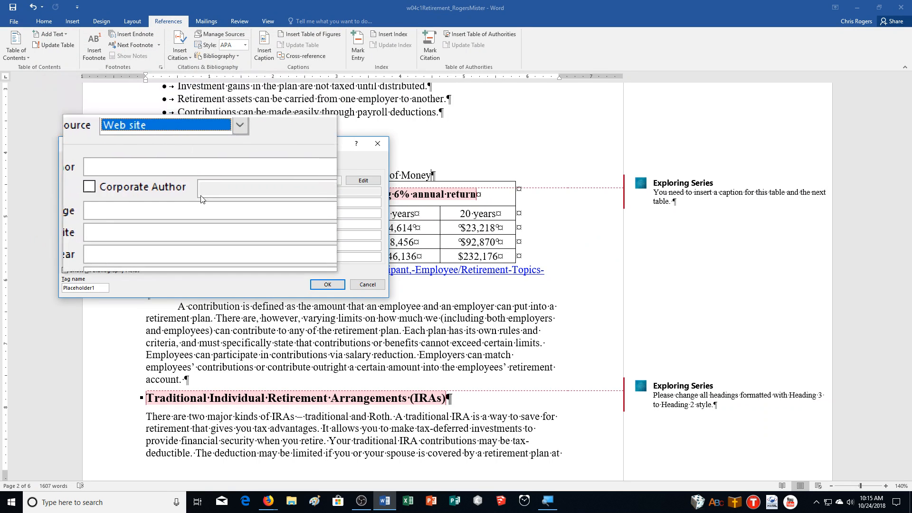
left_click(156, 202)
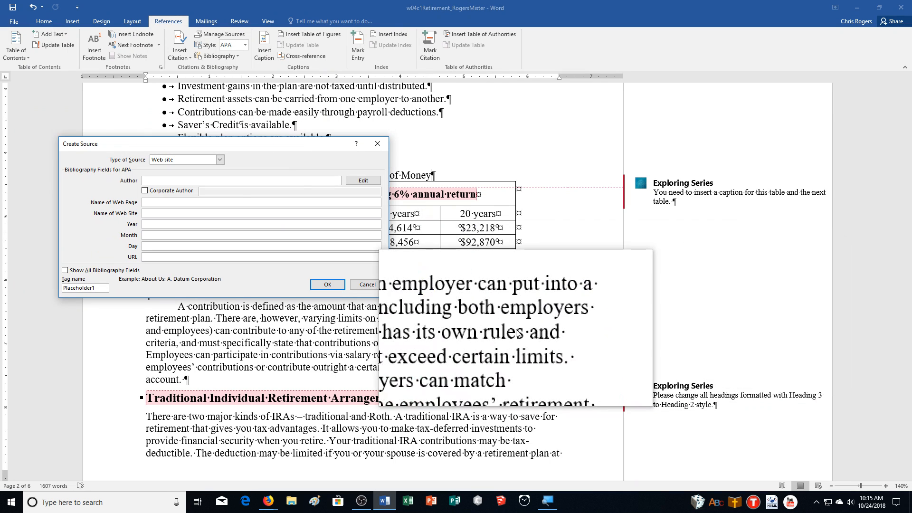
type("The Future Value of Money")
key("Tab")
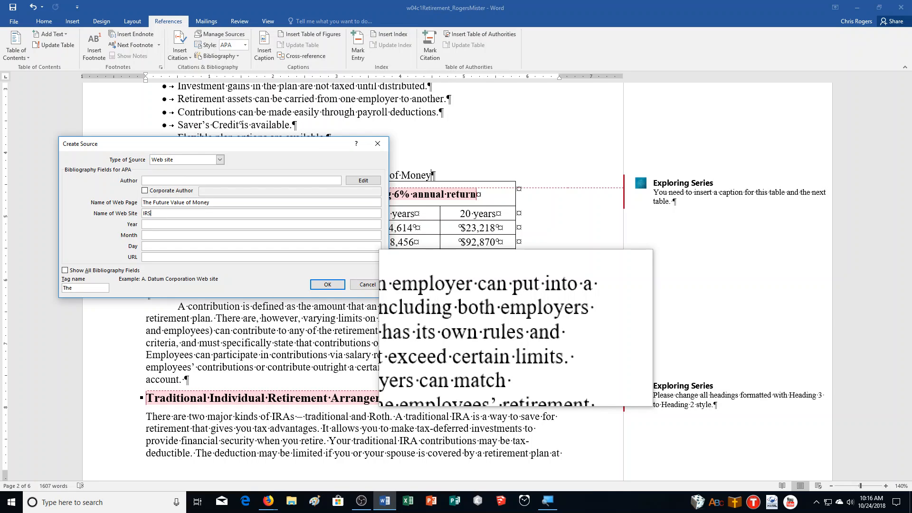
key("Tab")
type("2")
key("shift+Tab")
type("201")
type("14")
key("Tab")
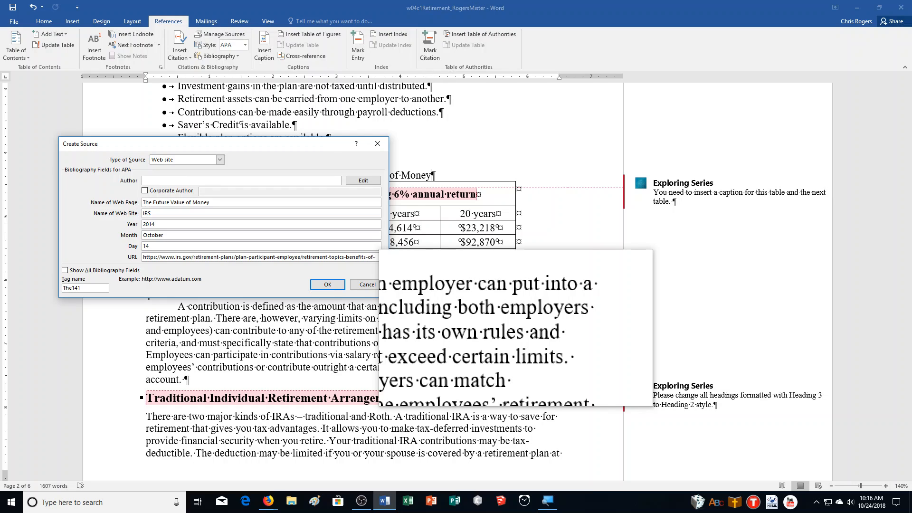
type("ving-now")
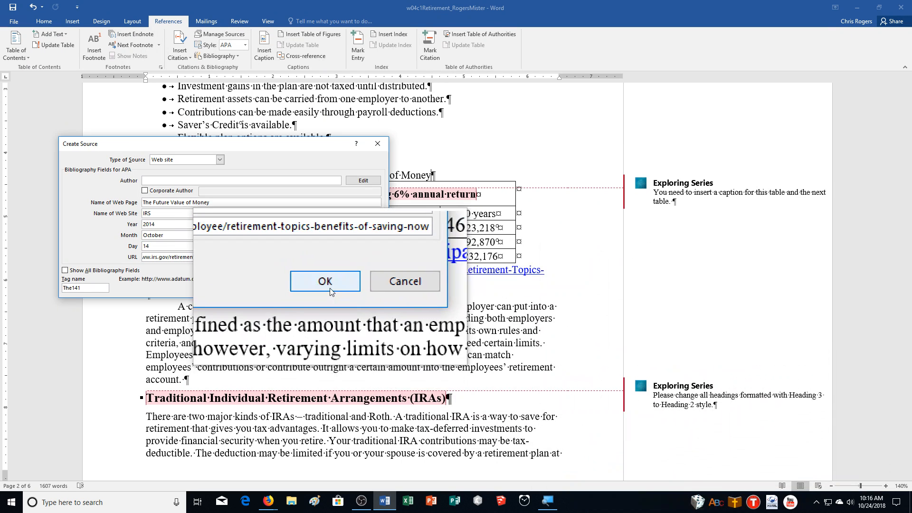
left_click(327, 286)
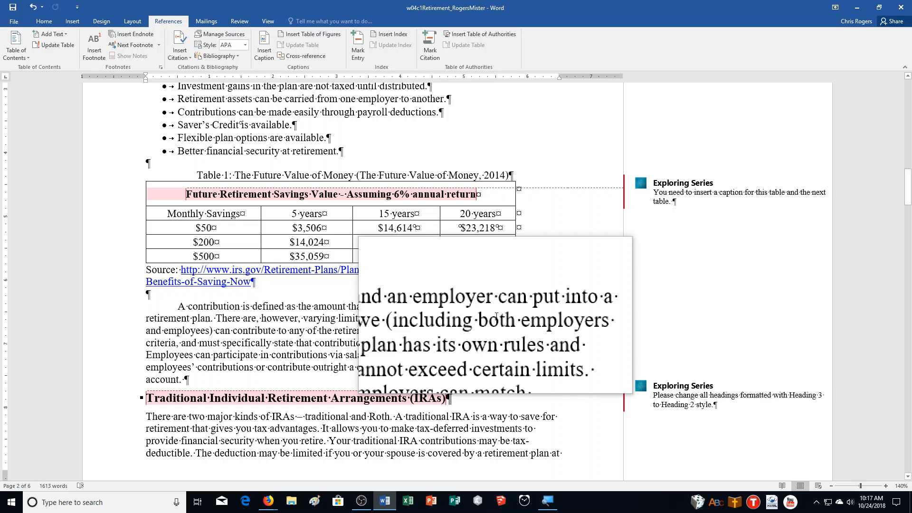
- Check how the source line below the traditional and Roth IRA comparison table is cited
scroll(496, 316, "down", 8)
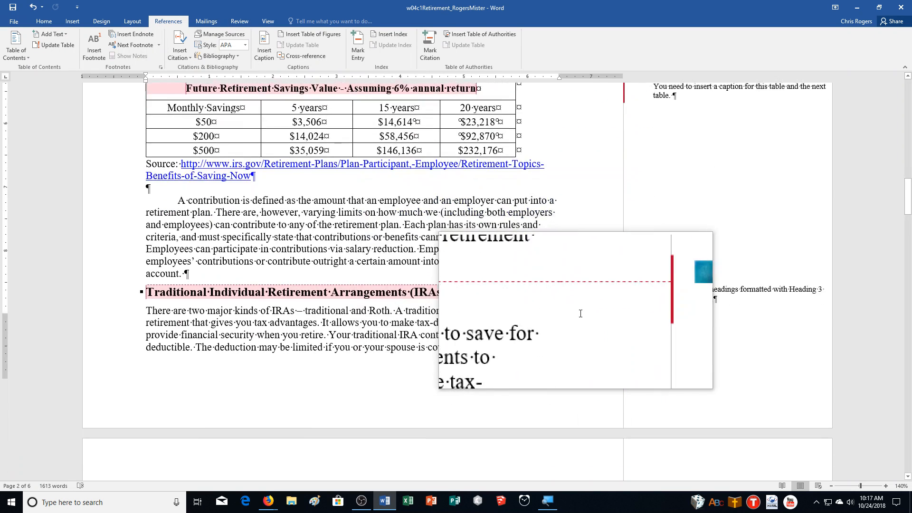
scroll(580, 313, "down", 12)
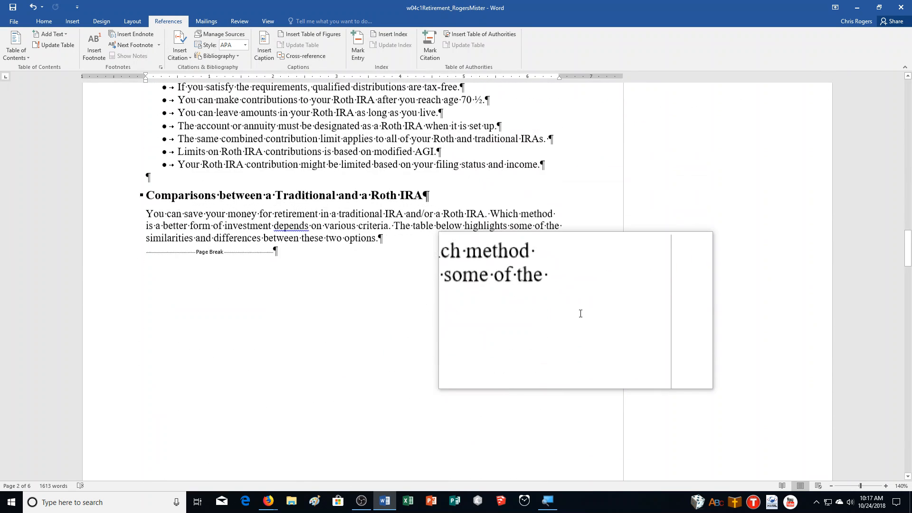
scroll(581, 314, "down", 15)
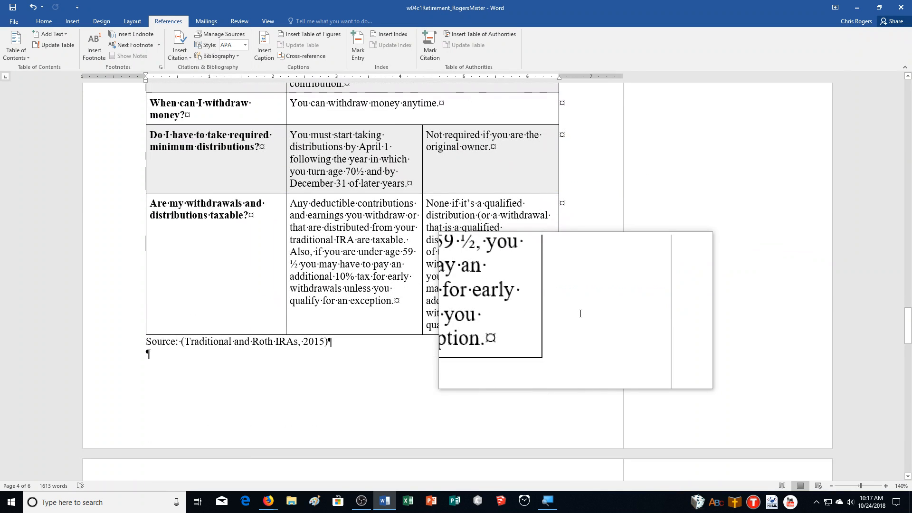
scroll(580, 313, "up", 15)
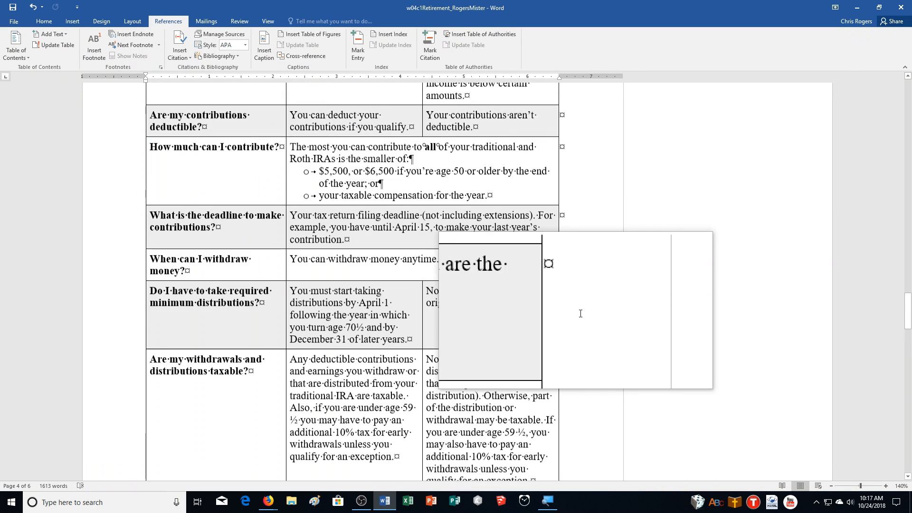
scroll(581, 315, "up", 10)
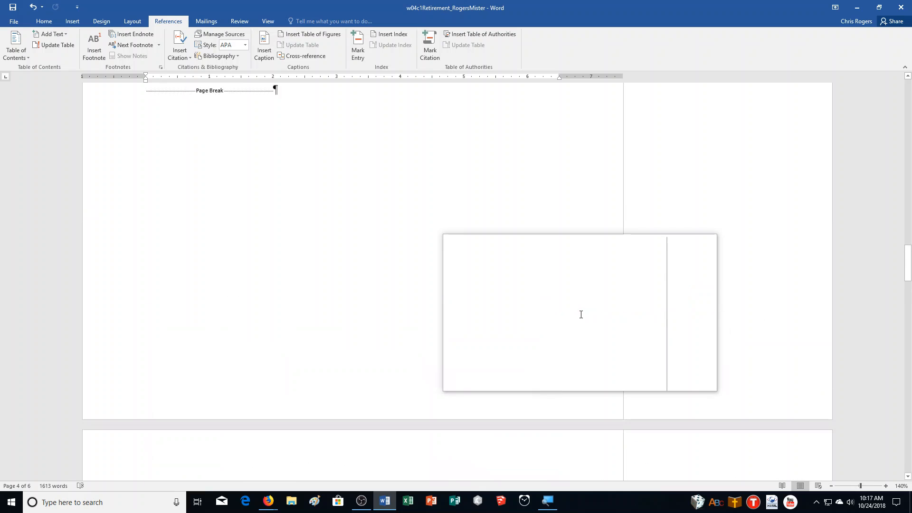
scroll(580, 314, "up", 15)
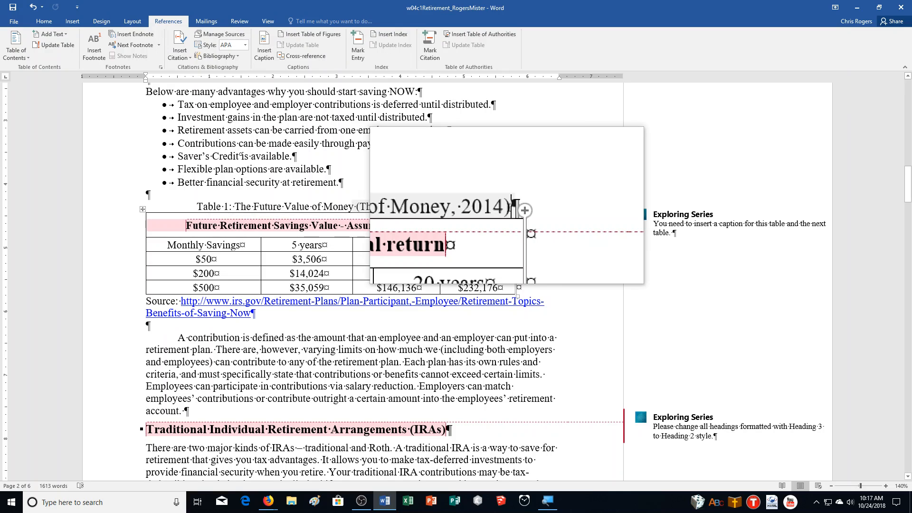
right_click(432, 207)
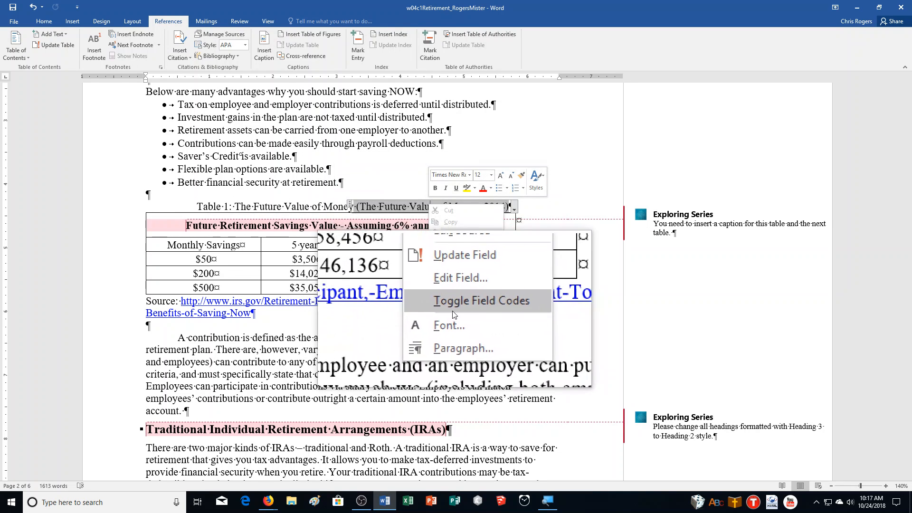
left_click(370, 332)
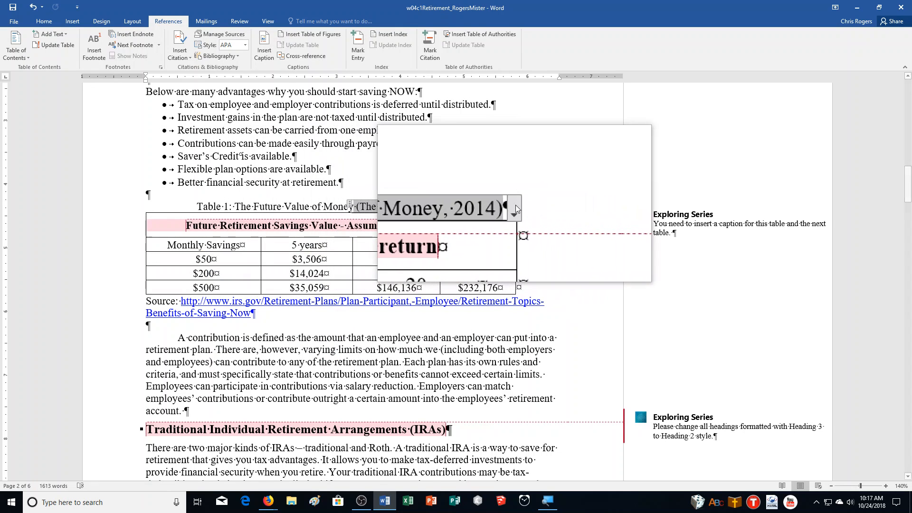
left_click(513, 204)
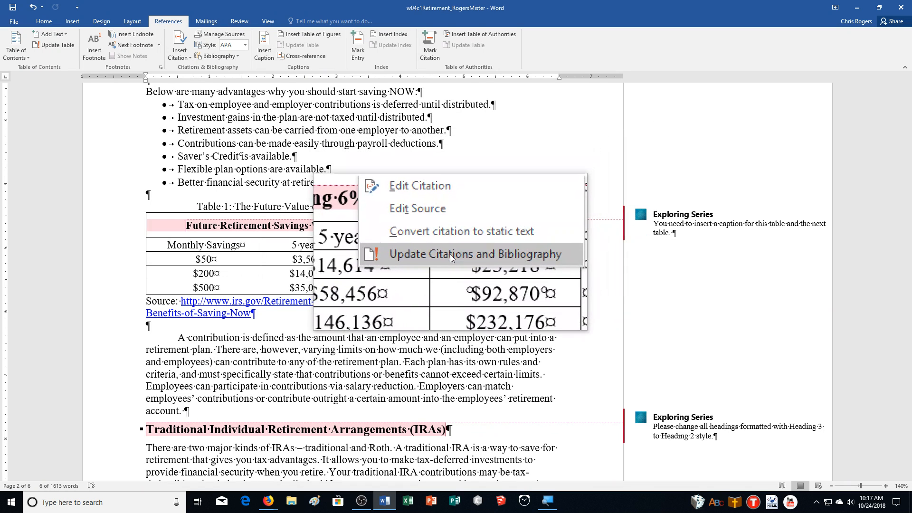
left_click(362, 206)
left_click_drag(350, 209, 358, 207)
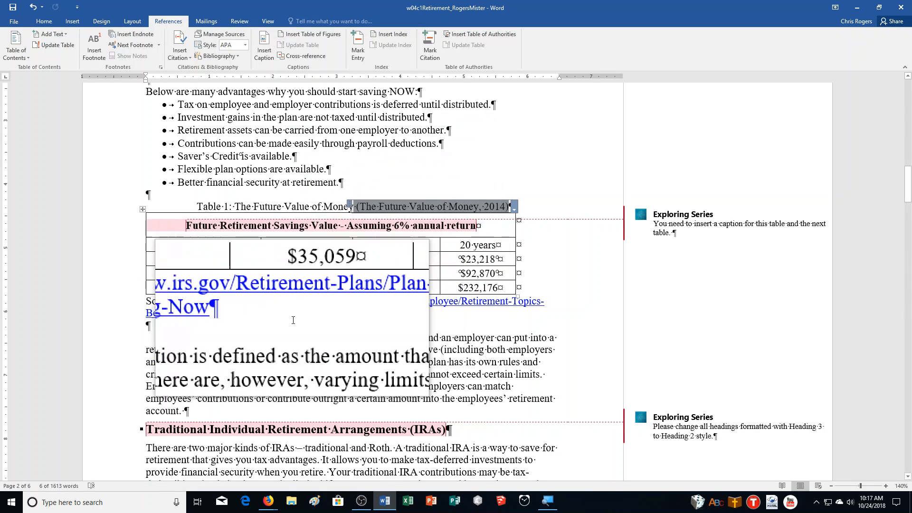
- Delete the web address after "Source:" below Table 1
left_click(251, 312)
left_click_drag(251, 313, 189, 304)
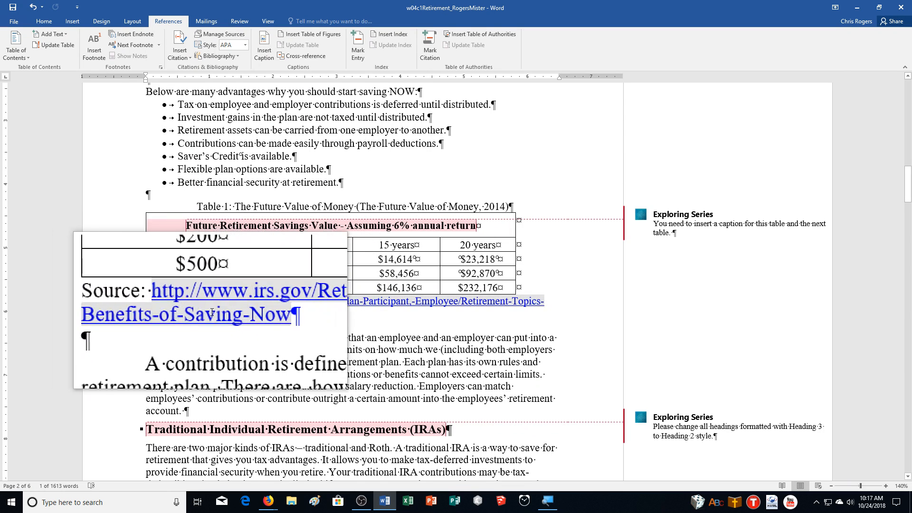
key("Delete")
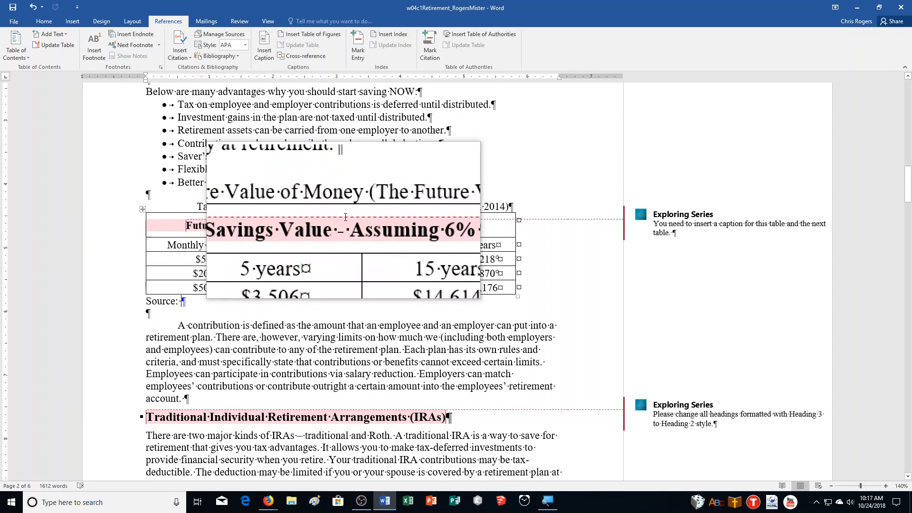
- Move the Future Value of Money citation from the Table 1 caption to the "Source:" line below the table and remove the extra space
left_click(361, 207)
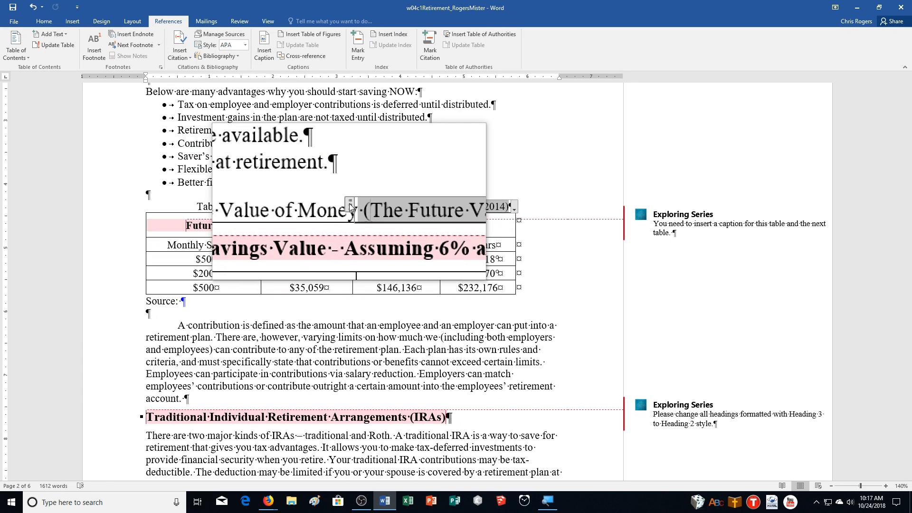
left_click_drag(349, 204, 209, 304)
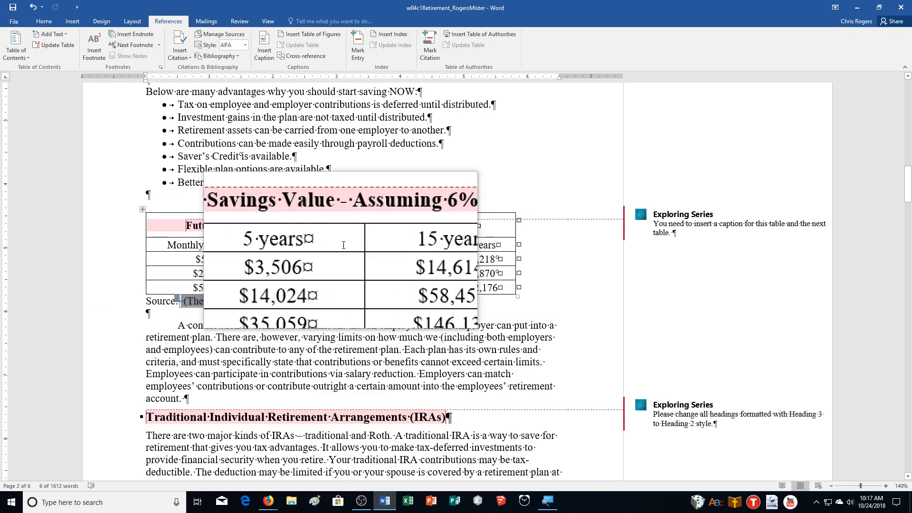
left_click(348, 206)
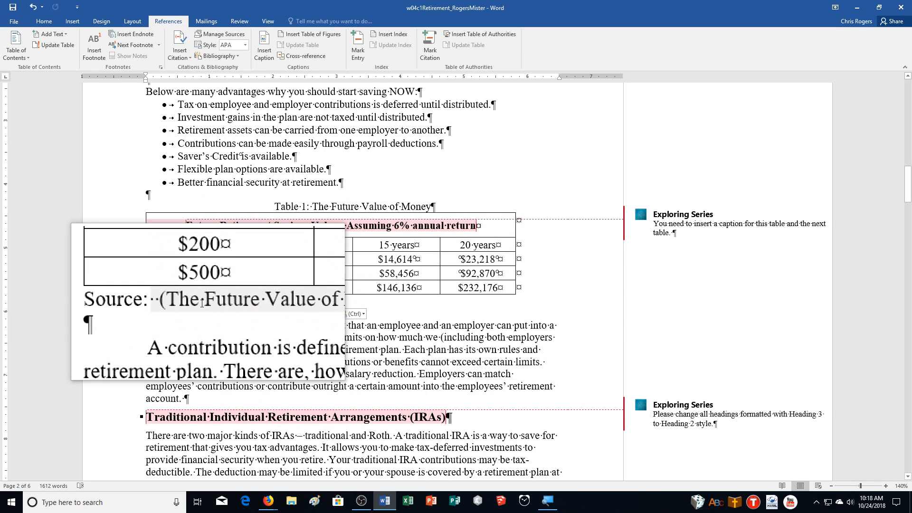
left_click(181, 301)
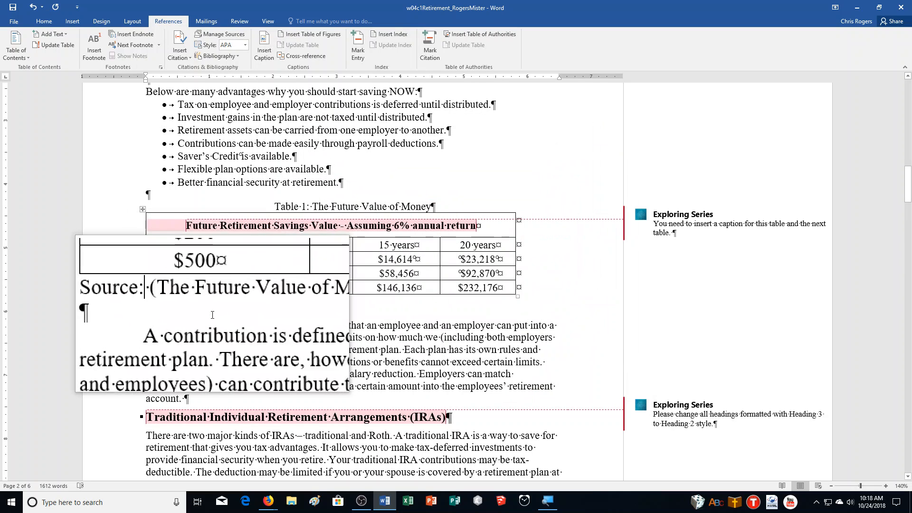
left_click(199, 301)
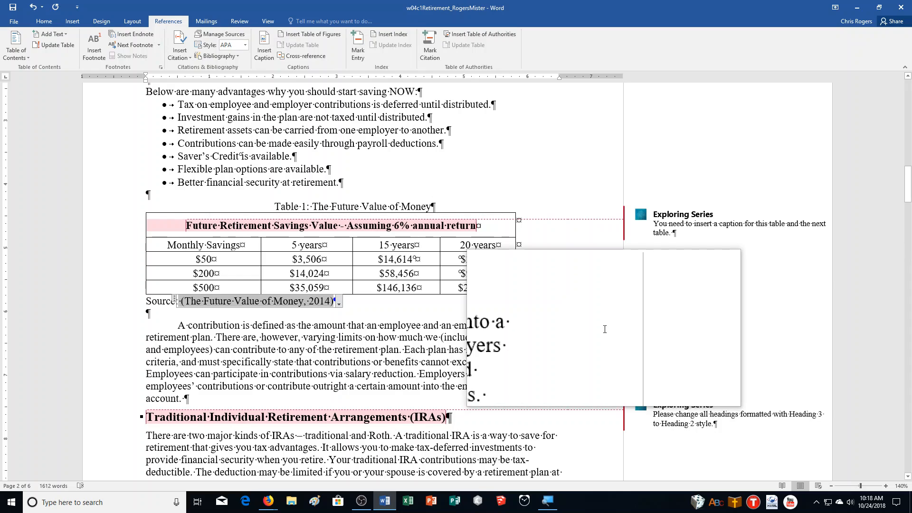
- Insert a footnote after "Assuming 6% annual return" in the title row of the Future Value of Money table
scroll(605, 327, "down", 3)
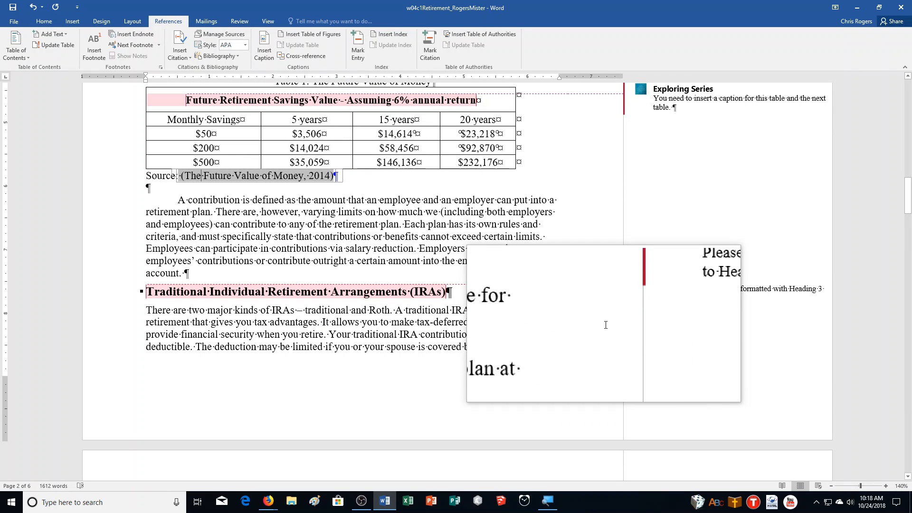
scroll(609, 328, "up", 4)
scroll(613, 331, "up", 2)
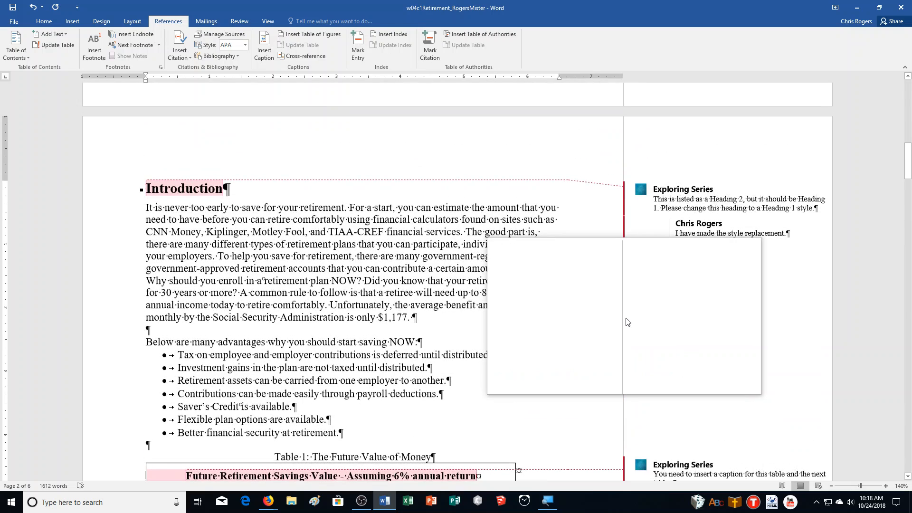
scroll(627, 323, "down", 1)
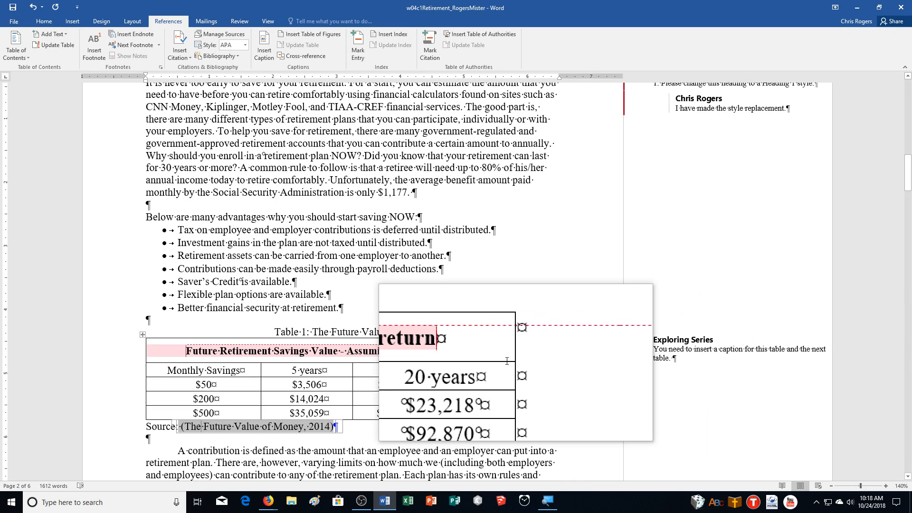
left_click(479, 357)
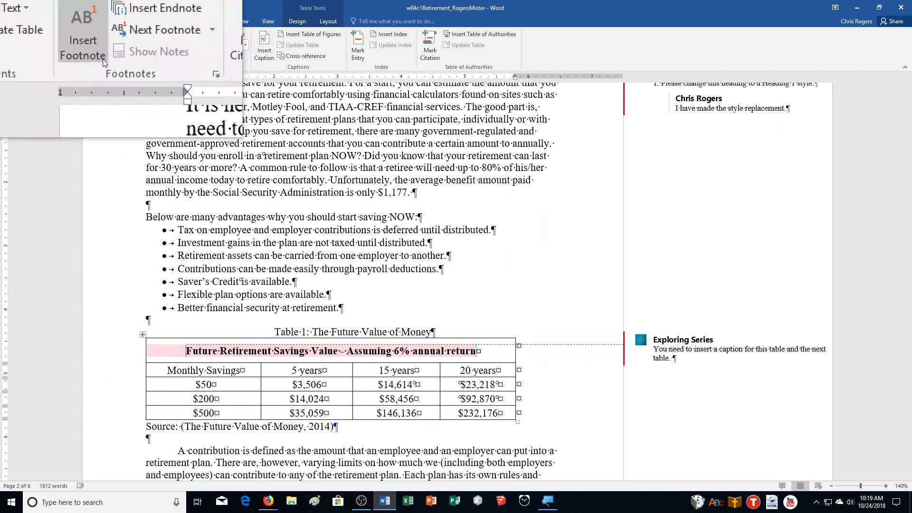
left_click(93, 55)
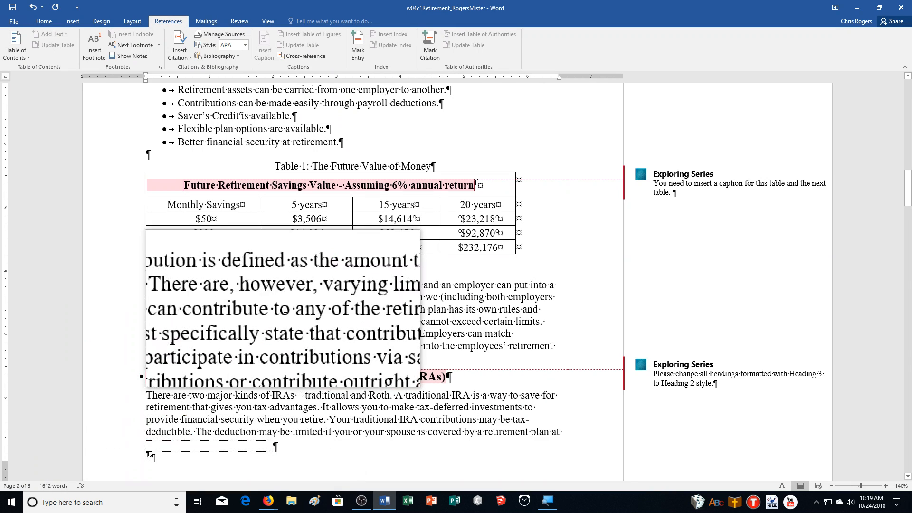
- Enter the footnote text "The calculation did not take into consideration the cost of living adjustment (COLA)"
type("The calculation")
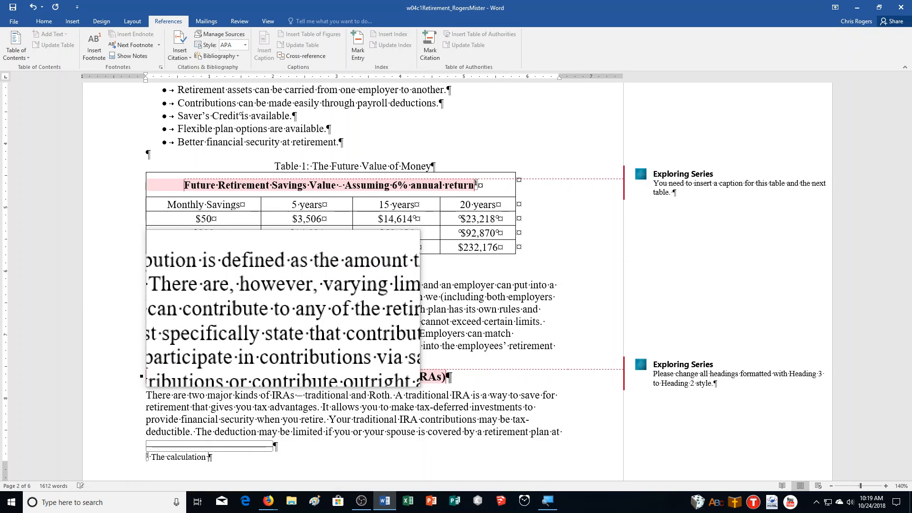
type(" idd")
key("BackSpace")
key("BackSpace")
key("BackSpace")
type("did not take into consideratio")
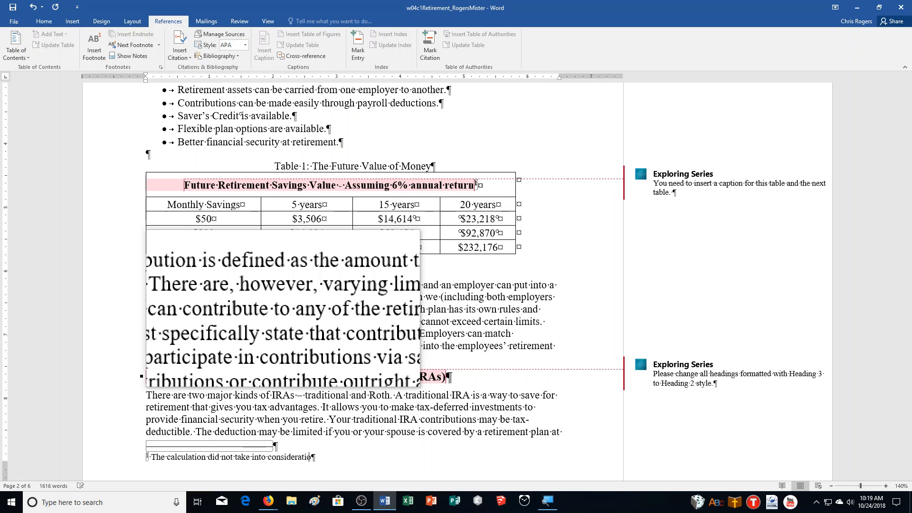
type("n the cost of l")
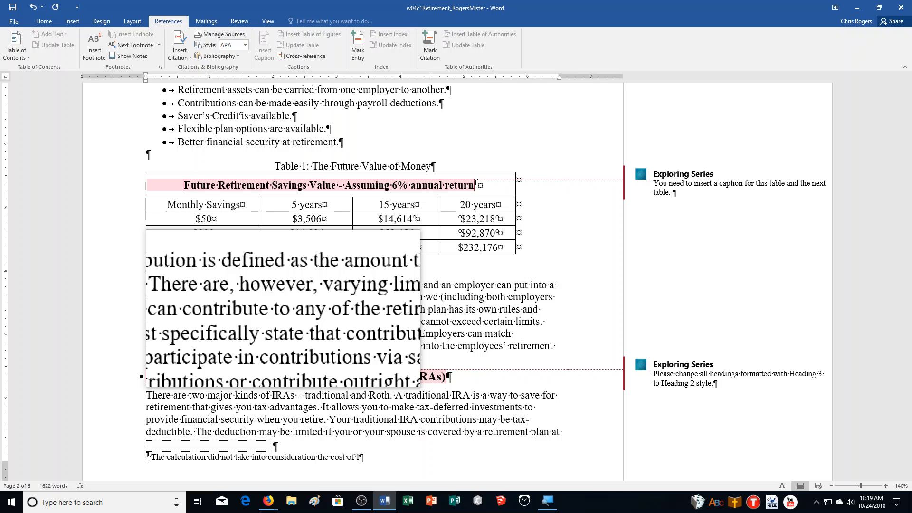
type("iving adjustment (COLA")
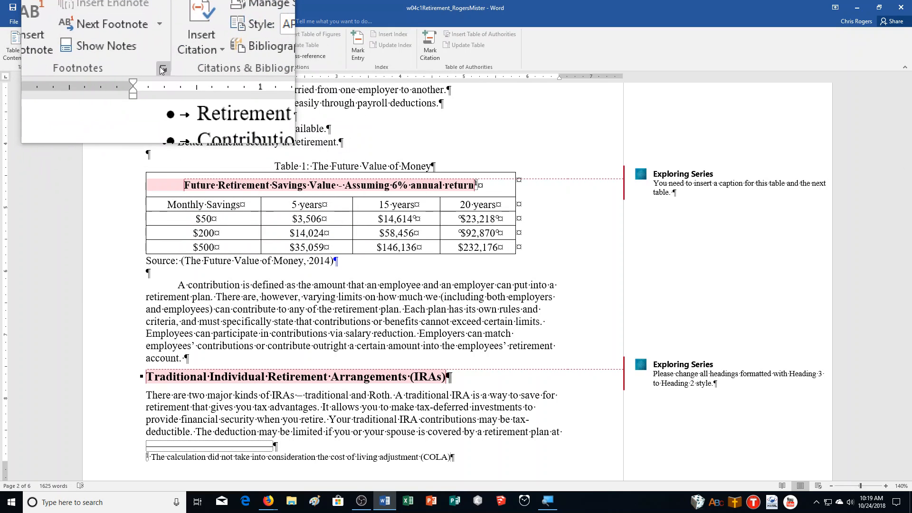
- Change the footnote number format to a, b, c for the whole document
left_click(162, 68)
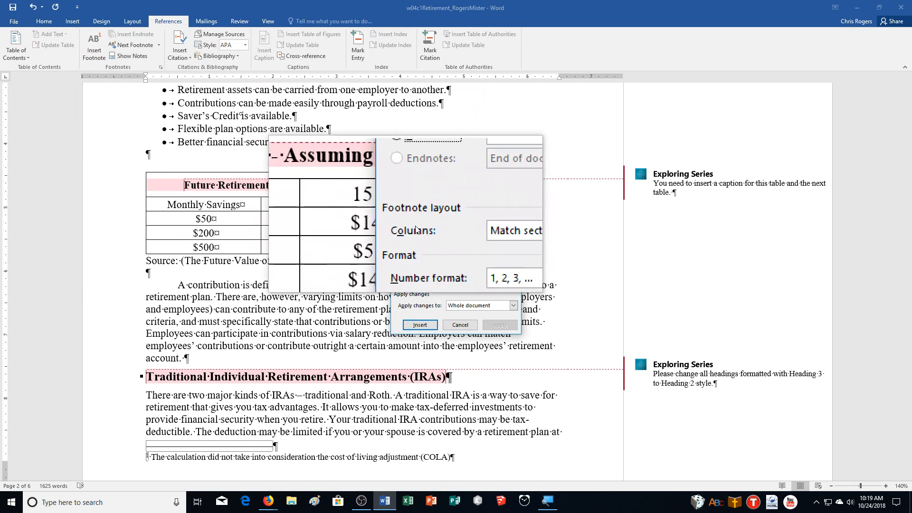
left_click(458, 253)
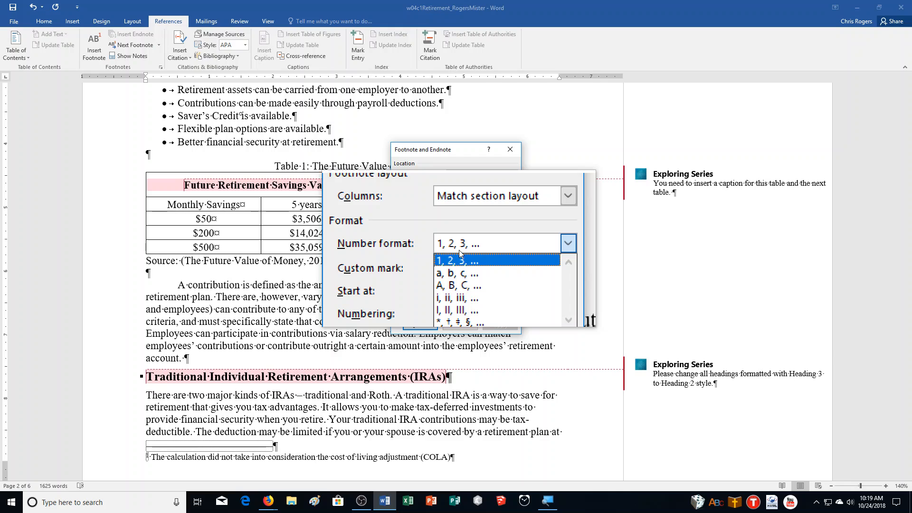
left_click(459, 265)
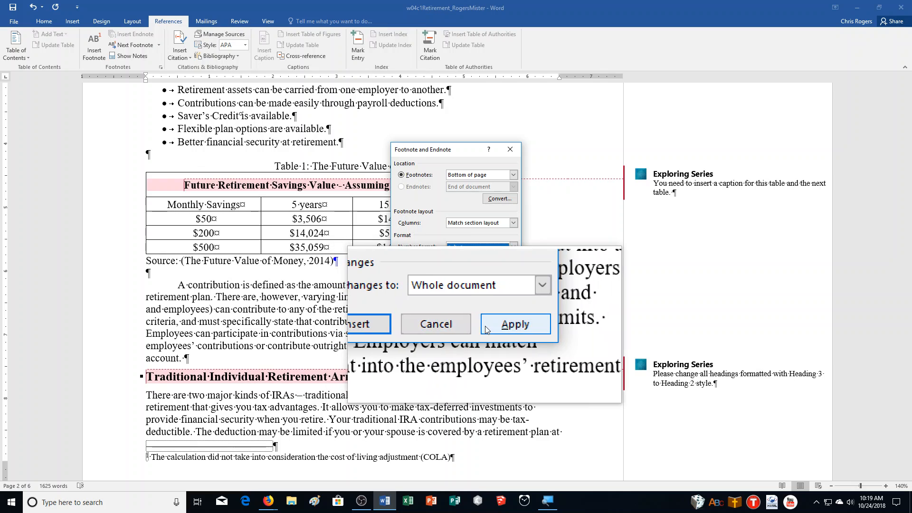
left_click(494, 325)
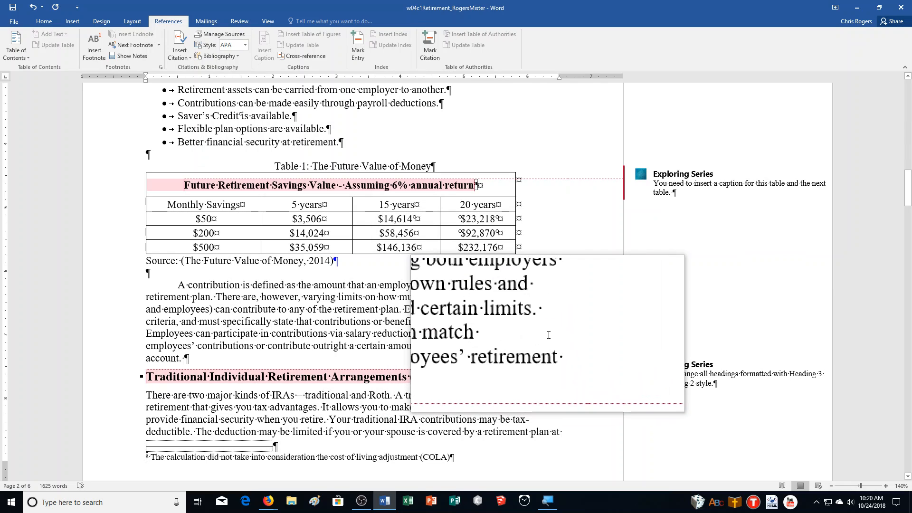
- Add a blank page at the end of the document, after the Conclusion paragraph
key("ctrl+End")
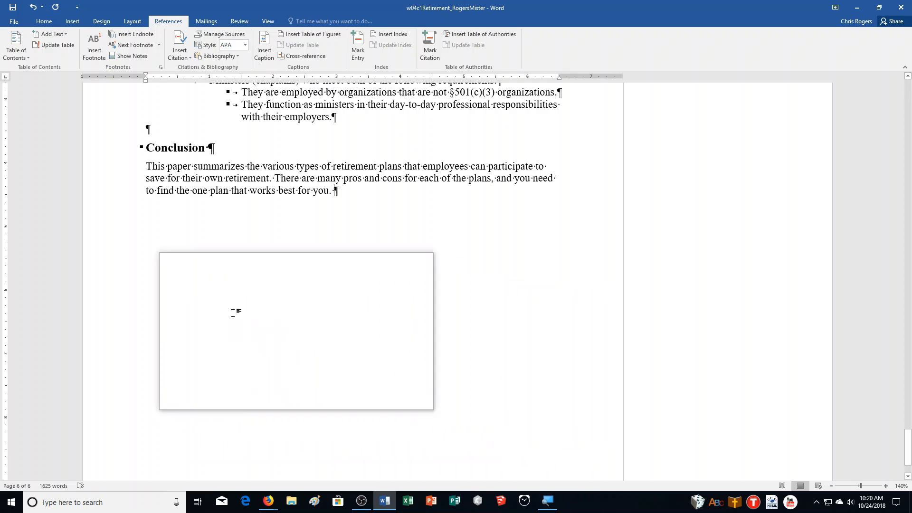
left_click(72, 21)
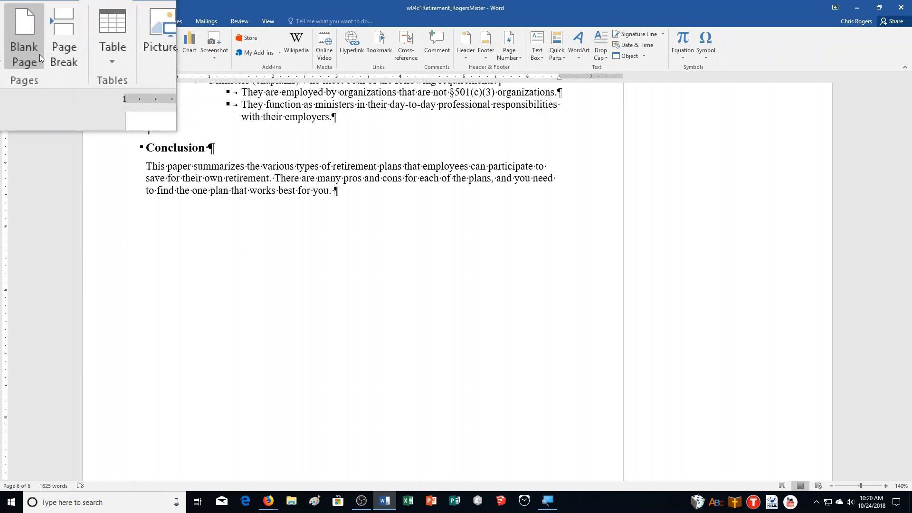
left_click(39, 54)
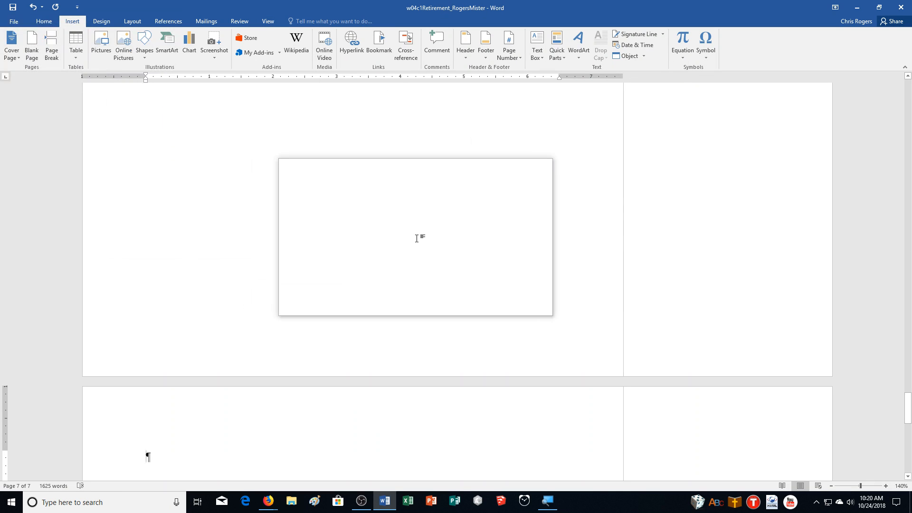
- Insert the built-in Bibliography in APA style on the new last page
left_click(175, 18)
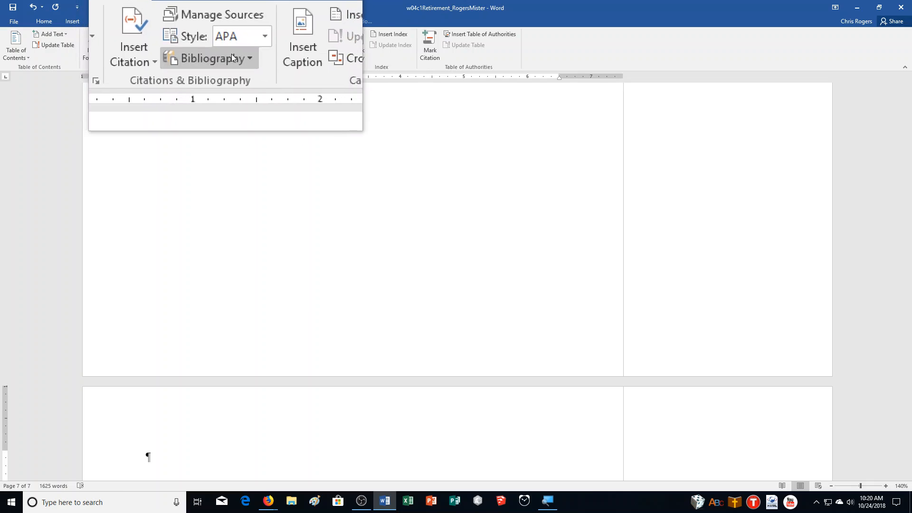
left_click(235, 55)
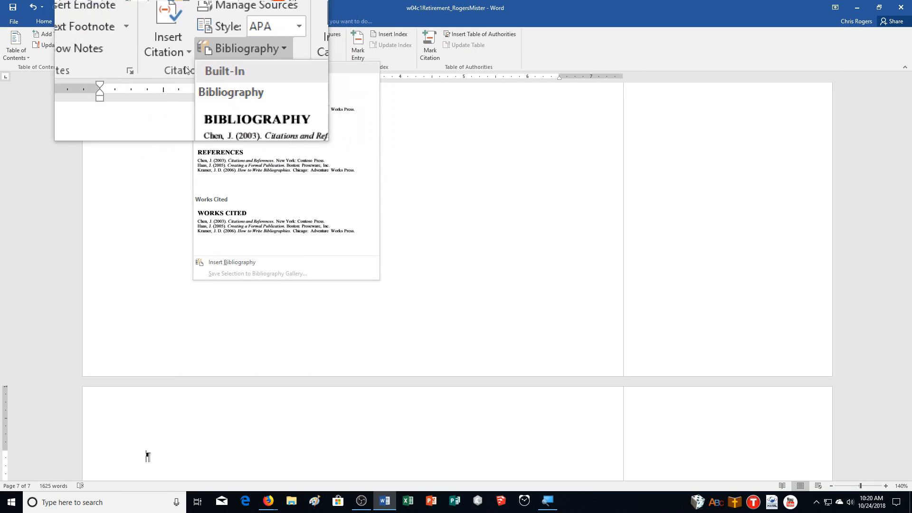
left_click(184, 67)
left_click(238, 57)
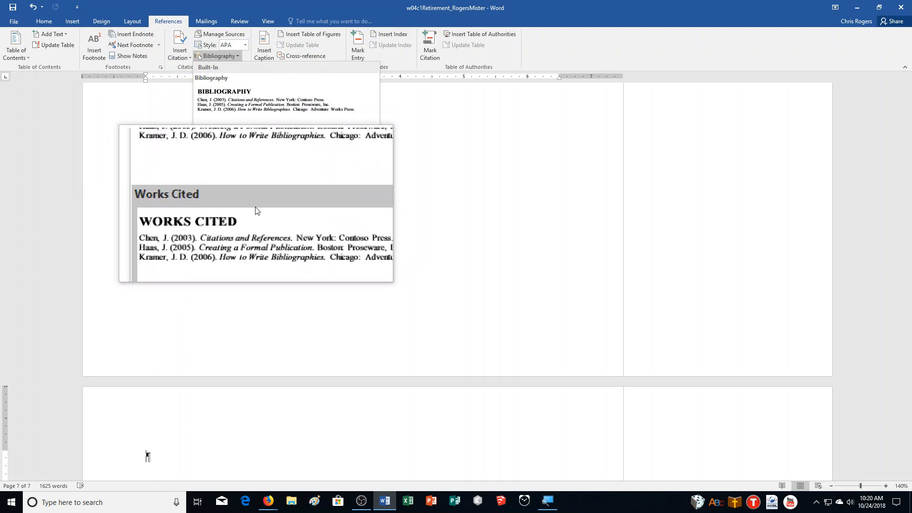
left_click(244, 110)
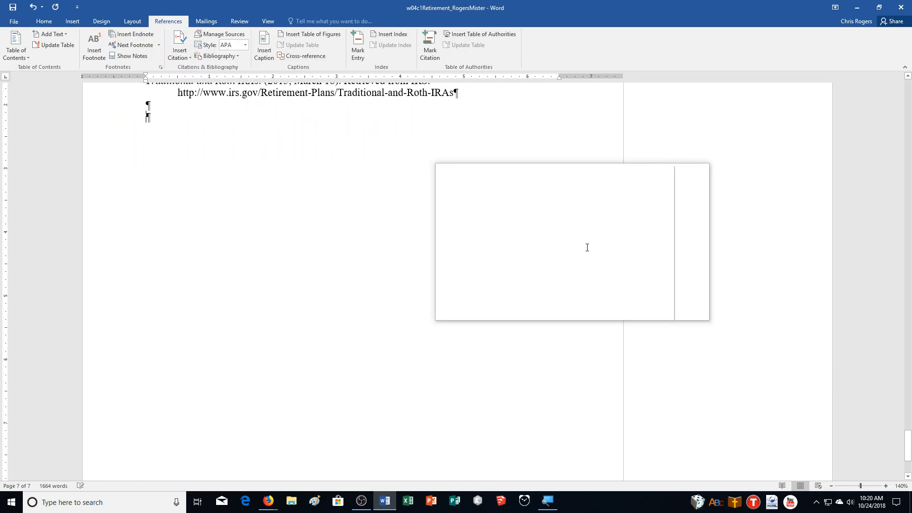
scroll(595, 263, "up", 2)
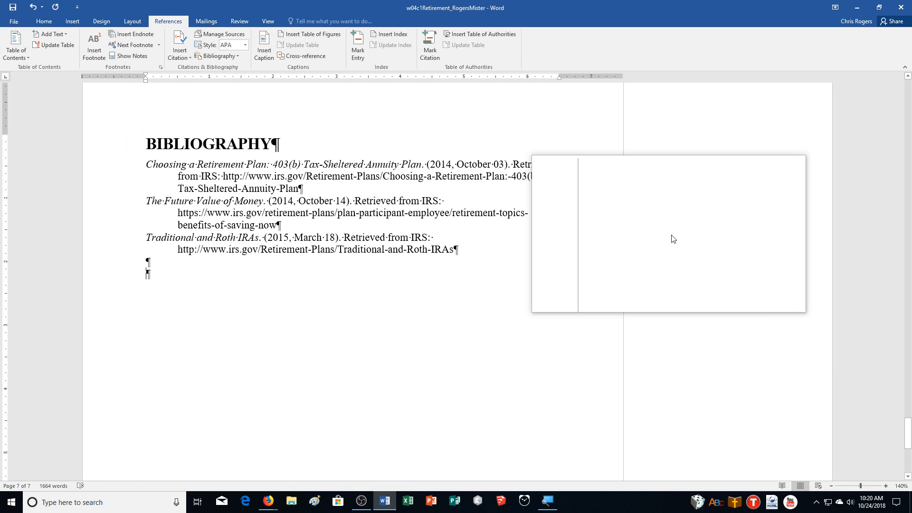
- Set the line spacing of all the bibliography entries to 2.0 and check their paragraph spacing
left_click(312, 163)
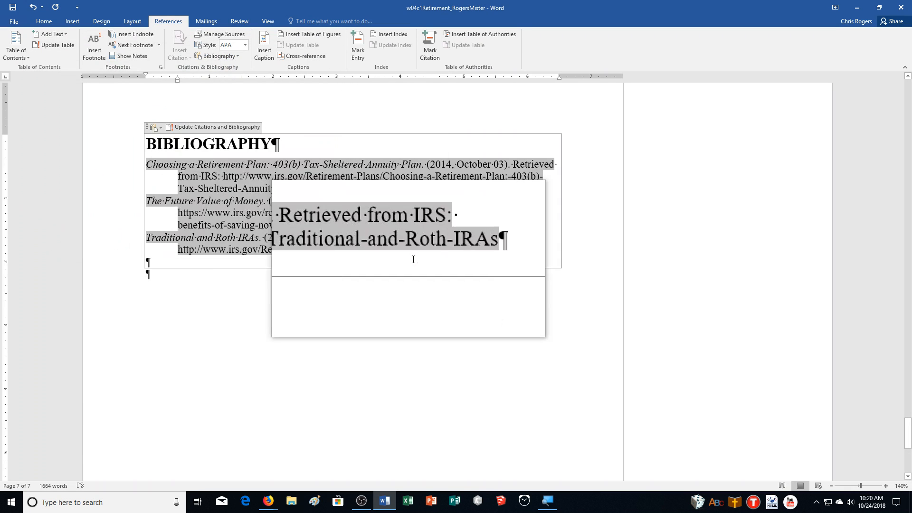
left_click_drag(311, 233, 144, 164)
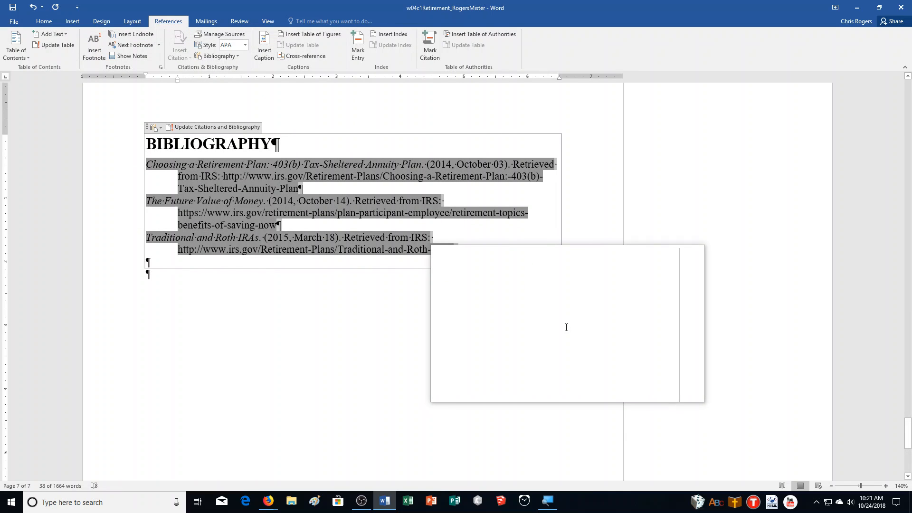
left_click(43, 20)
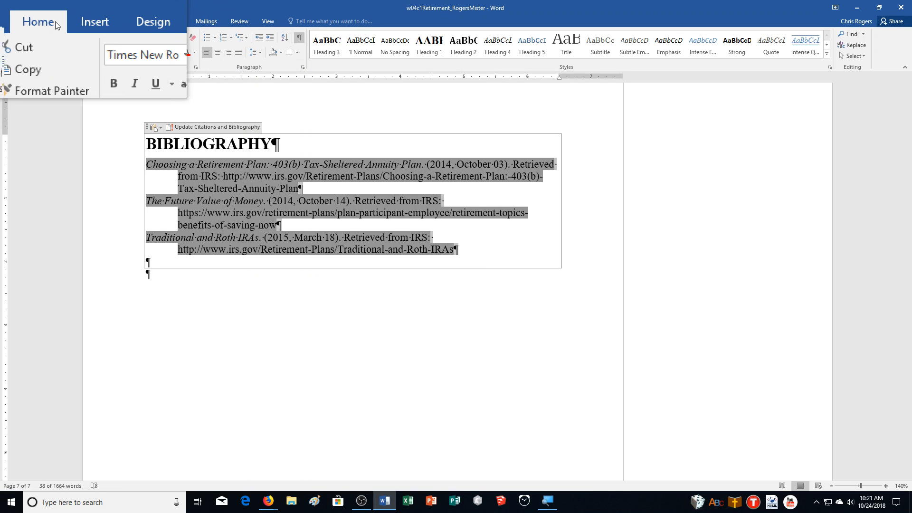
left_click(260, 56)
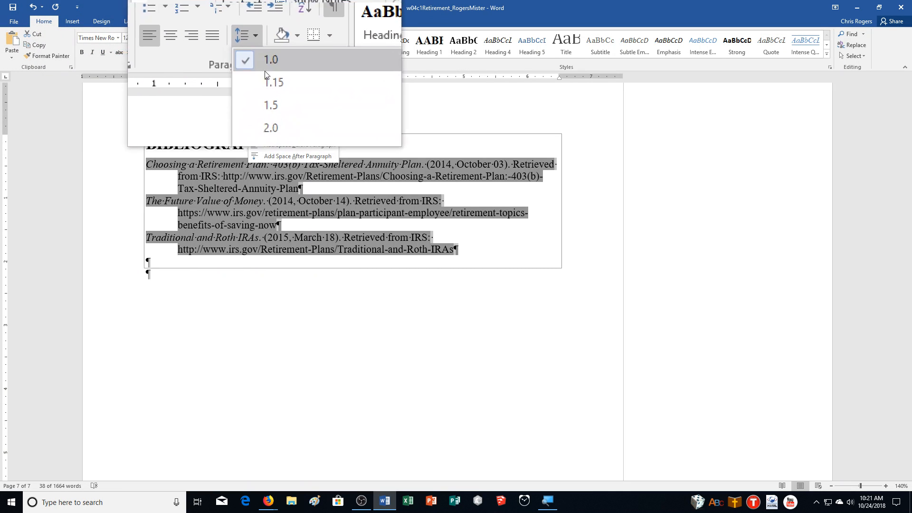
left_click(272, 99)
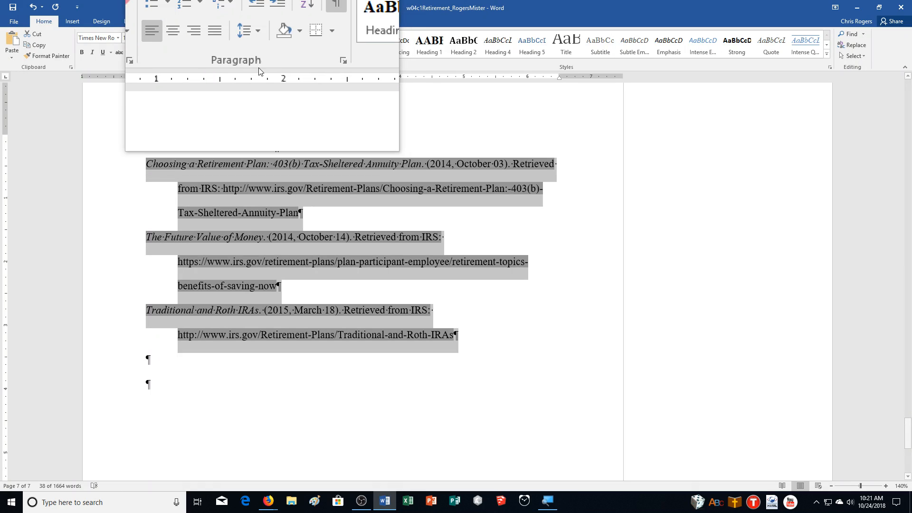
left_click(254, 53)
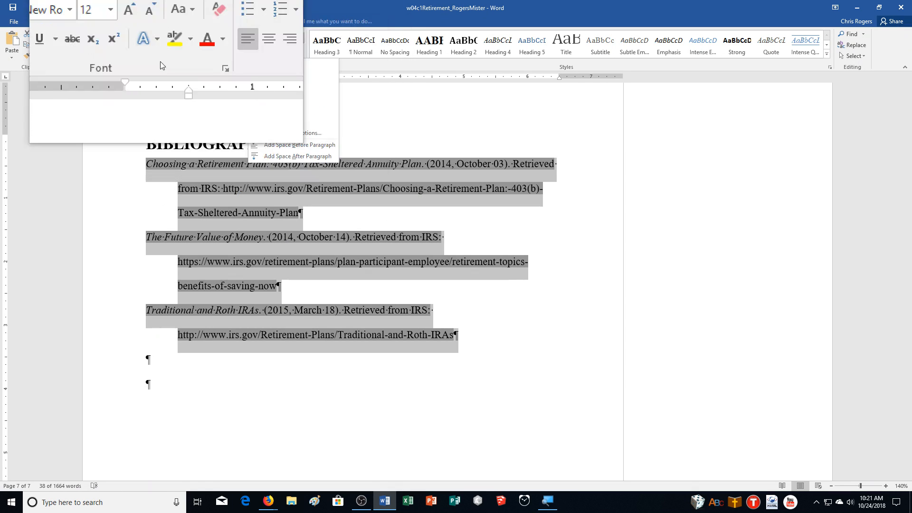
left_click(137, 19)
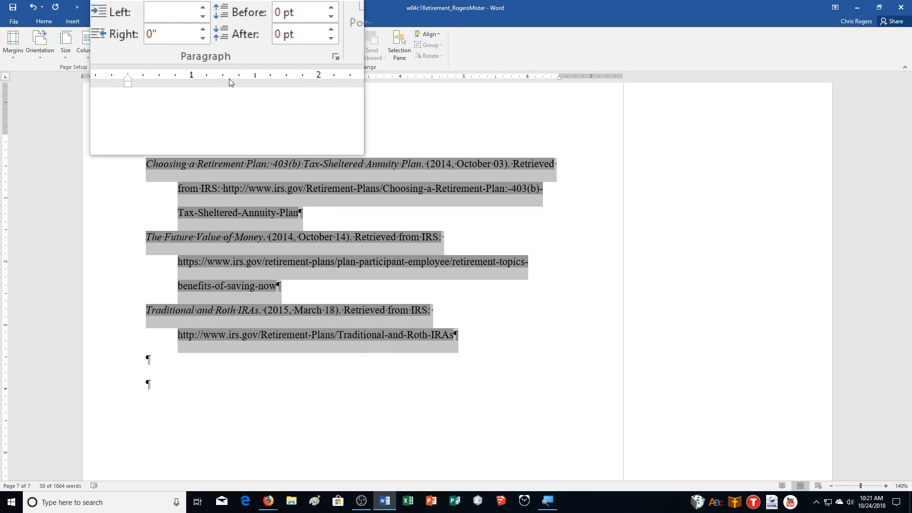
left_click(47, 25)
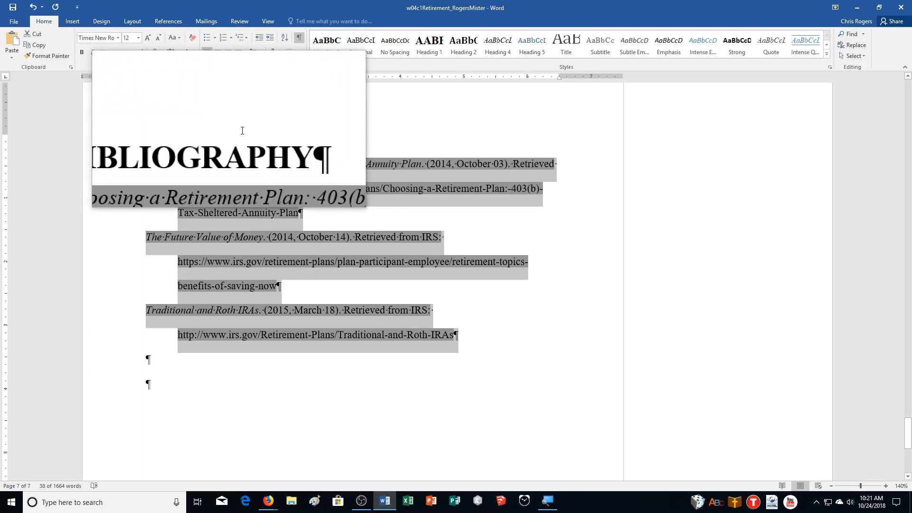
- Center the BIBLIOGRAPHY heading and reduce its font size to 12 pt
left_click(276, 143)
left_click_drag(281, 144, 133, 146)
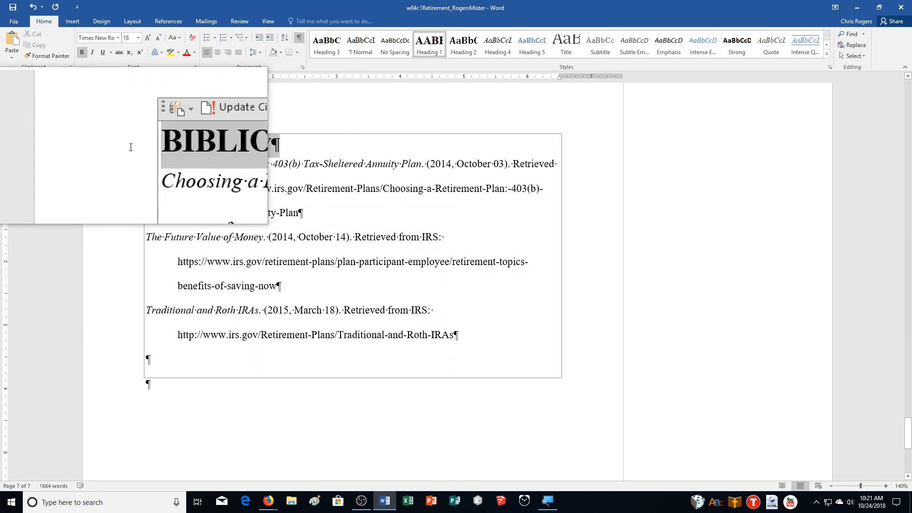
left_click(215, 54)
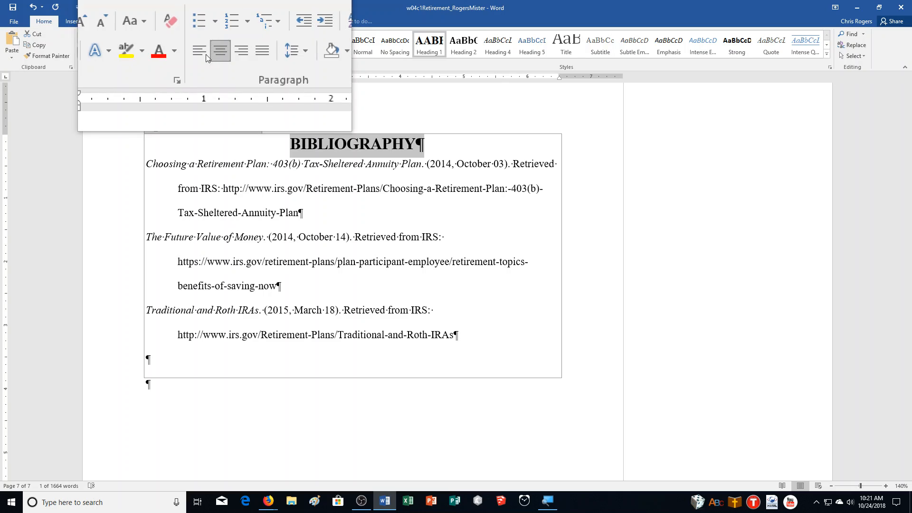
left_click(158, 38)
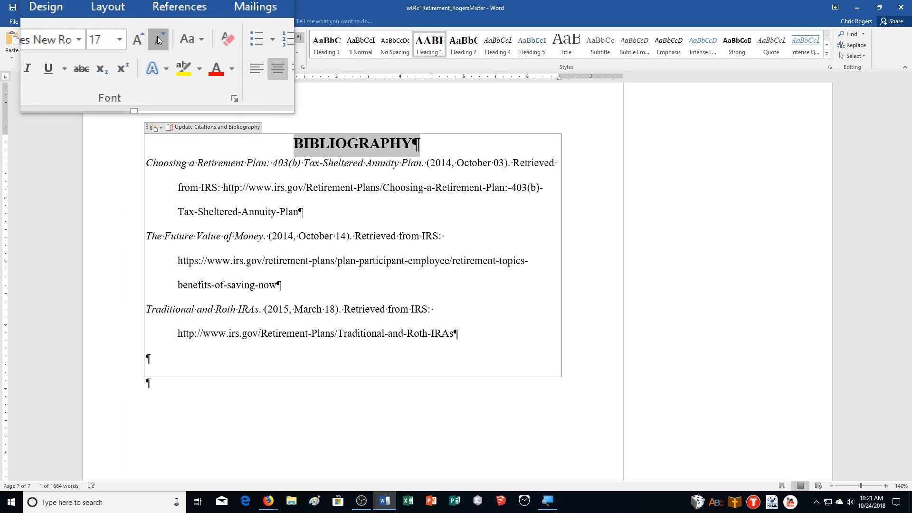
left_click(157, 38)
left_click(157, 38)
left_click(158, 38)
left_click(158, 38)
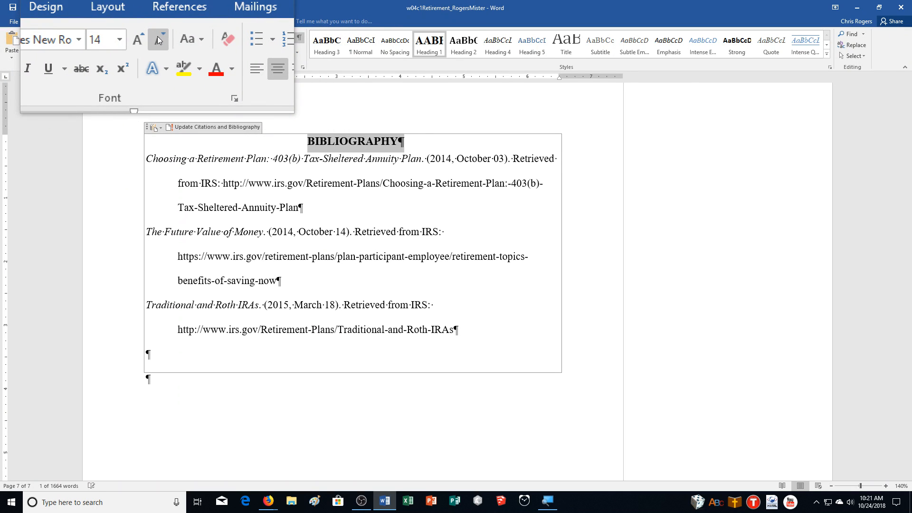
left_click(158, 38)
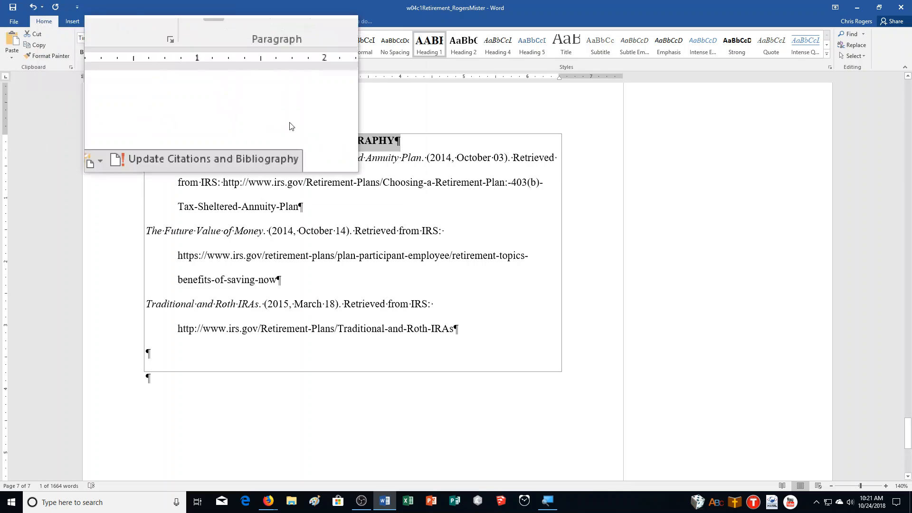
- Check the font, size and alignment of the BIBLIOGRAPHY heading
left_click(341, 142)
left_click_drag(394, 142, 313, 142)
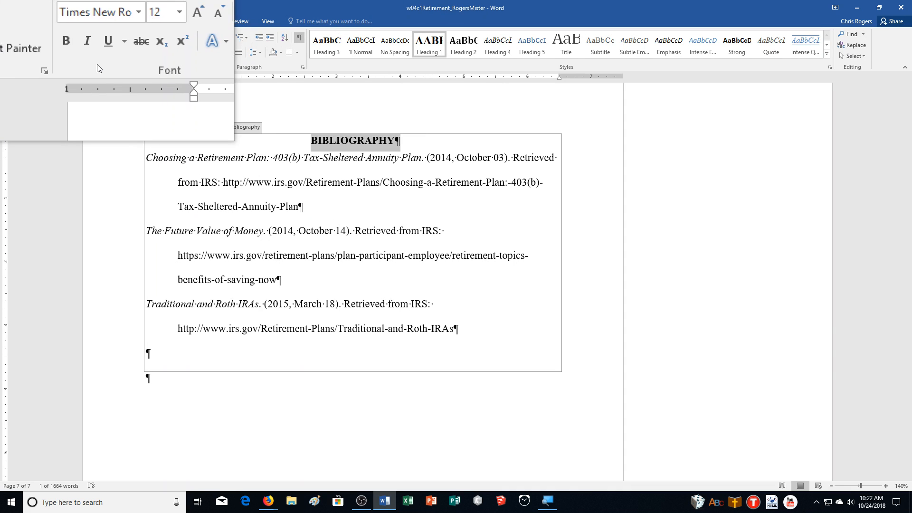
left_click(475, 331)
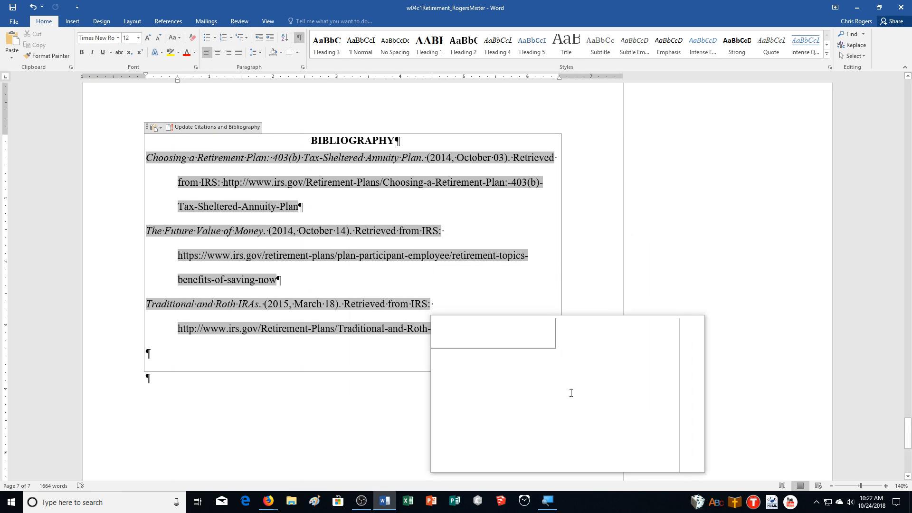
- Remove the current cover page from the beginning of the document
left_click_drag(908, 439, 911, 78)
scroll(754, 361, "down", 5)
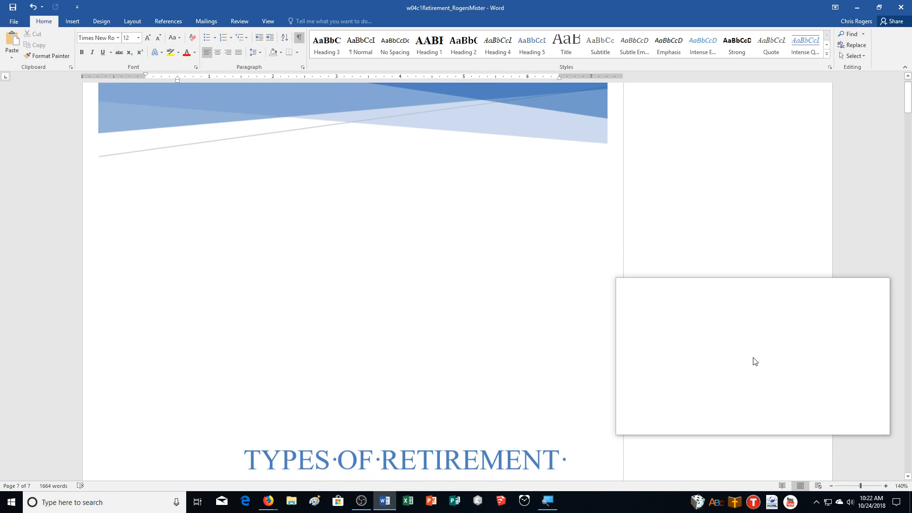
scroll(754, 361, "down", 2)
left_click(458, 267)
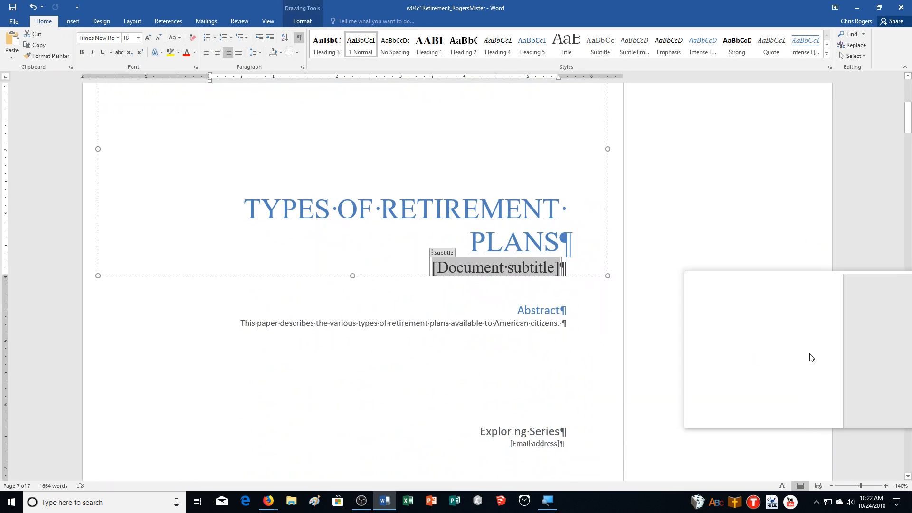
left_click(405, 380)
scroll(490, 304, "down", 2)
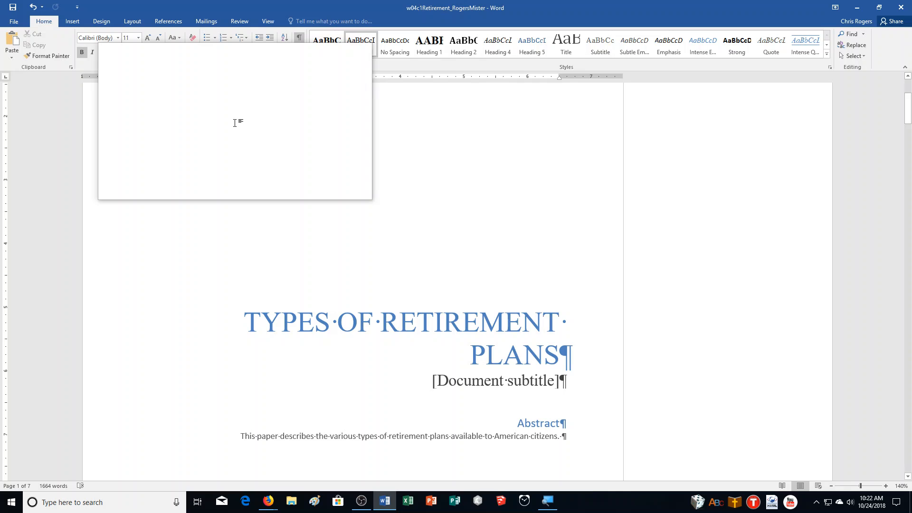
left_click(168, 21)
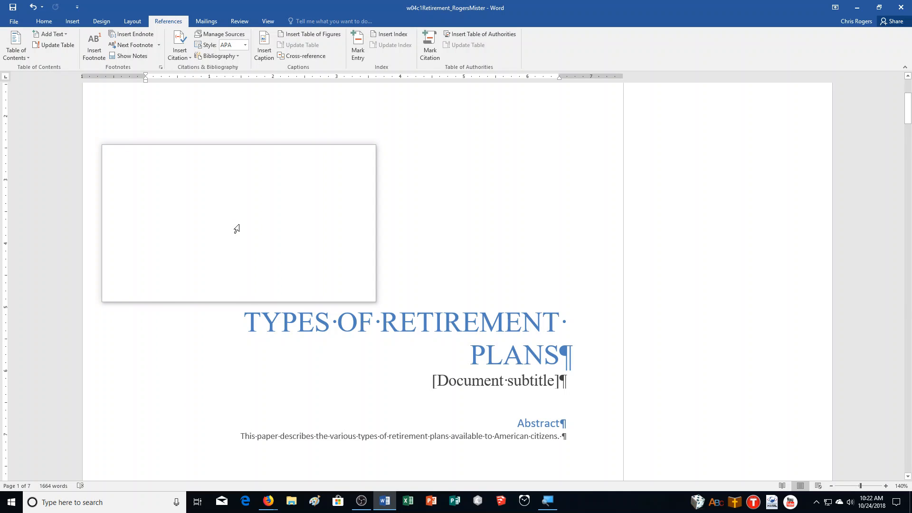
left_click(73, 21)
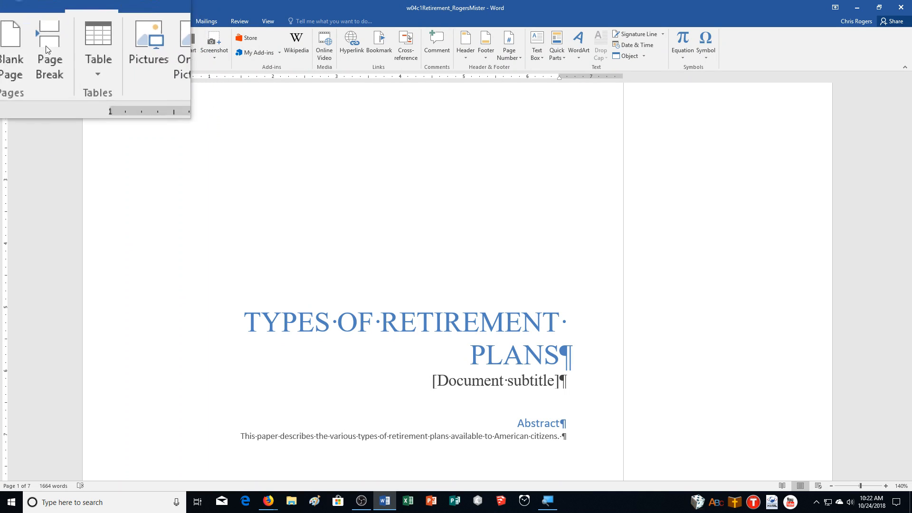
left_click(9, 52)
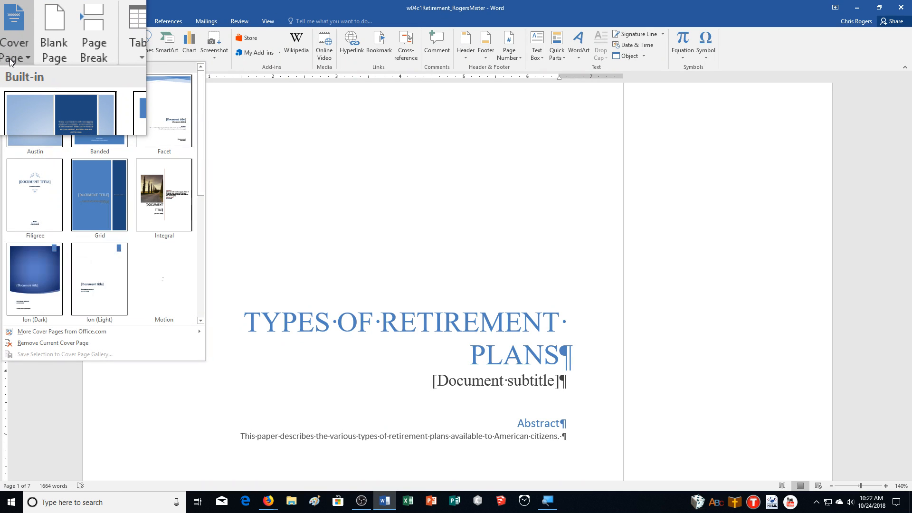
left_click(56, 347)
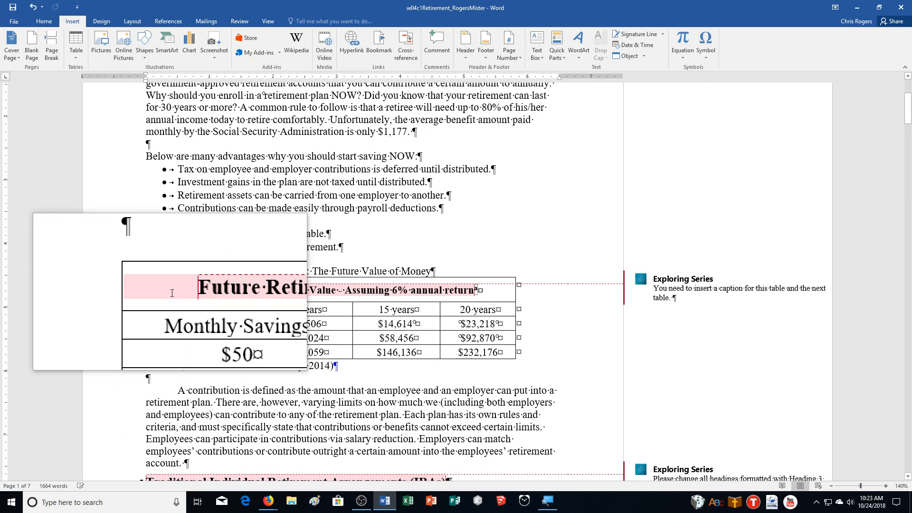
- Insert the built-in Integral cover page
left_click(10, 60)
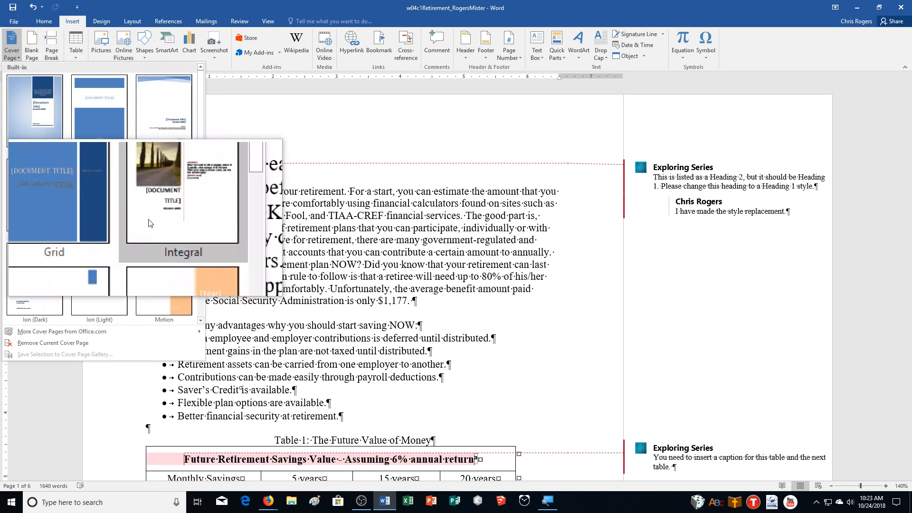
left_click(176, 205)
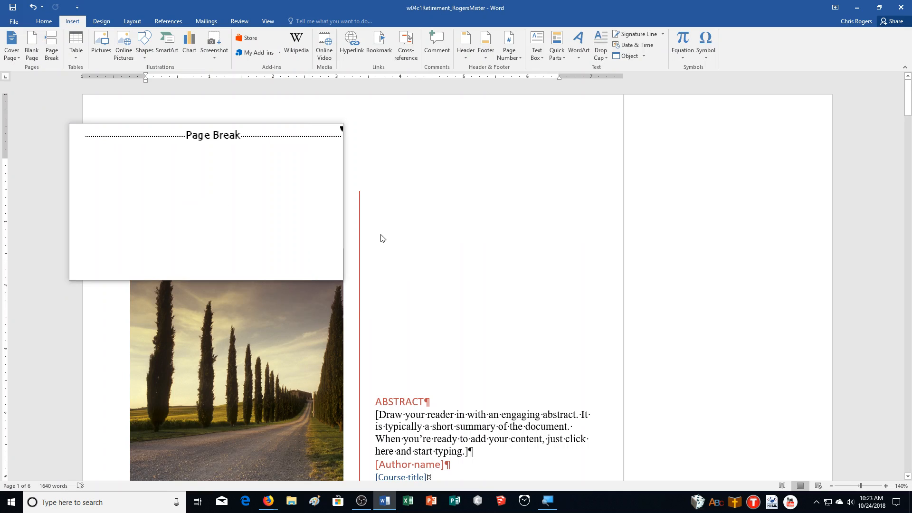
left_click(12, 46)
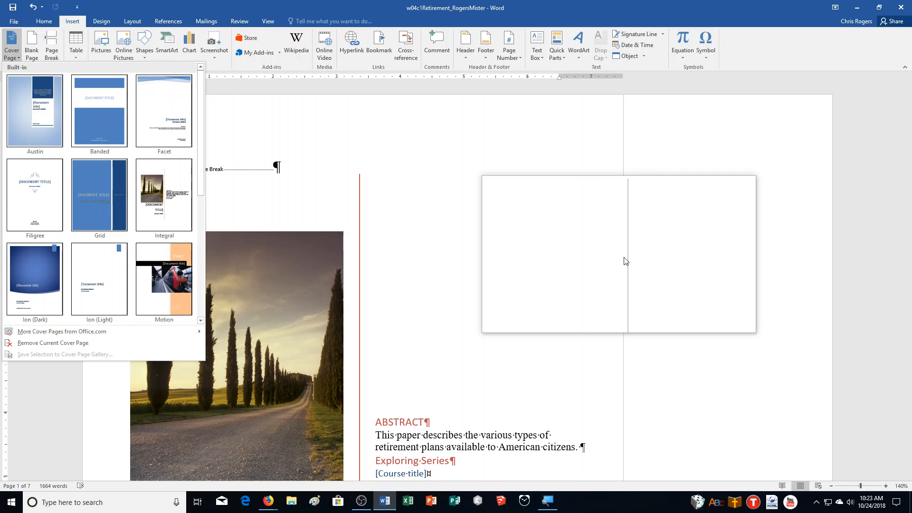
left_click(589, 286)
- Clear the document subtitle and course title placeholders on the new cover page
scroll(615, 350, "down", 5)
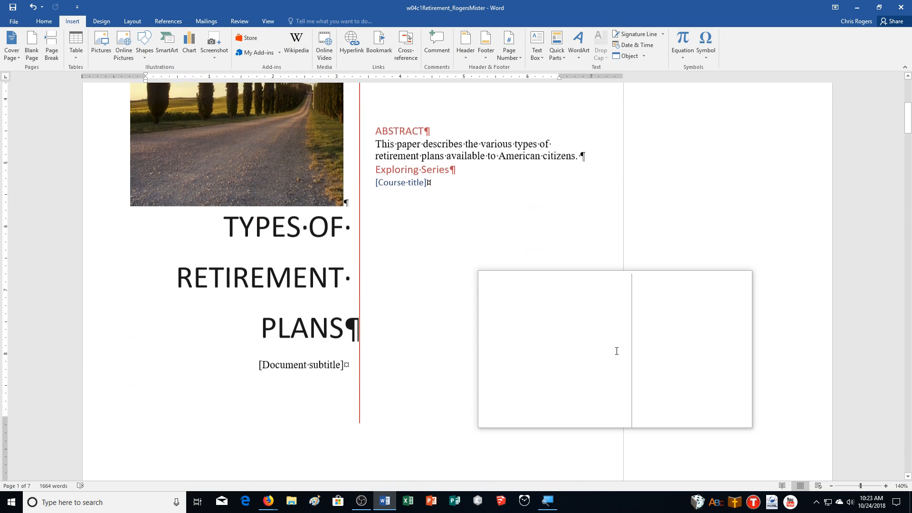
left_click(342, 342)
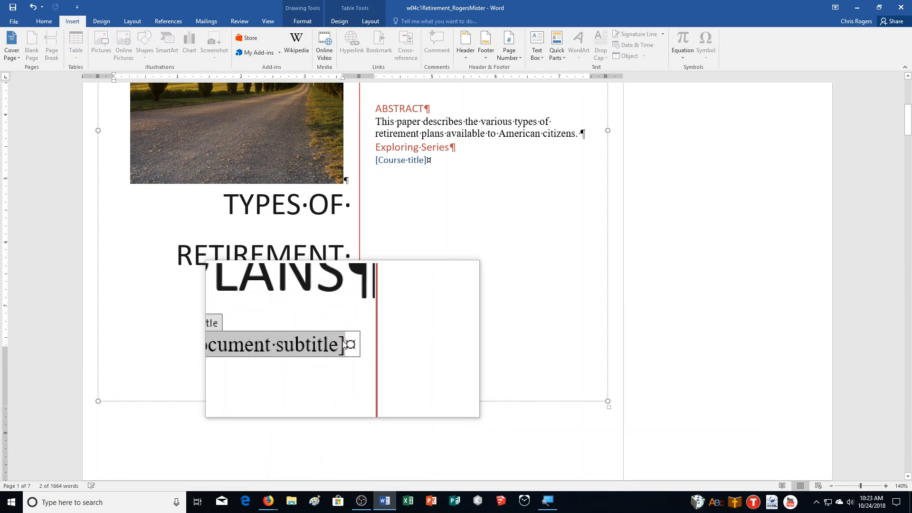
key("Delete")
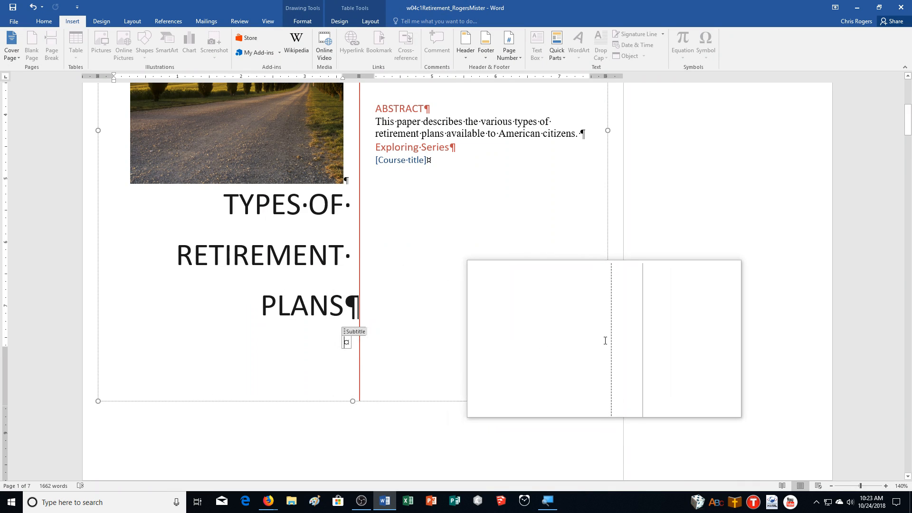
scroll(552, 365, "up", 4)
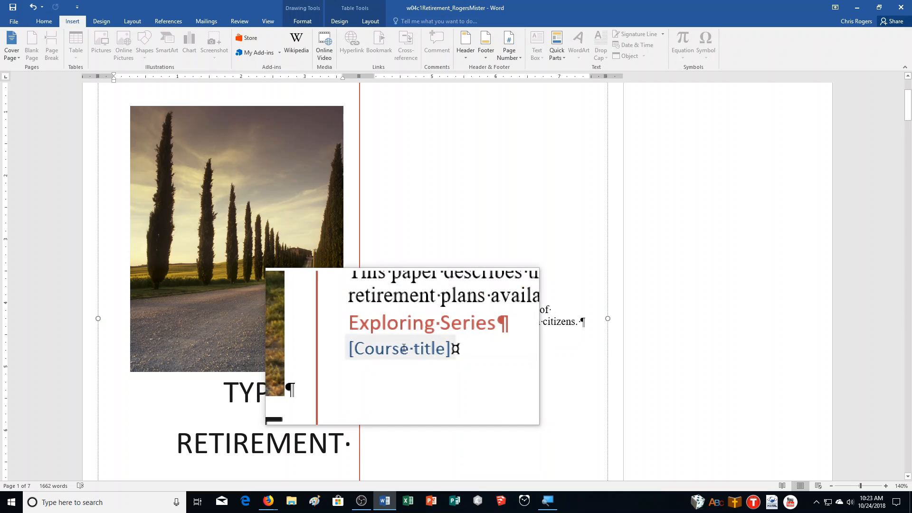
left_click(402, 348)
key("Delete")
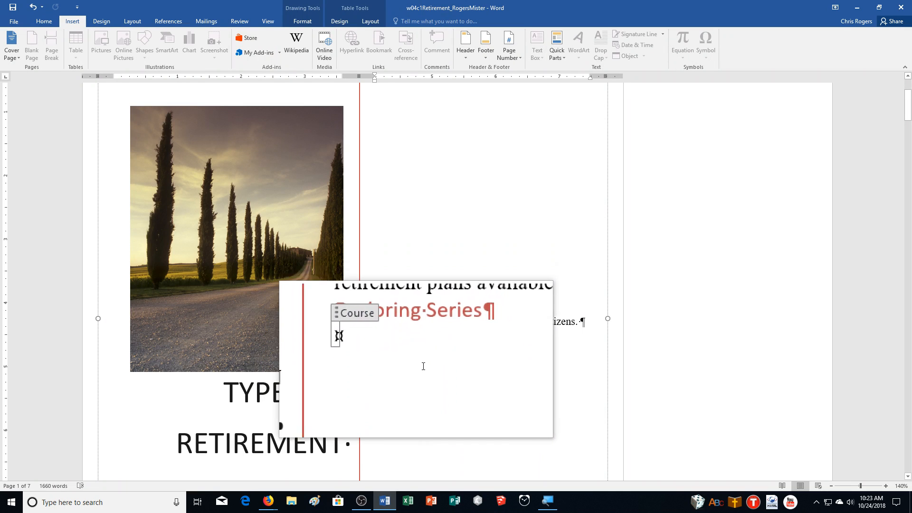
key("super+Escape")
- Insert a page break before the Introduction heading, leaving an empty page after the cover page
scroll(746, 360, "down", 2)
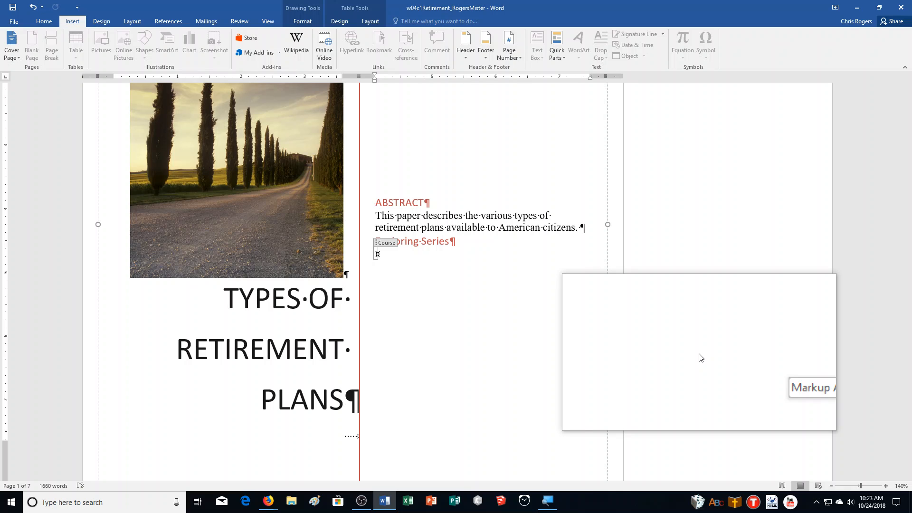
scroll(699, 357, "down", 7)
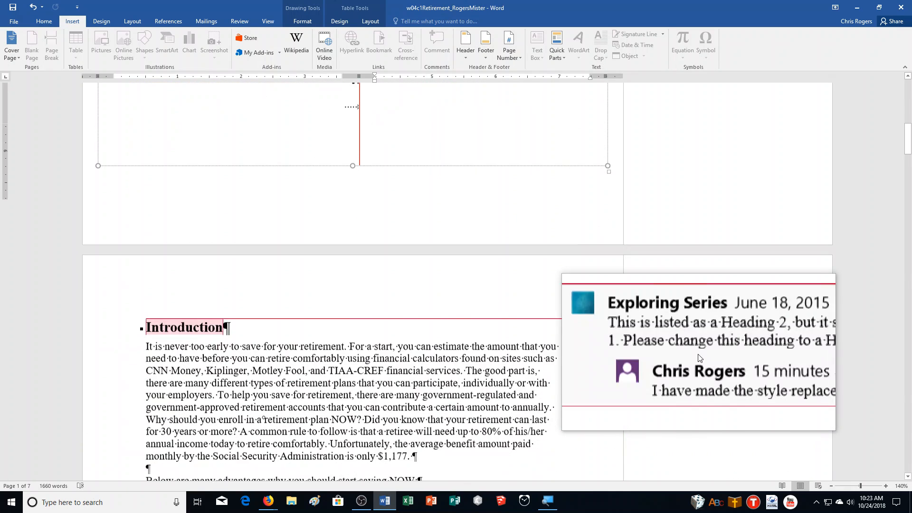
scroll(699, 357, "down", 1)
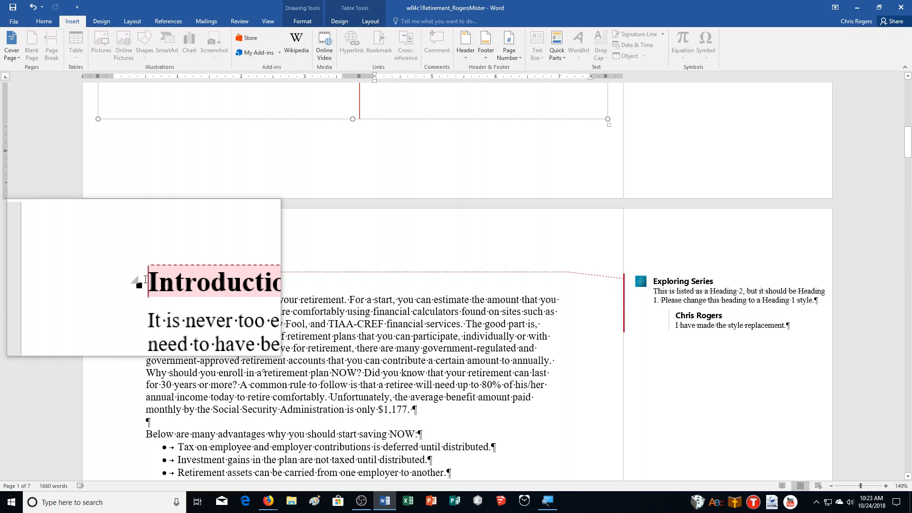
left_click(145, 279)
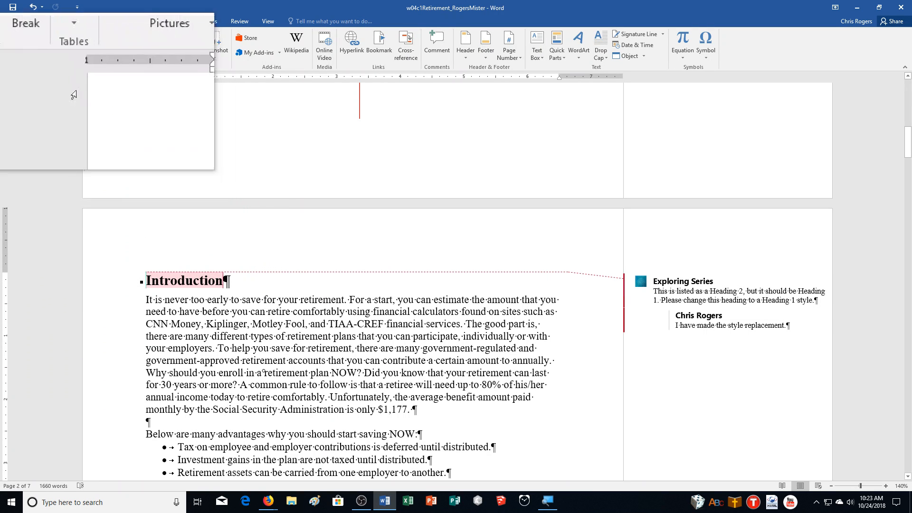
left_click(59, 56)
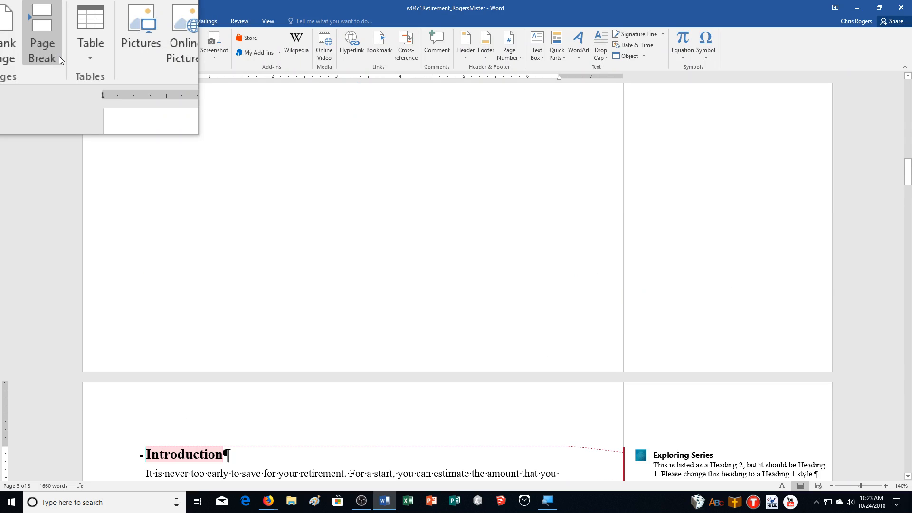
scroll(315, 326, "up", 3)
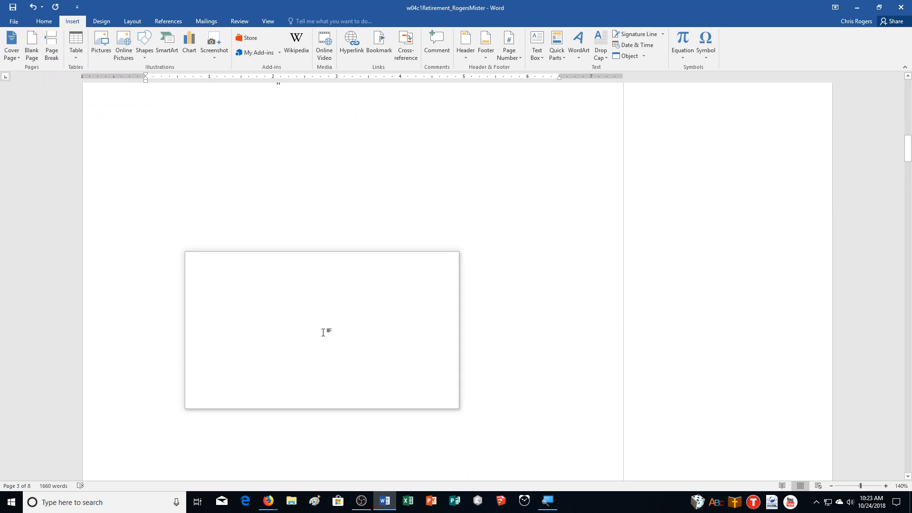
scroll(323, 332, "up", 2)
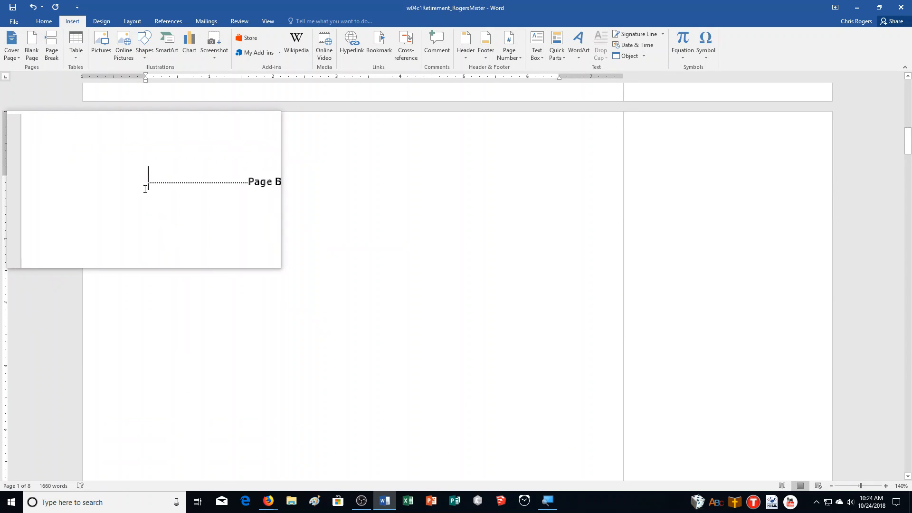
scroll(535, 333, "down", 4)
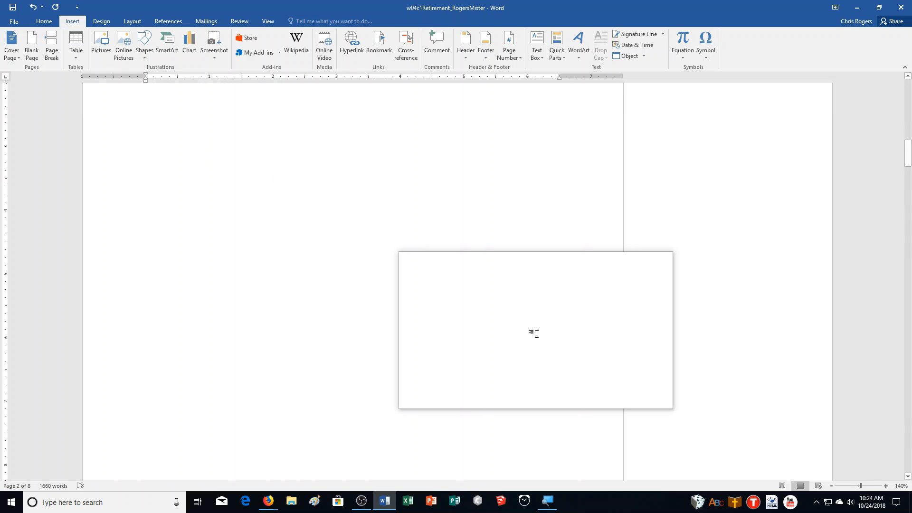
scroll(534, 333, "down", 4)
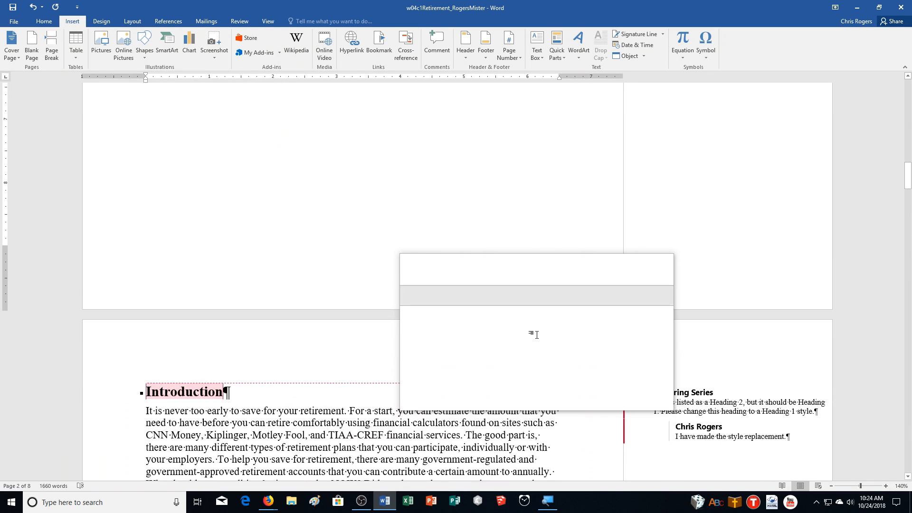
- Insert the Automatic Table 1 table of contents before the page break on the empty second page
scroll(537, 335, "up", 3)
scroll(535, 332, "up", 2)
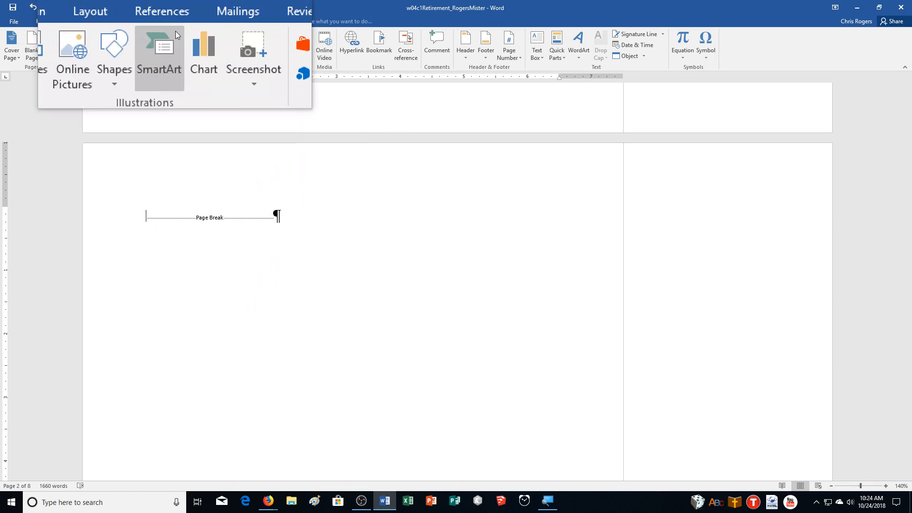
left_click(180, 21)
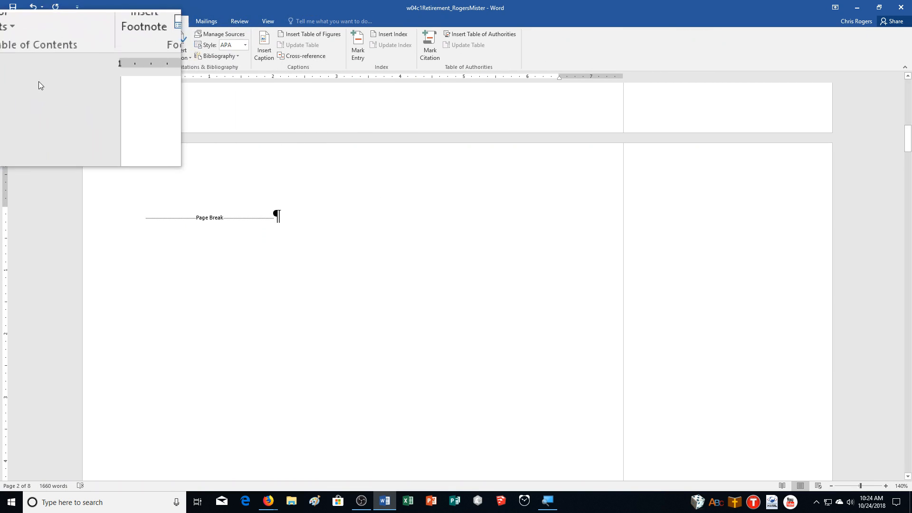
left_click(24, 58)
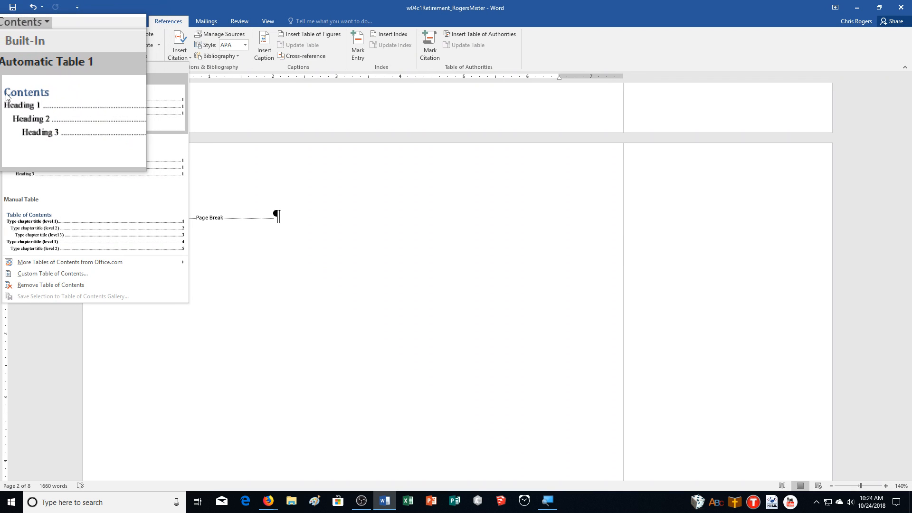
left_click(6, 97)
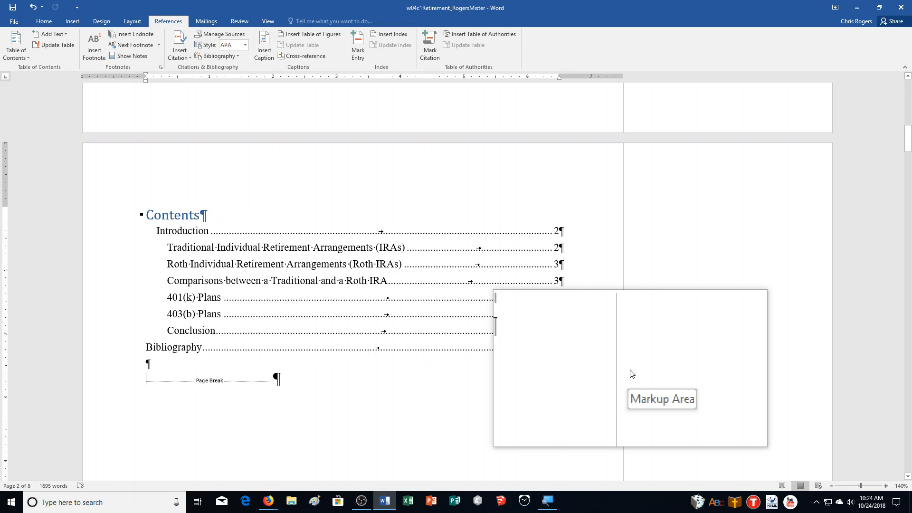
- Find "contribution" in the document and mark all its occurrences as index entries under the main entry Contribution
key("ctrl+f")
type("cib")
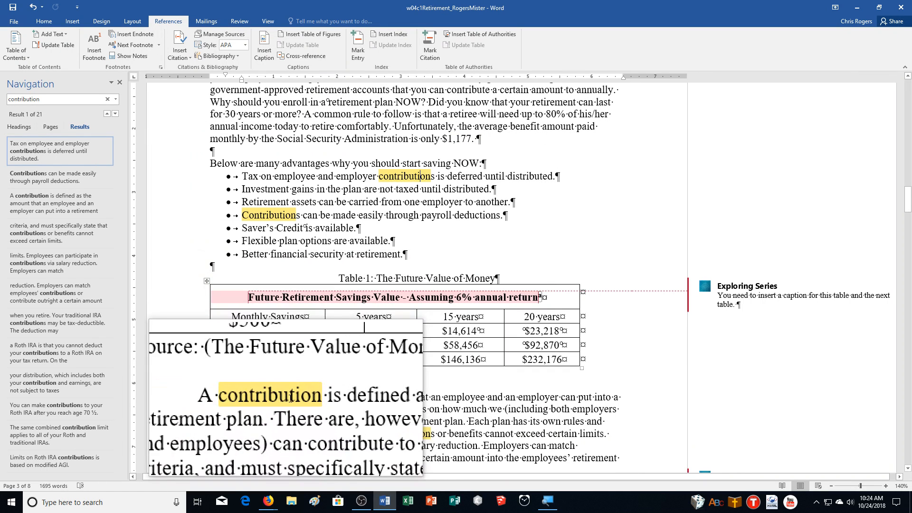
left_click_drag(302, 398, 250, 399)
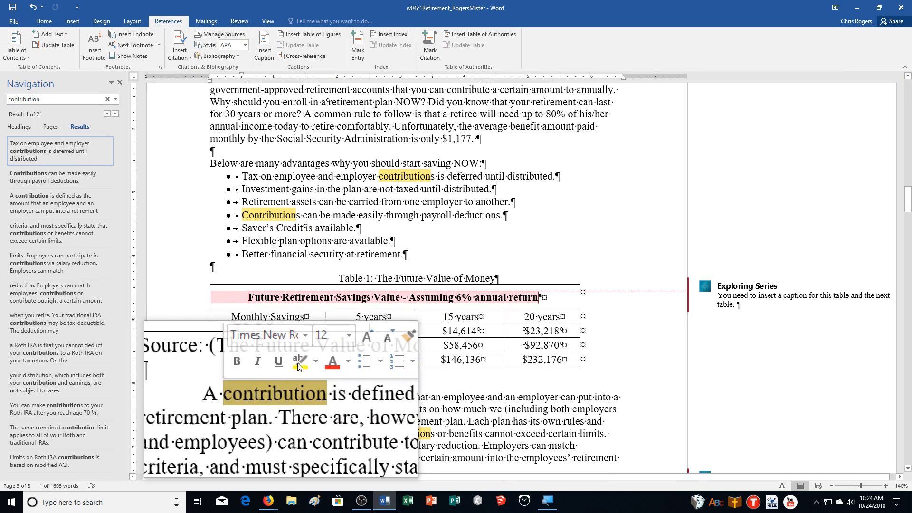
left_click(359, 53)
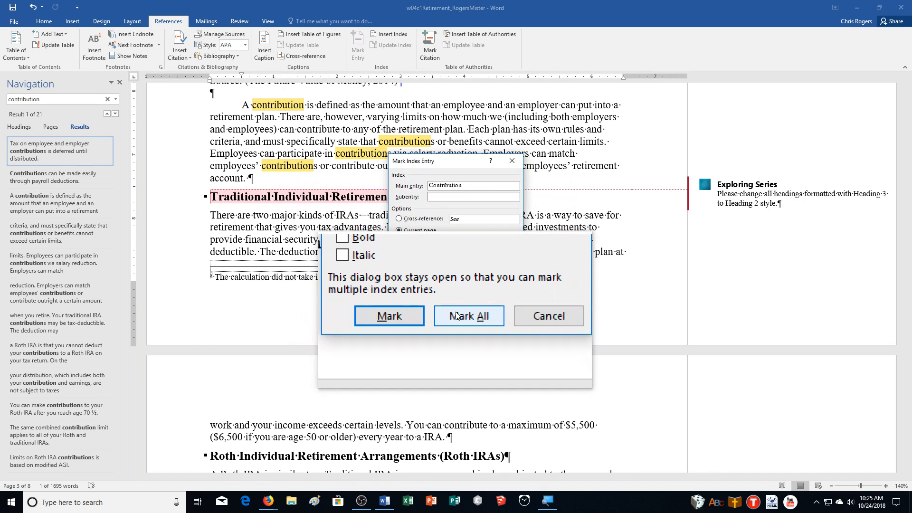
left_click(455, 311)
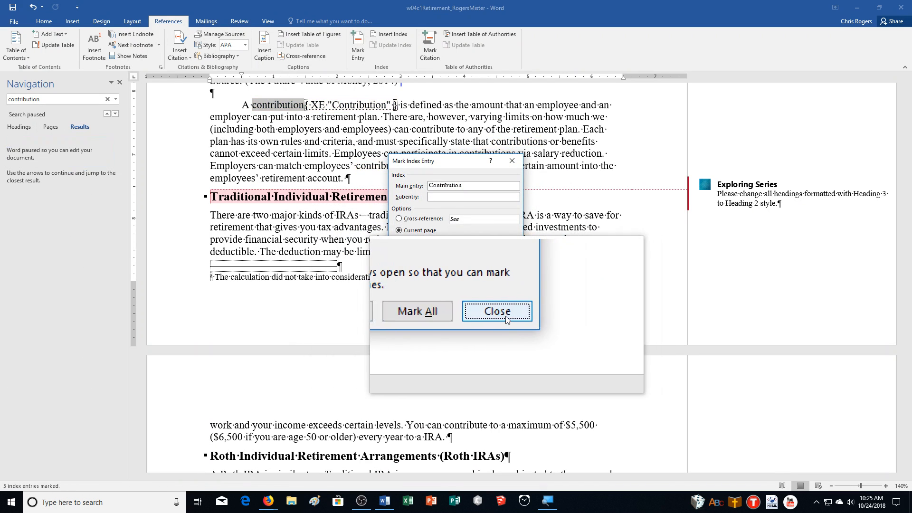
left_click(495, 311)
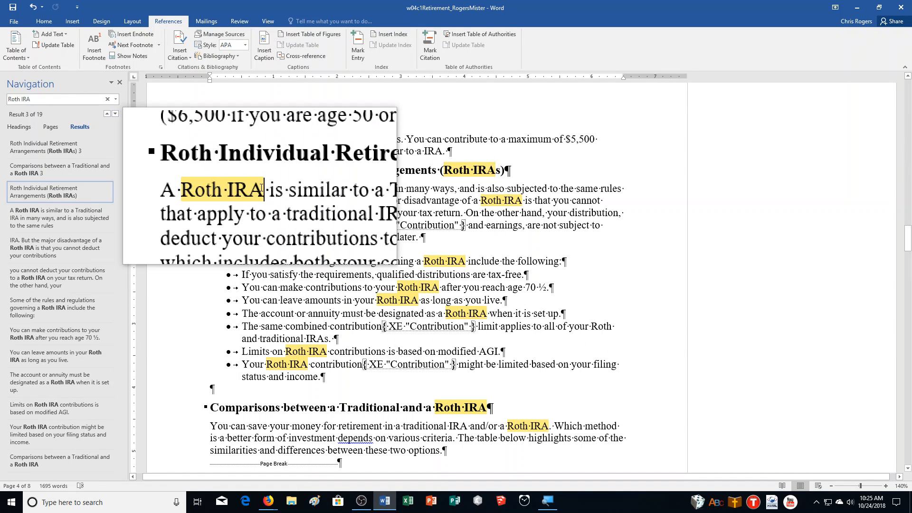
- Mark all occurrences of "Roth IRA" as index entries, starting from the one in the first sentence under the Roth IRAs heading
left_click_drag(262, 188, 228, 188)
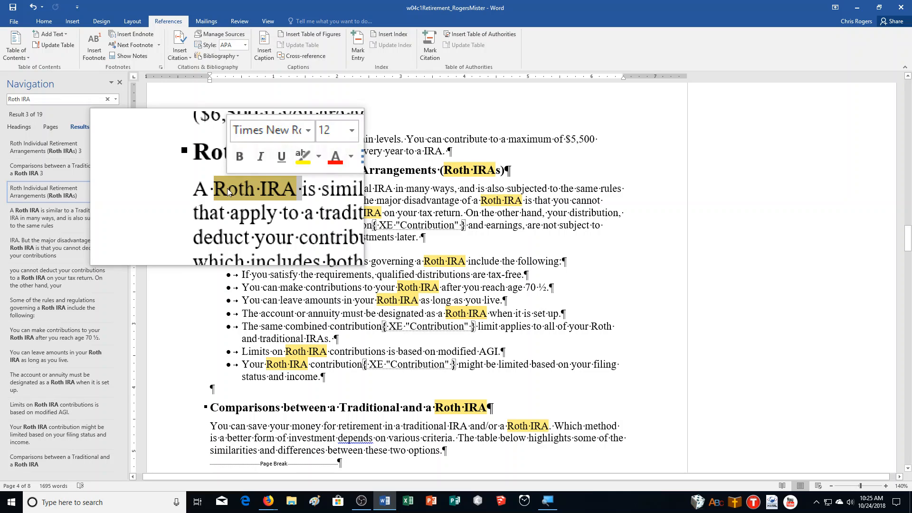
left_click(357, 45)
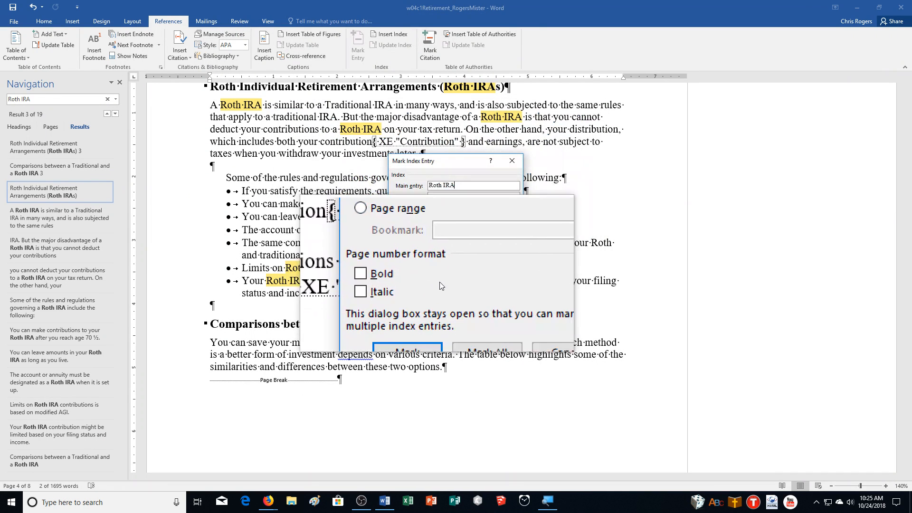
left_click(464, 314)
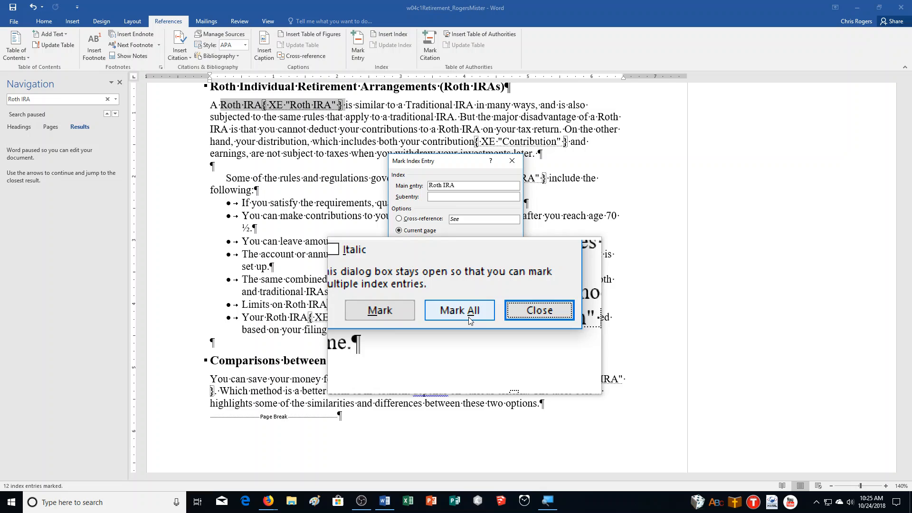
left_click(503, 315)
- Find "Traditional IRA" in the document and mark all its occurrences as index entries under the main entry Traditional IRA
left_click_drag(57, 97, 6, 98)
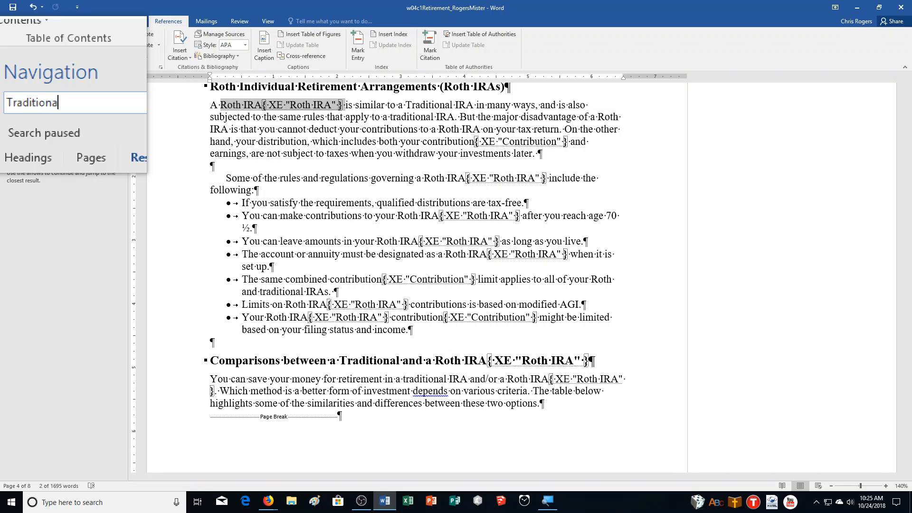
key("Return")
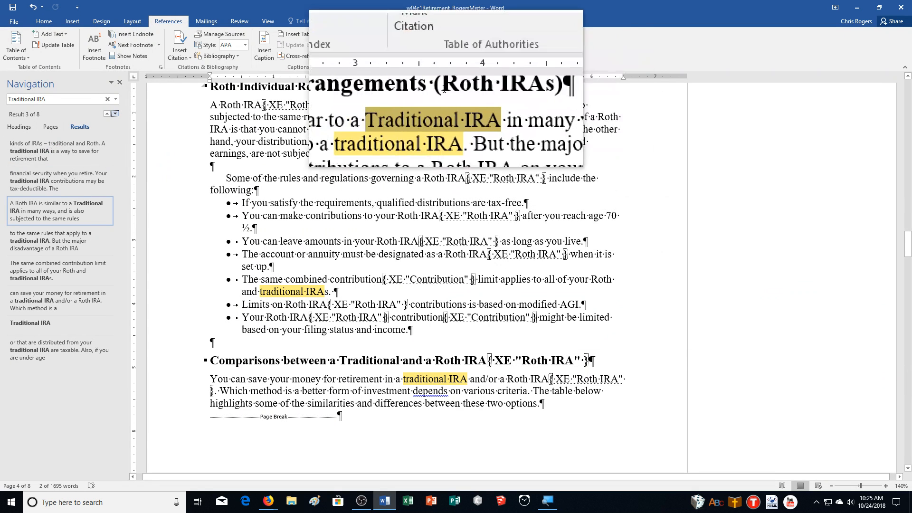
left_click(474, 105)
left_click_drag(474, 106, 418, 106)
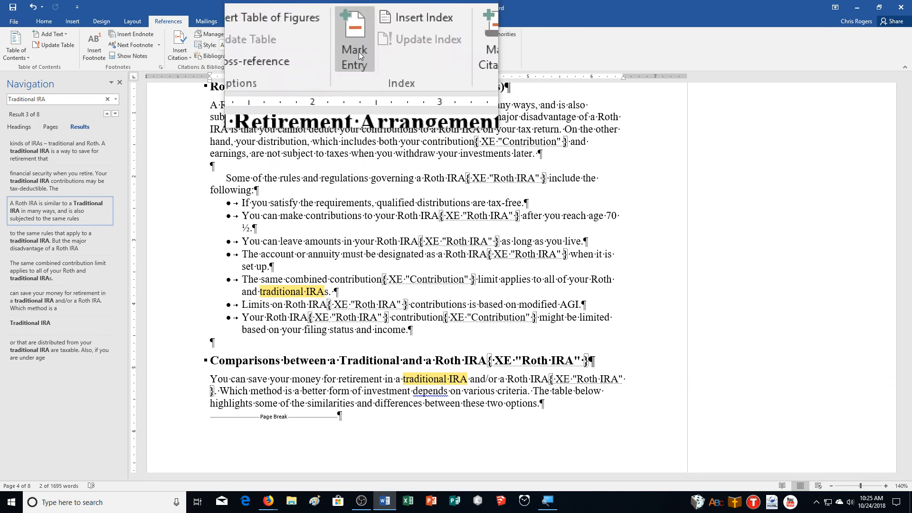
left_click(358, 52)
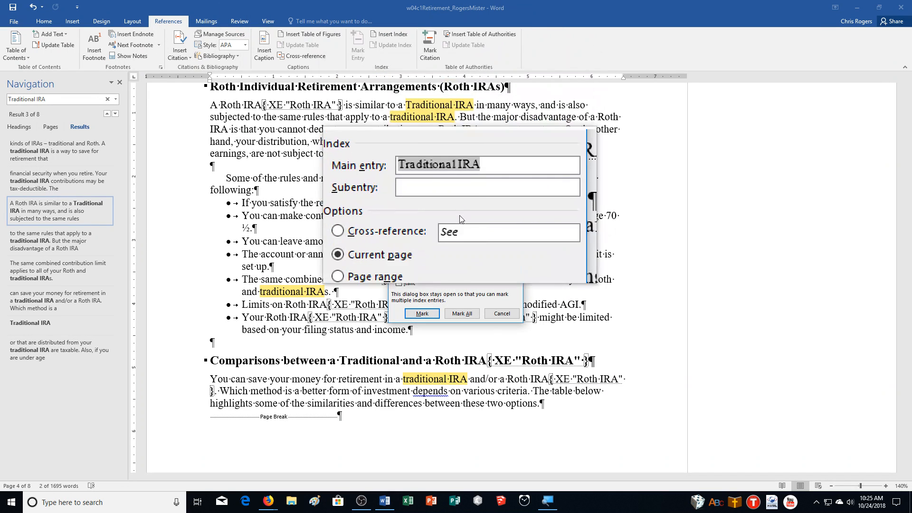
left_click(465, 319)
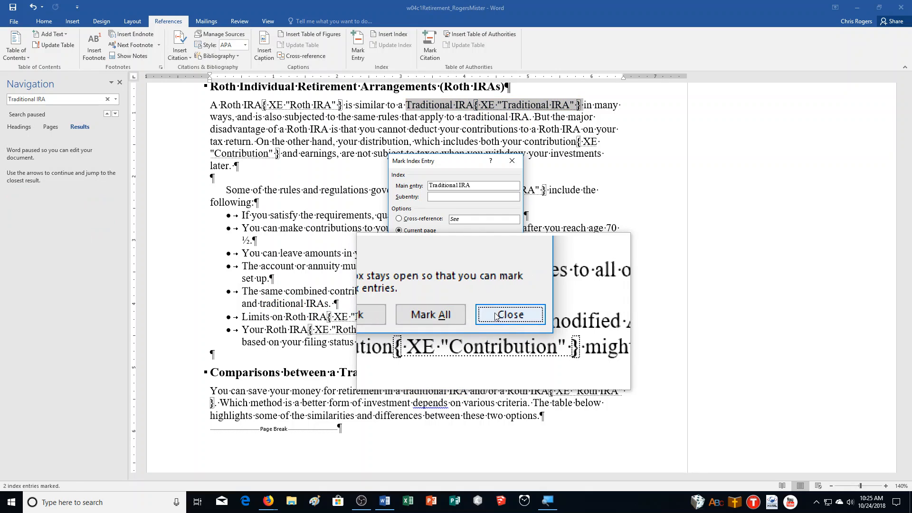
left_click(499, 316)
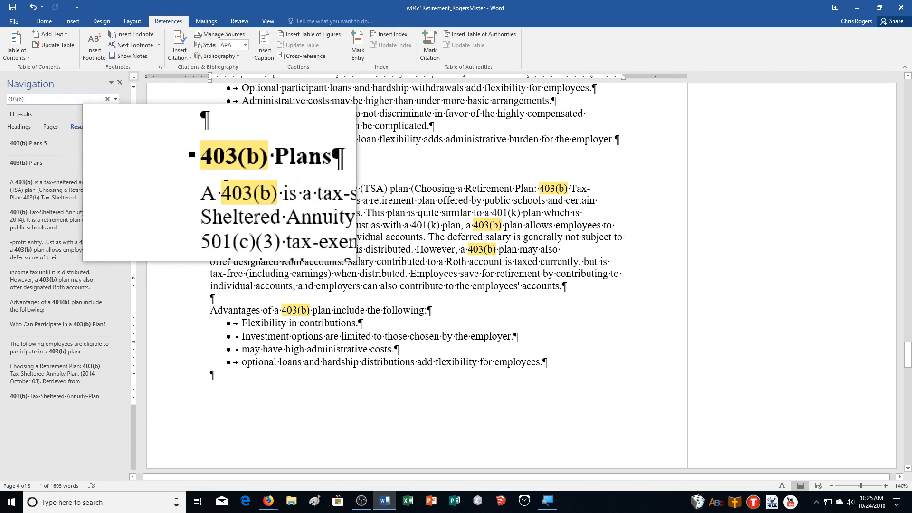
- Mark all occurrences of "403(b)" as index entries, using the one in the first sentence of the 403(b) Plans section
left_click_drag(251, 189, 232, 188)
left_click(361, 52)
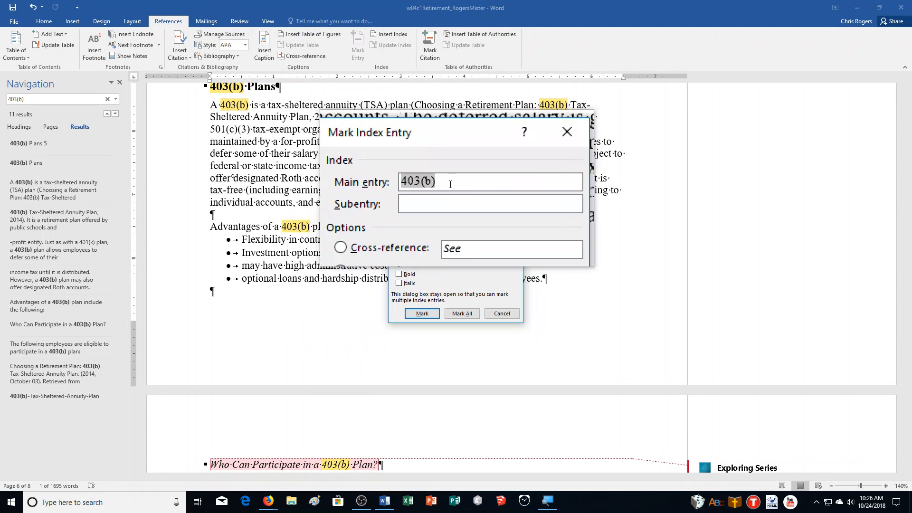
left_click(465, 316)
left_click(498, 315)
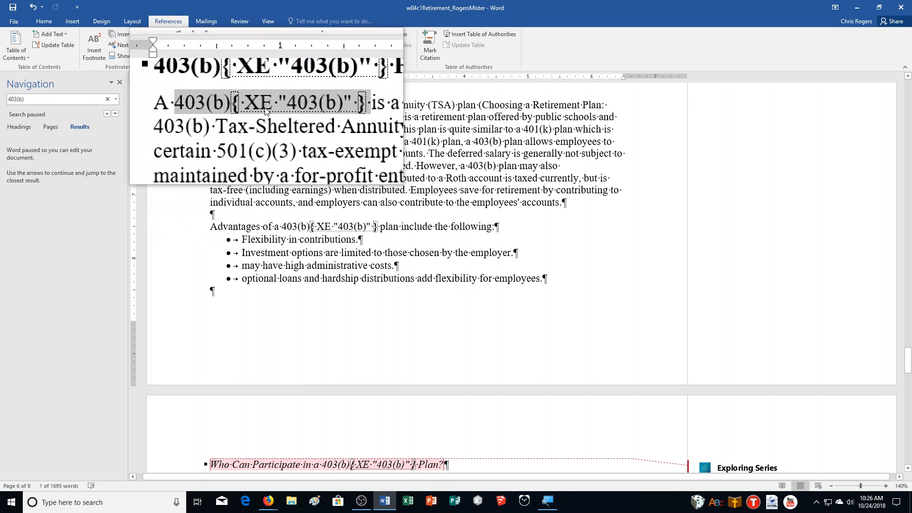
- Find "401(k)" in the document and mark all its occurrences as index entries under the main entry 401(k)
left_click(111, 101)
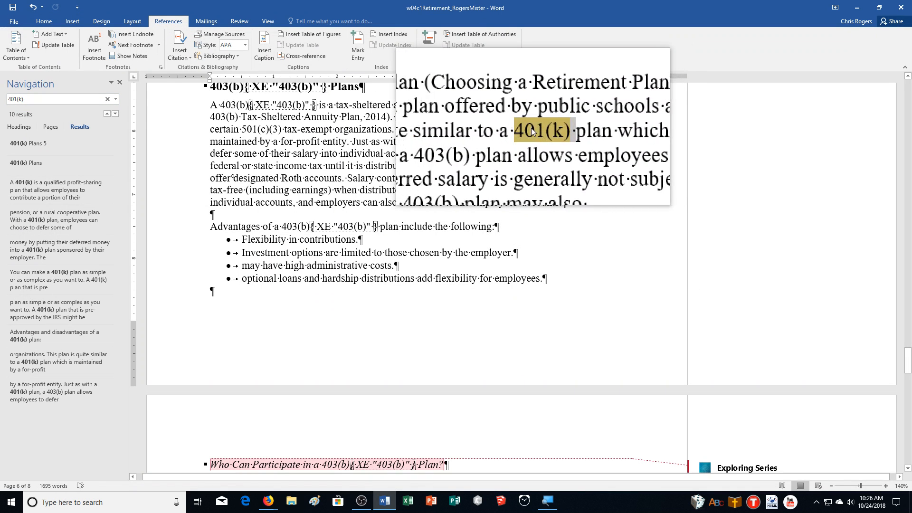
double_click(545, 130)
left_click(359, 52)
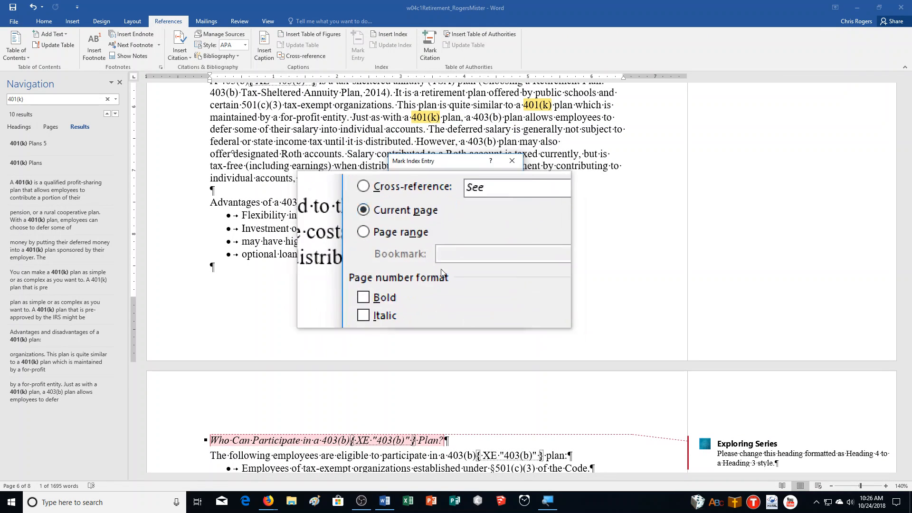
left_click(464, 317)
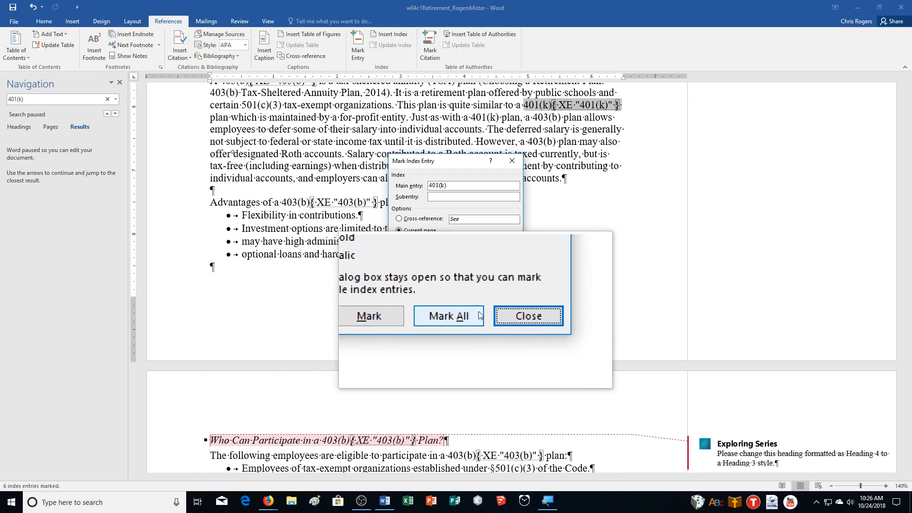
left_click(494, 312)
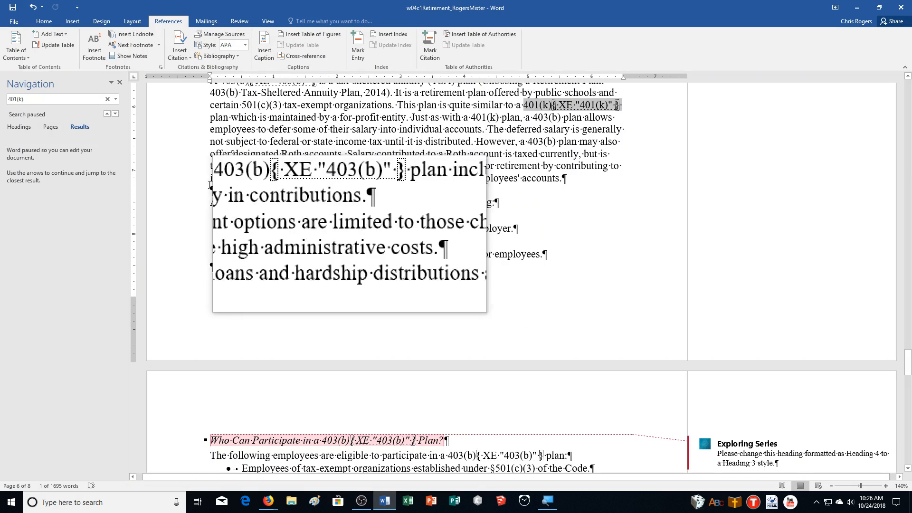
- Find "contribution" and mark its occurrence in the definition sentence as an index entry with the cross-reference "See deduction"
left_click(107, 99)
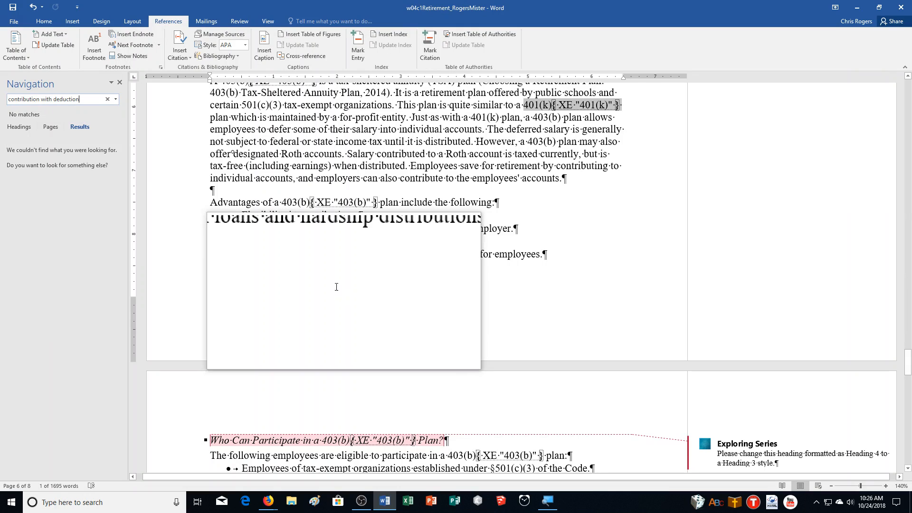
left_click(106, 101)
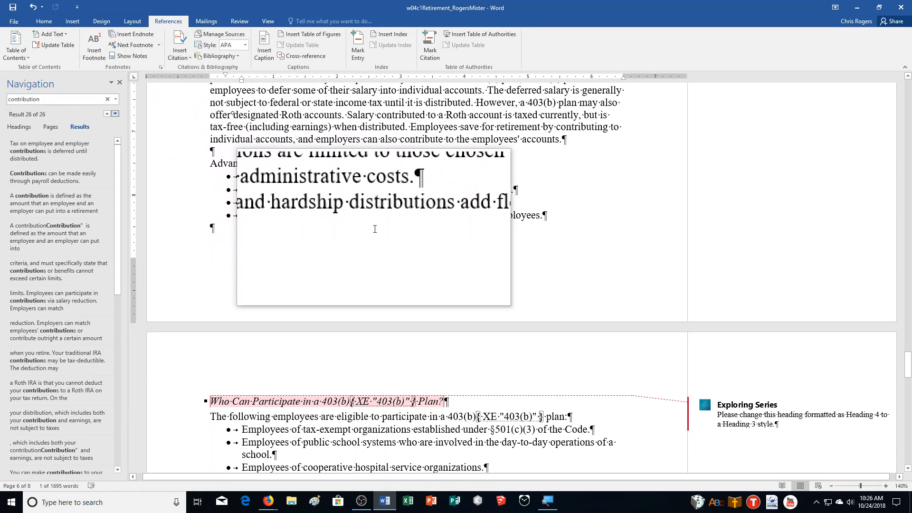
left_click(21, 197)
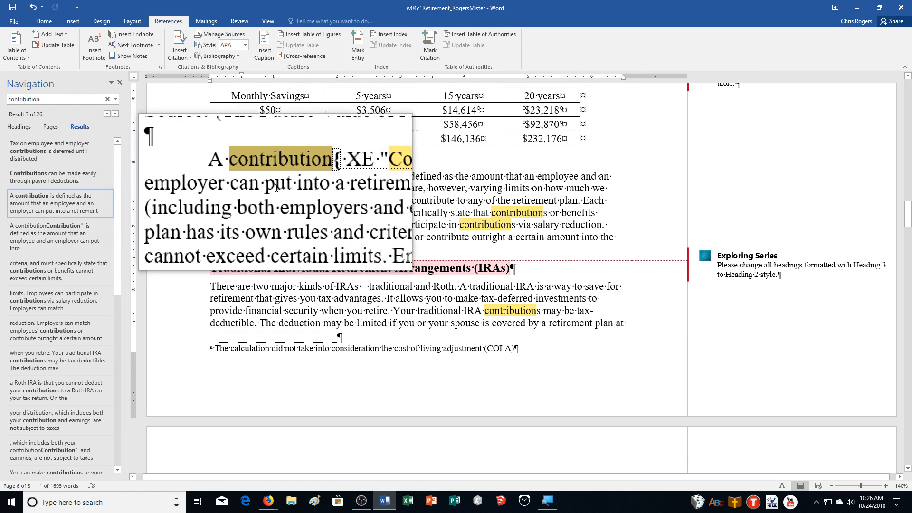
left_click(300, 174)
left_click_drag(304, 175, 254, 176)
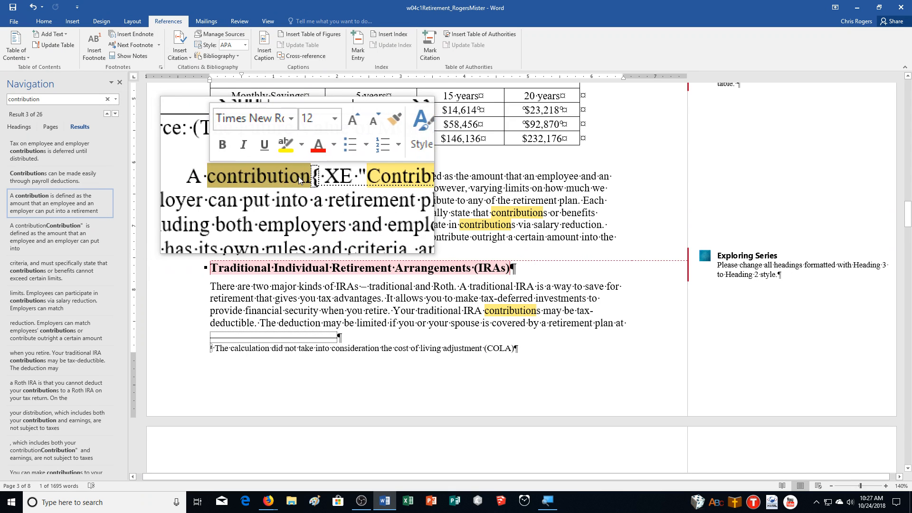
left_click(355, 59)
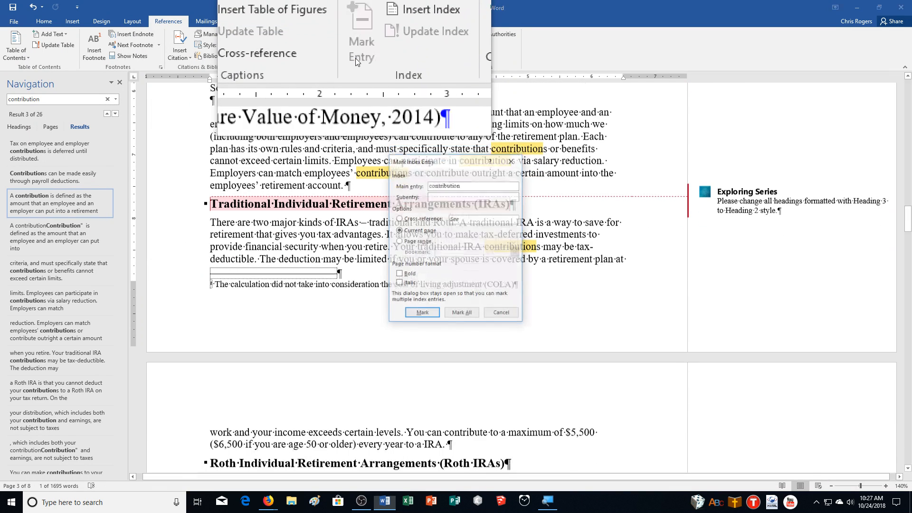
left_click(413, 219)
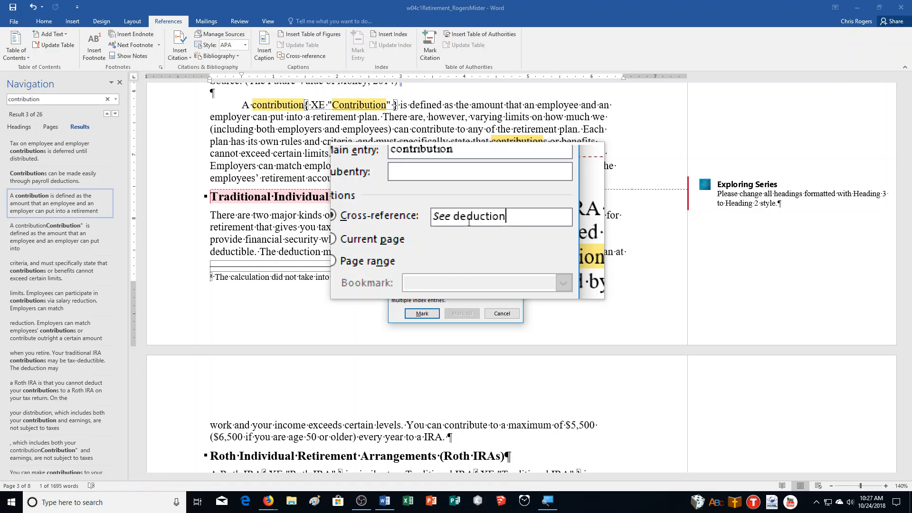
left_click(422, 314)
left_click(534, 319)
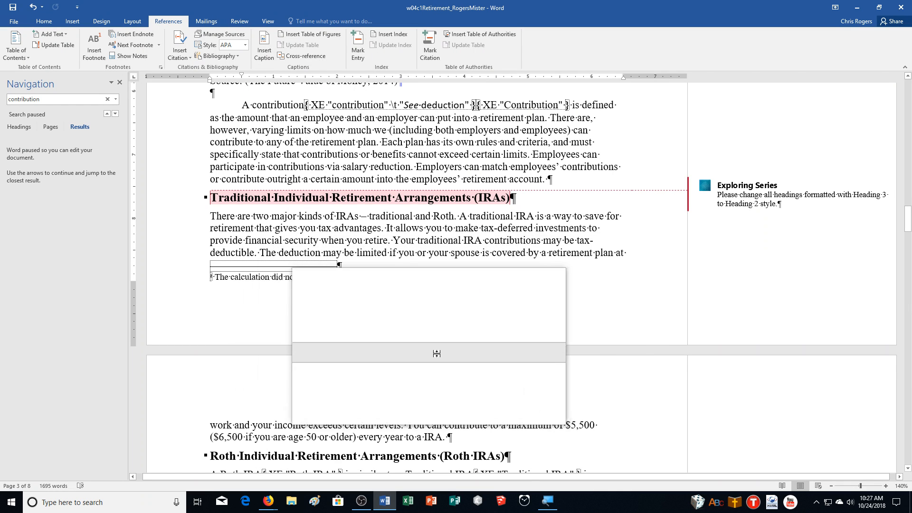
- Close the Navigation pane and insert a page break at the end of the document, after the bibliography
scroll(468, 351, "down", 3)
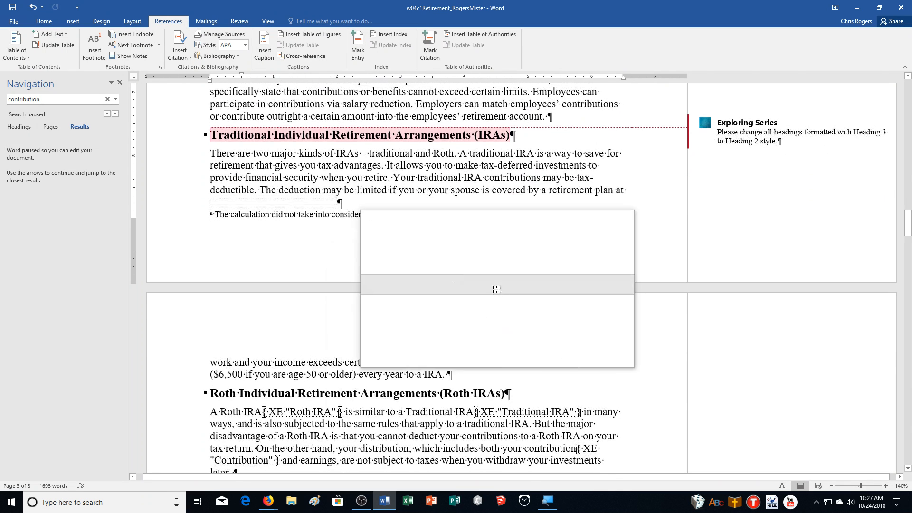
left_click(120, 80)
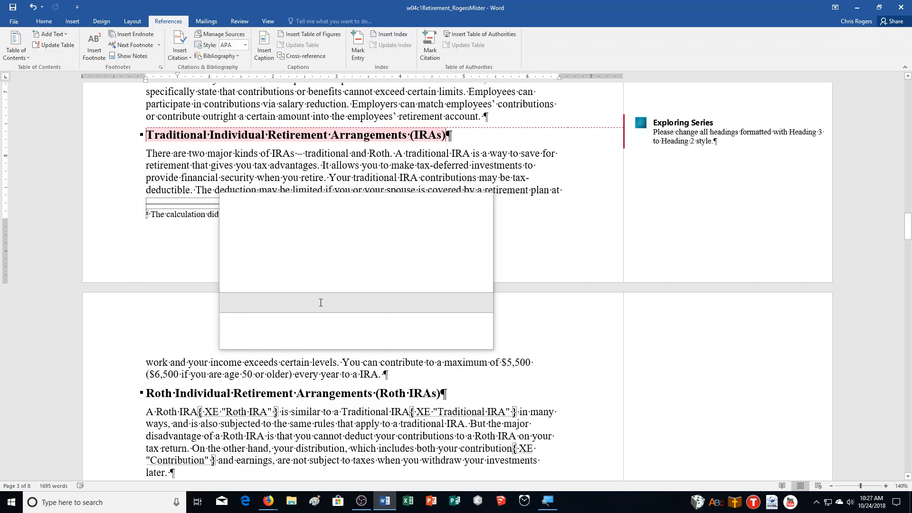
key("ctrl+End")
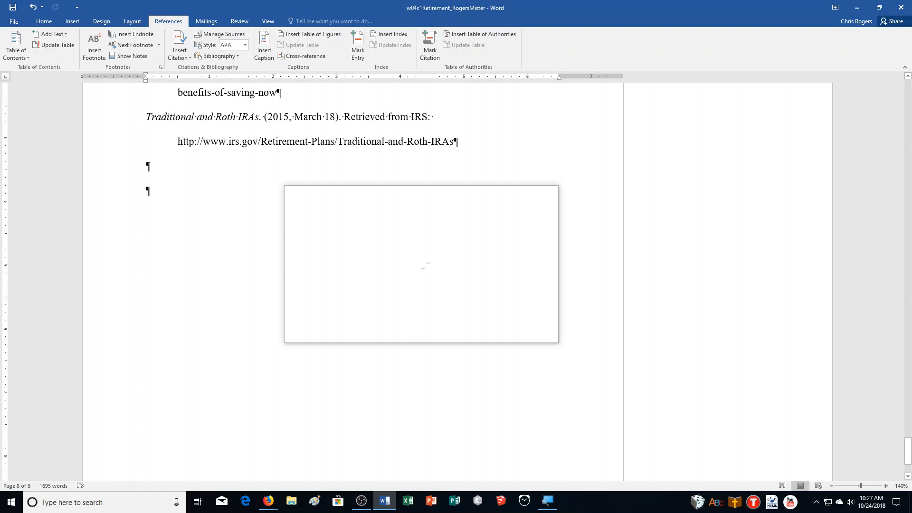
key("ctrl+Return")
scroll(349, 273, "down", 5)
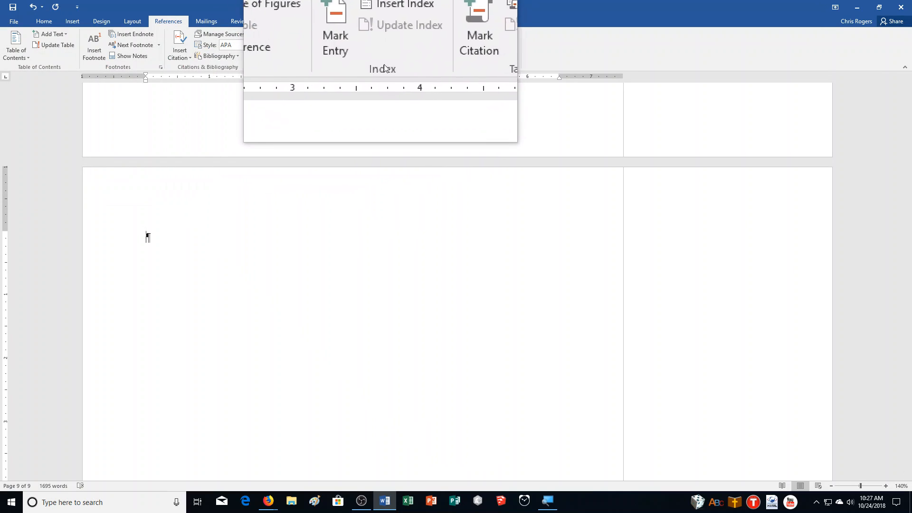
- Insert an index in the Classic format on the new last page
left_click(391, 37)
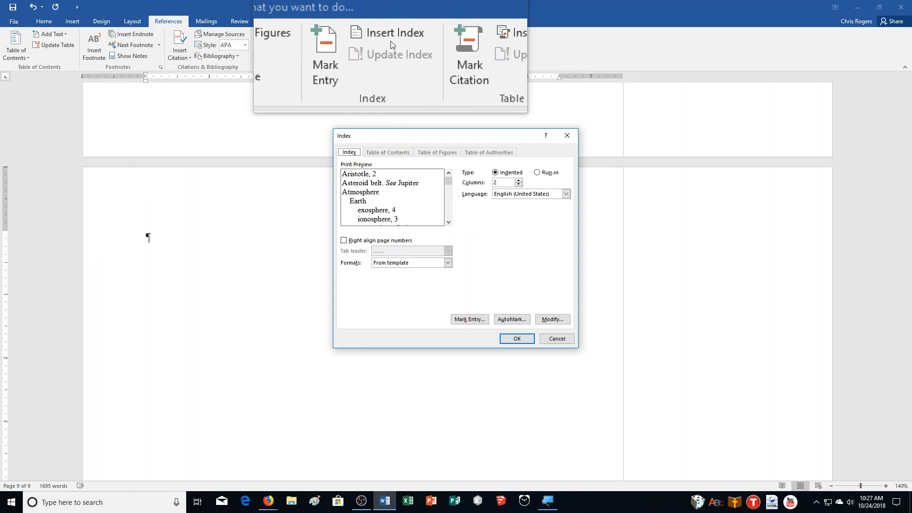
left_click(395, 265)
left_click(402, 280)
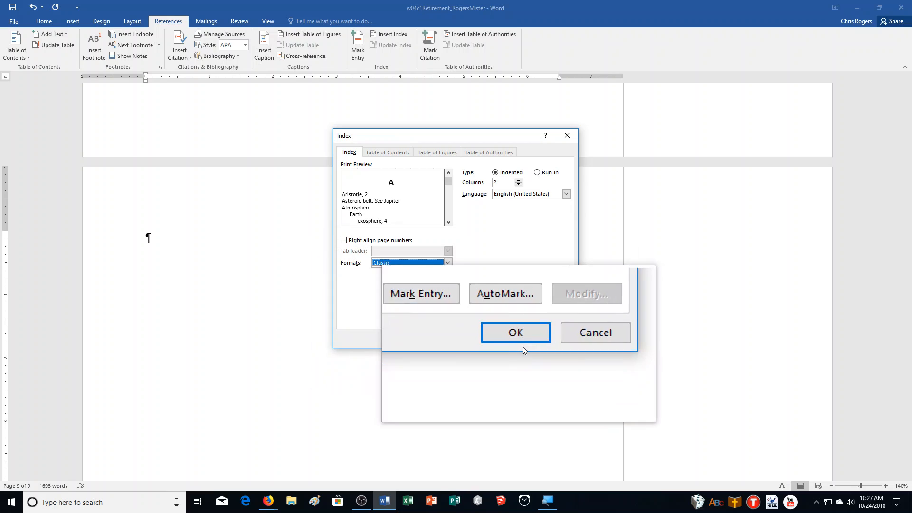
left_click(522, 341)
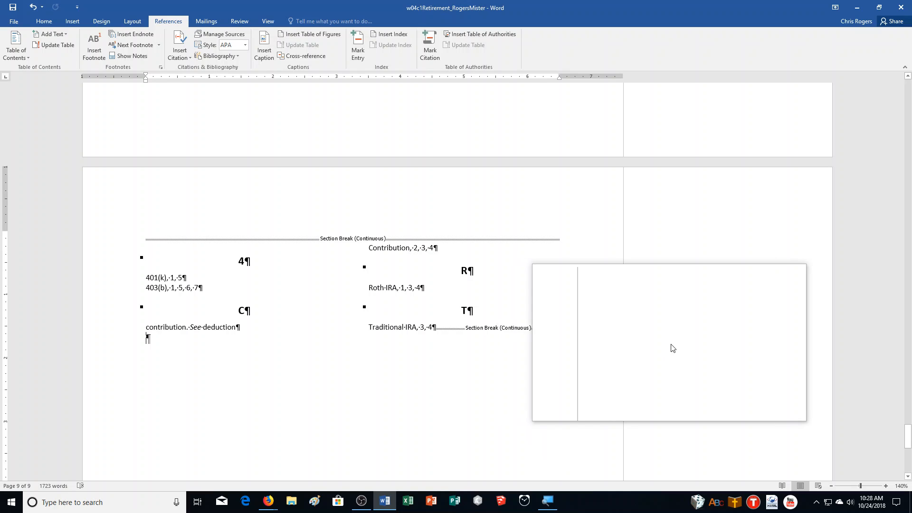
- Insert centred page numbers in the footer using the Plain Number 2 style and return to the document body
scroll(623, 341, "up", 10)
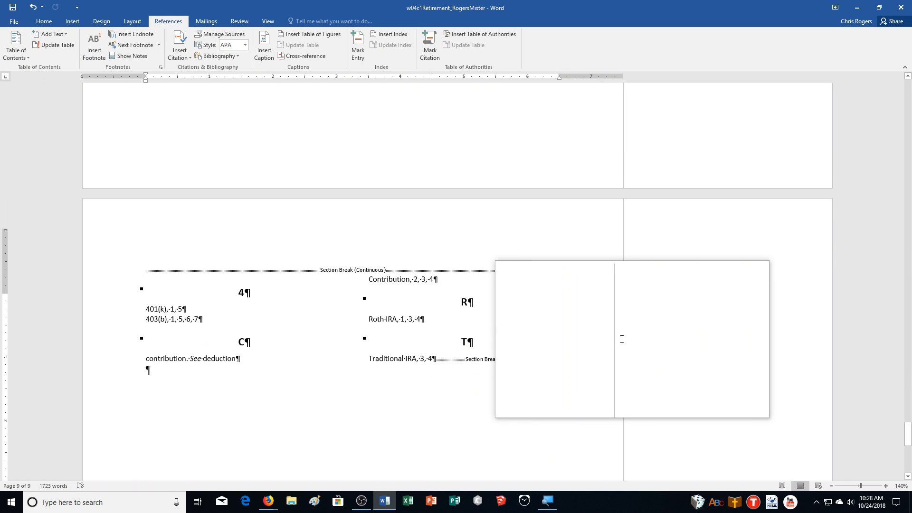
scroll(621, 339, "up", 10)
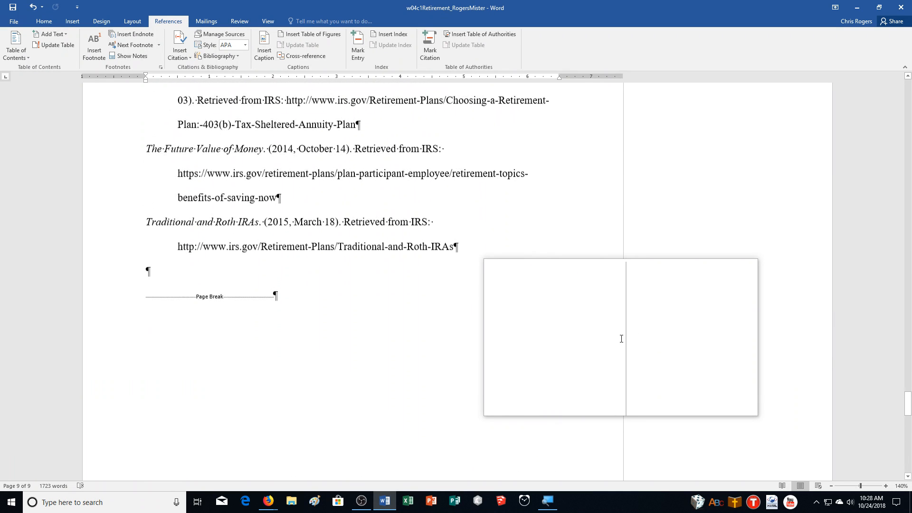
scroll(621, 339, "up", 5)
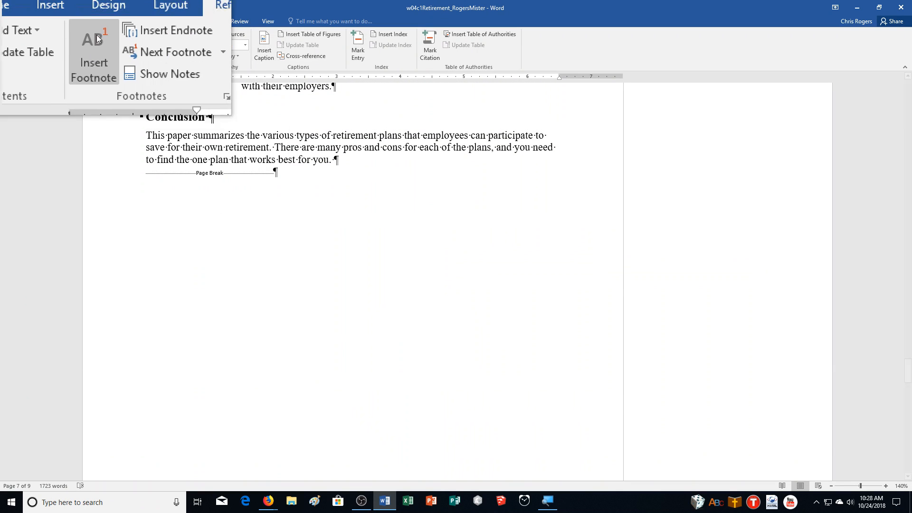
left_click(74, 22)
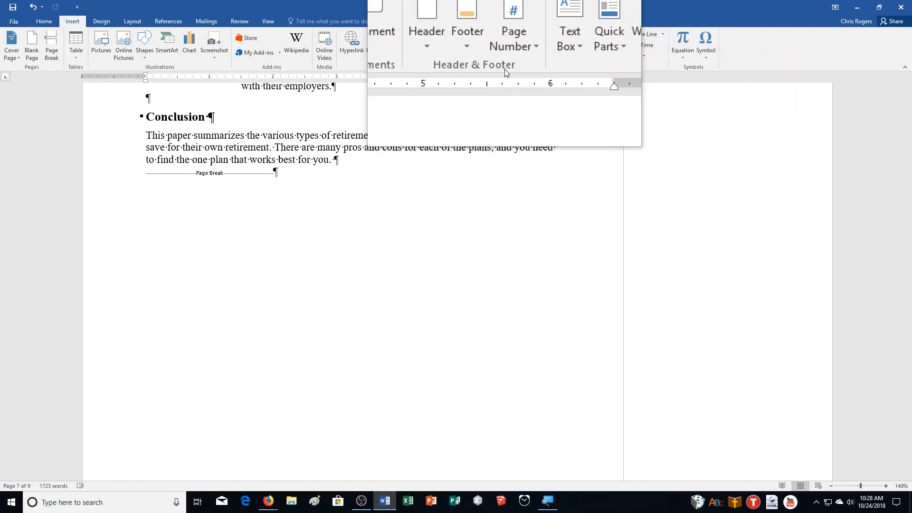
left_click(513, 58)
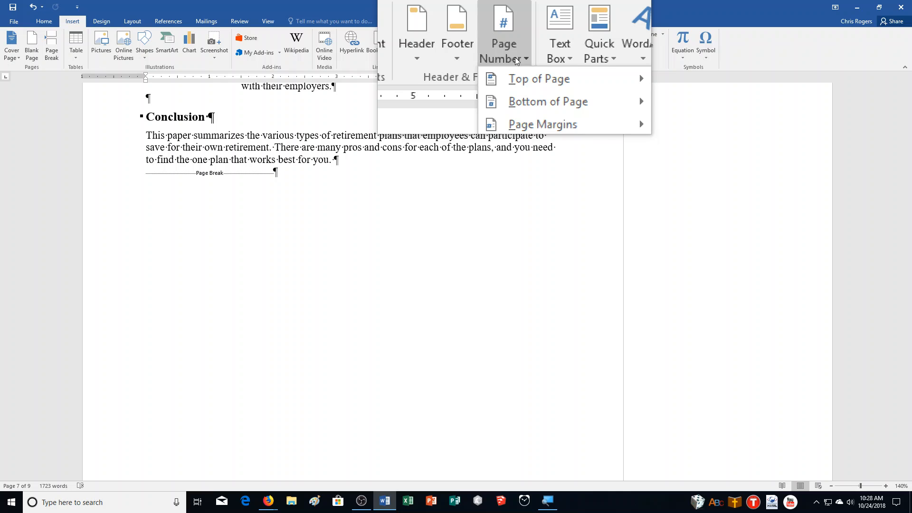
mouse_move(561, 80)
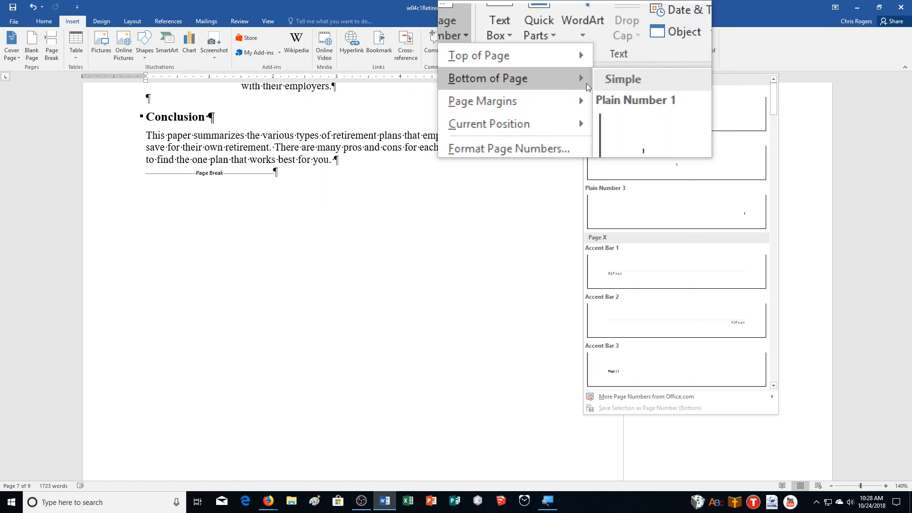
left_click(659, 172)
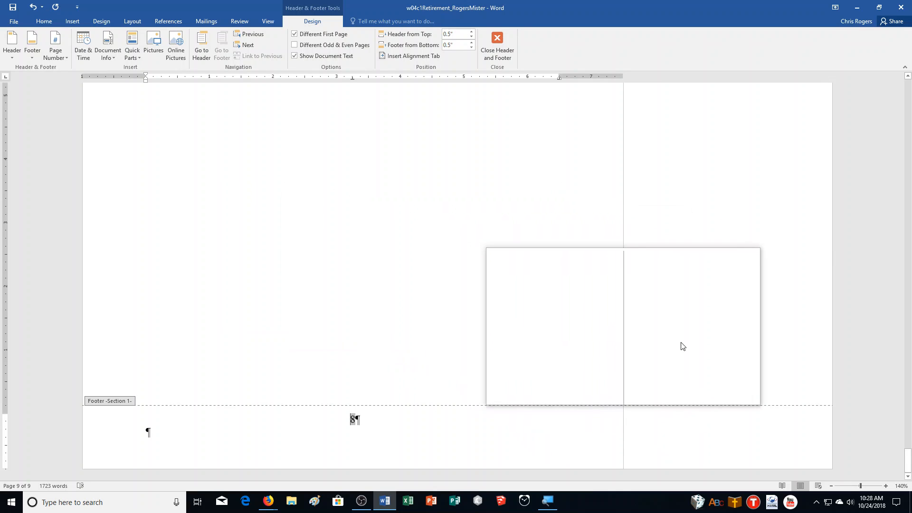
left_click_drag(907, 467, 889, 66)
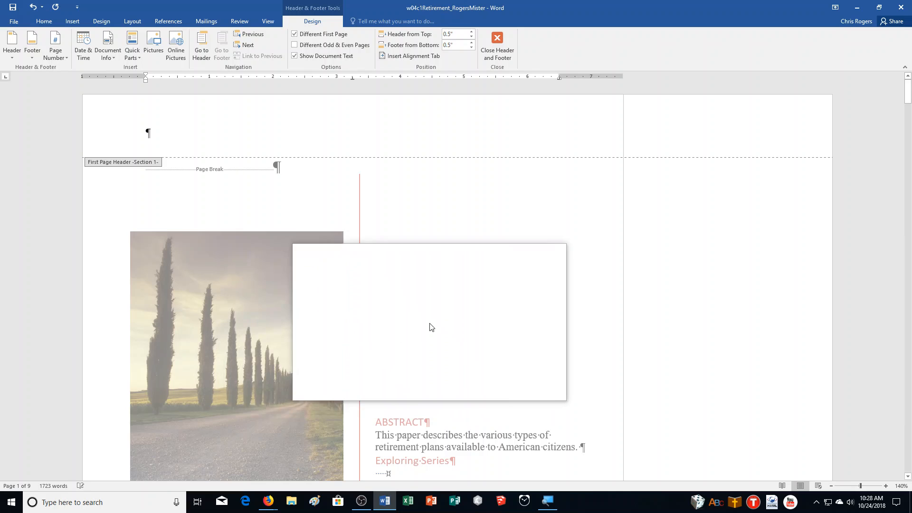
double_click(432, 328)
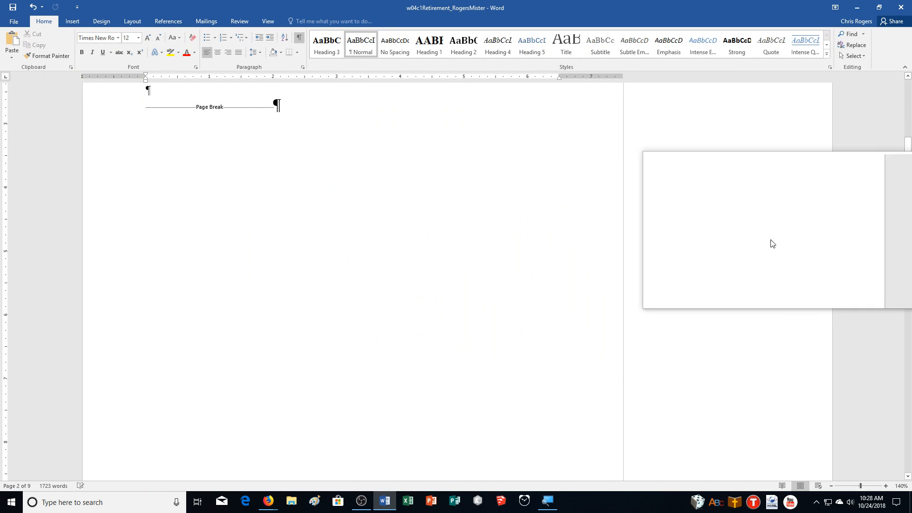
- Examine the footer page numbering from the cover page through the table of contents, body and bibliography to the index
scroll(745, 261, "up", 6)
scroll(747, 262, "up", 6)
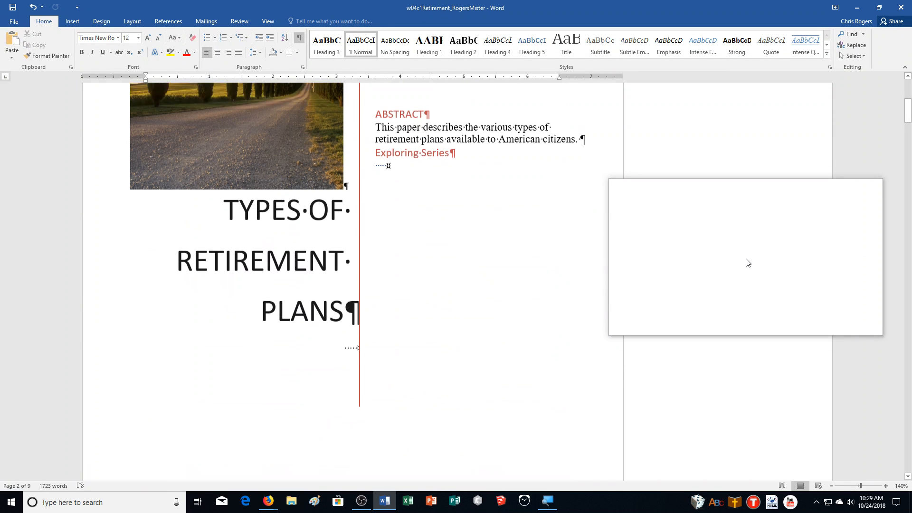
scroll(747, 262, "down", 15)
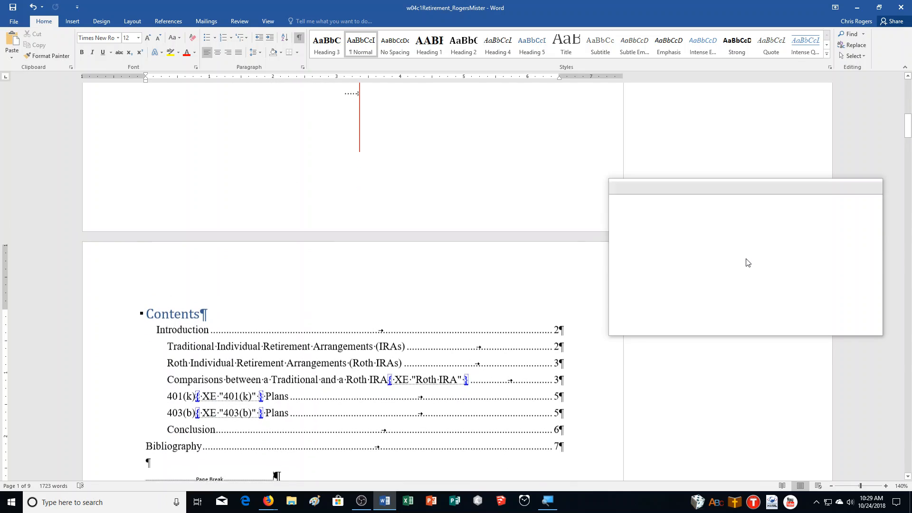
scroll(748, 263, "down", 8)
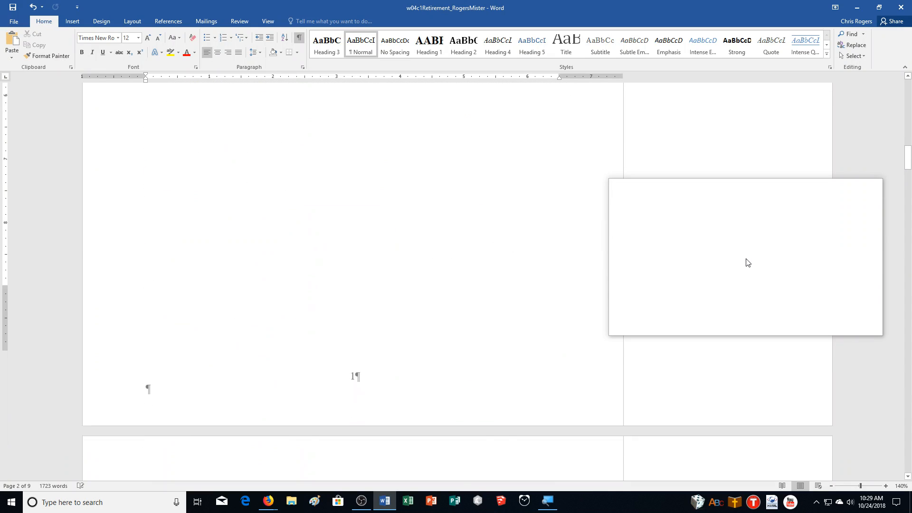
scroll(747, 263, "down", 7)
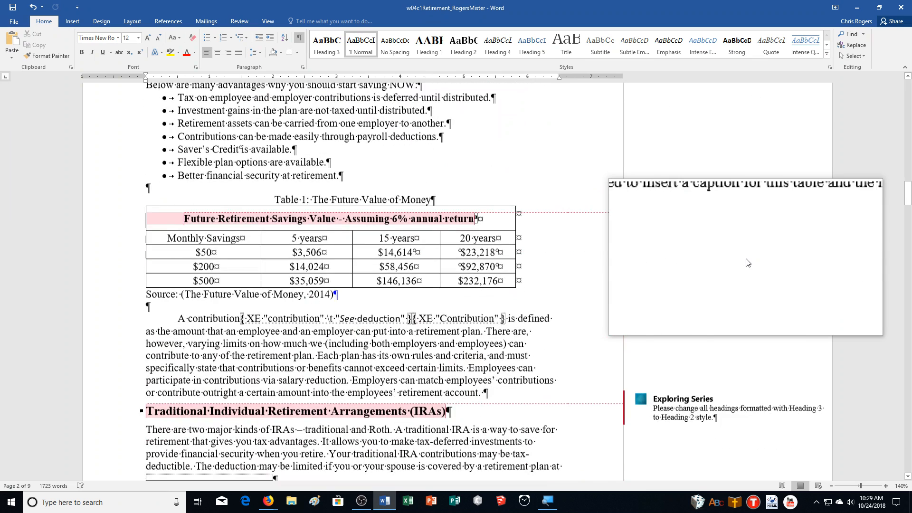
scroll(748, 263, "down", 12)
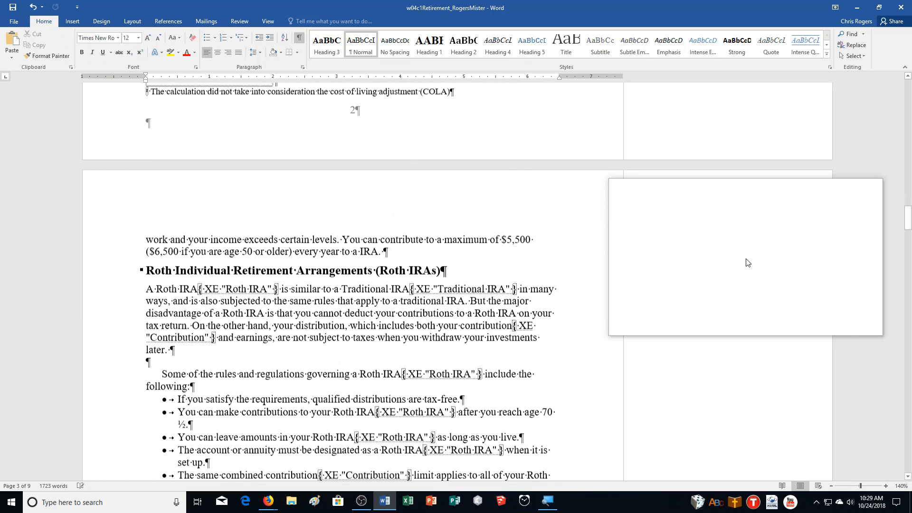
scroll(749, 262, "down", 10)
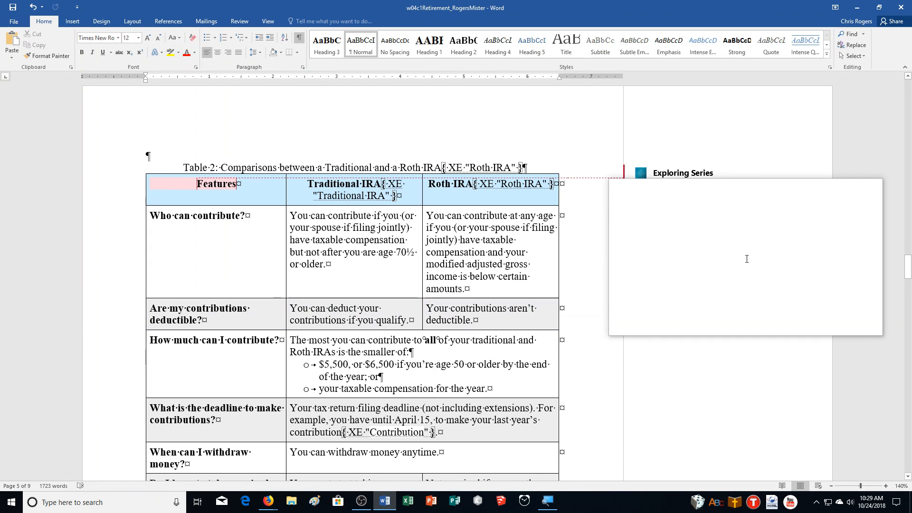
scroll(747, 259, "down", 2)
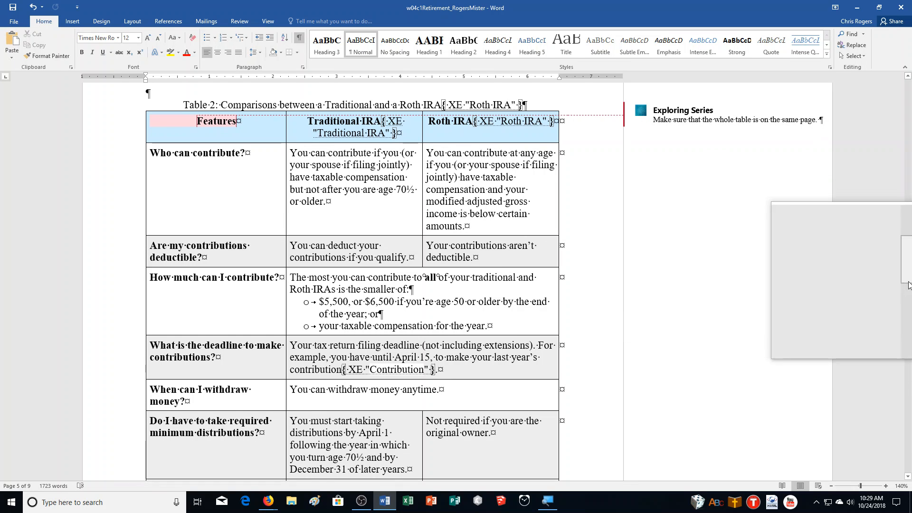
left_click_drag(908, 285, 904, 383)
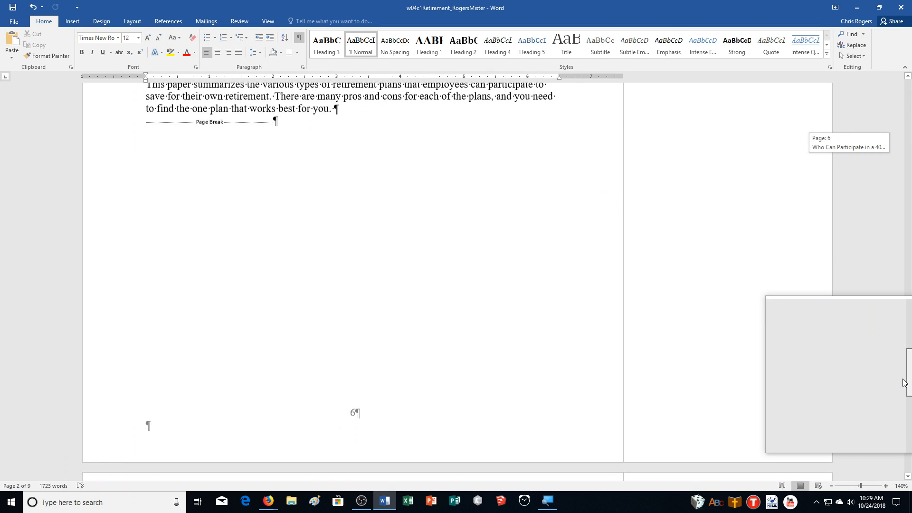
left_click_drag(904, 383, 907, 439)
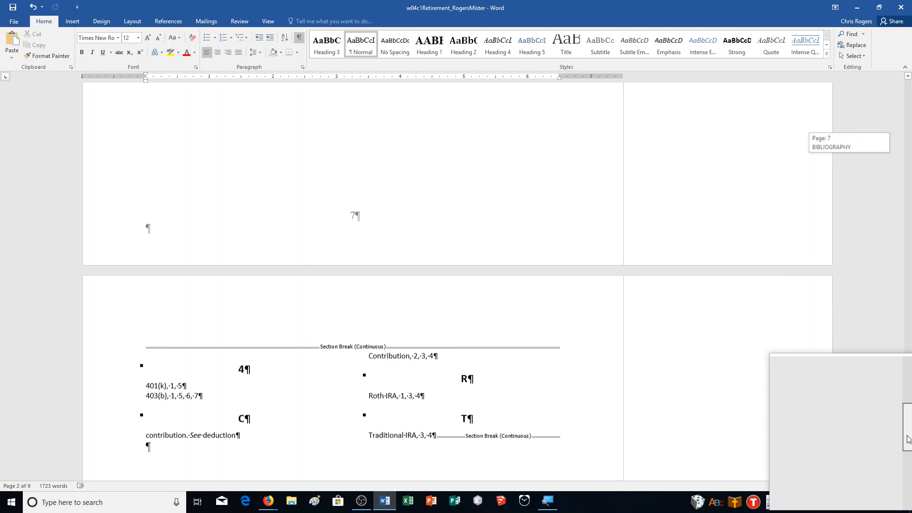
left_click_drag(907, 439, 907, 444)
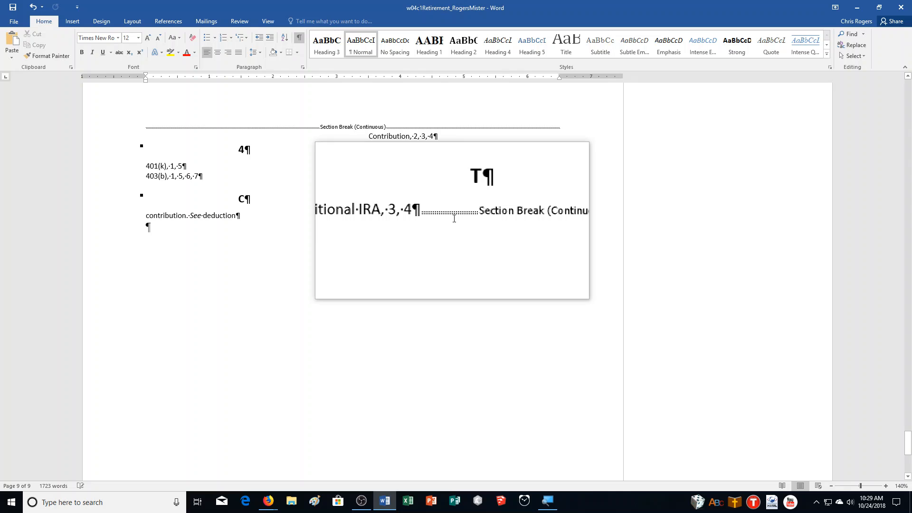
- Export the document as a PDF to the CA Demonstration folder, keeping the same file name
left_click(13, 22)
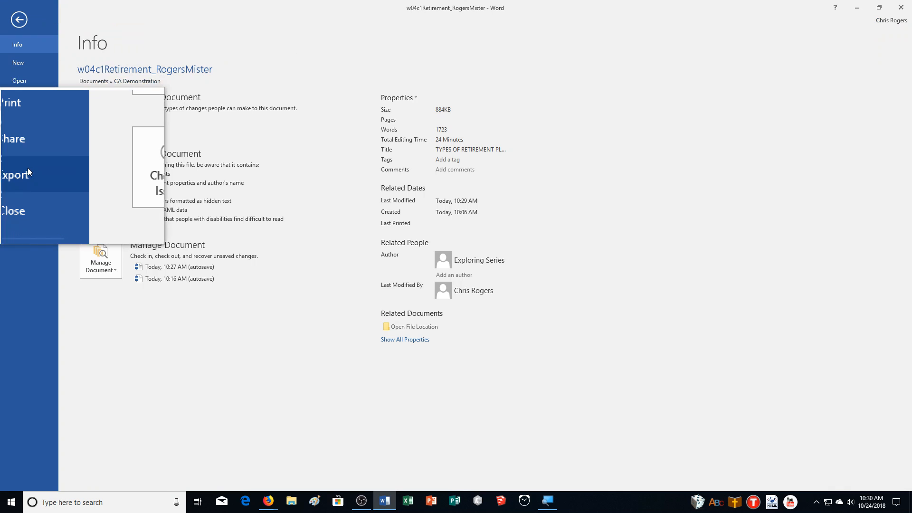
left_click(28, 167)
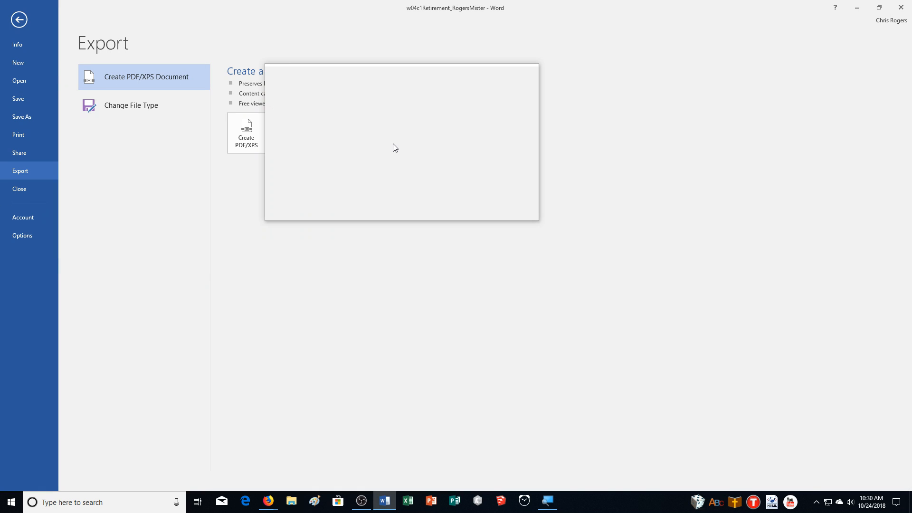
key("Escape")
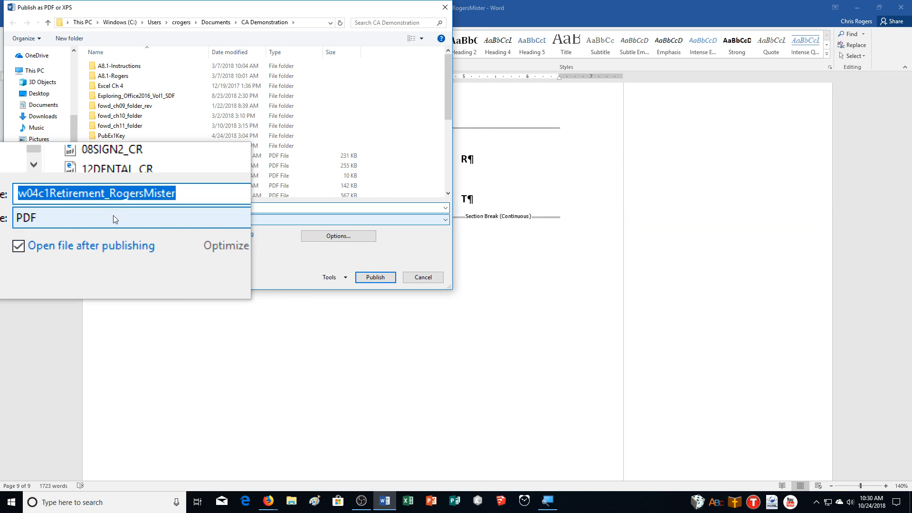
left_click(384, 272)
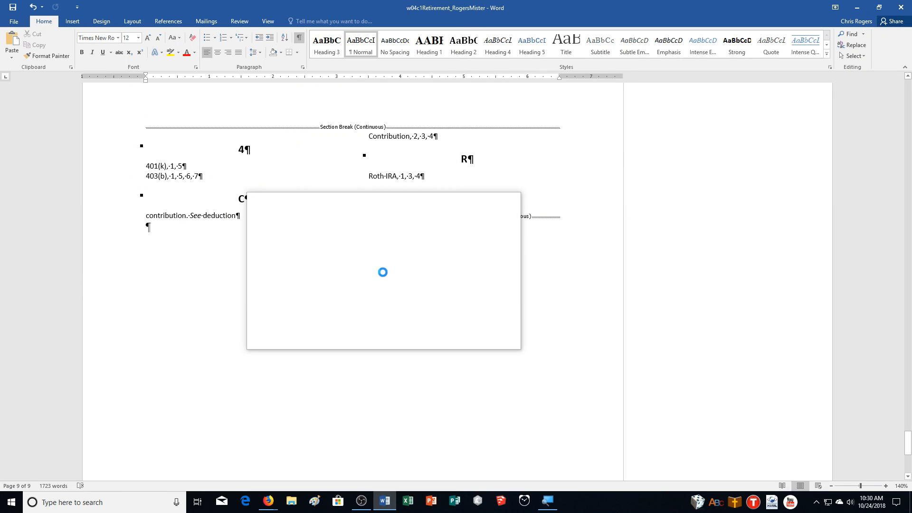